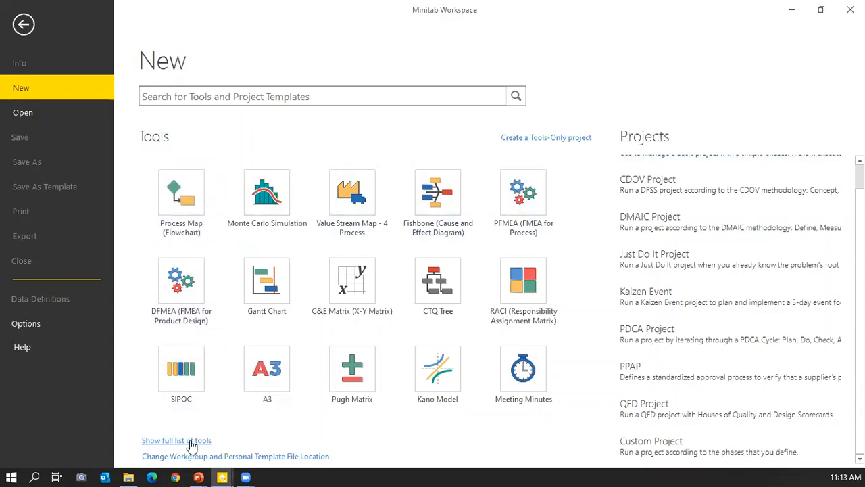
# Browse the full list of tools and create a new Process Map (Flowchart).
pyautogui.click(191, 442)
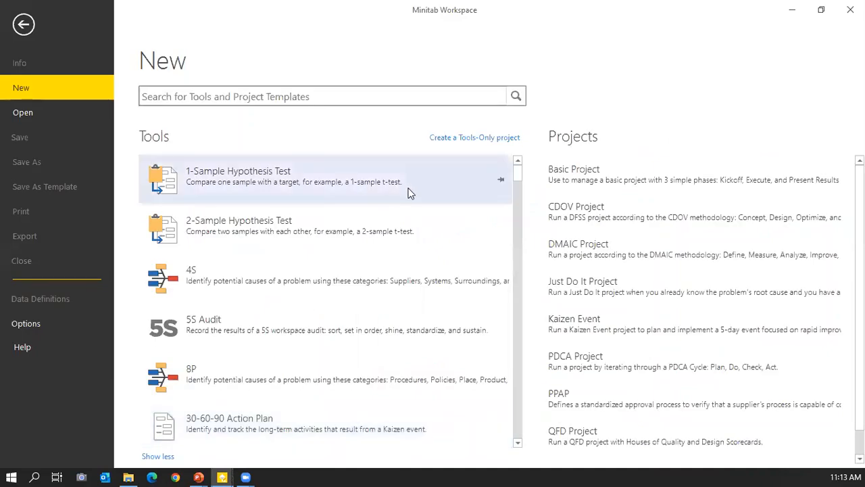
pyautogui.scroll(-6, 408, 194)
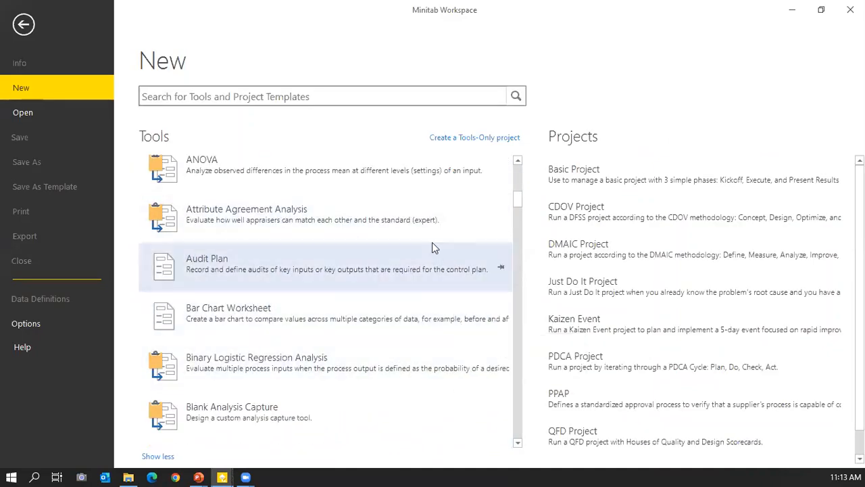
pyautogui.click(157, 458)
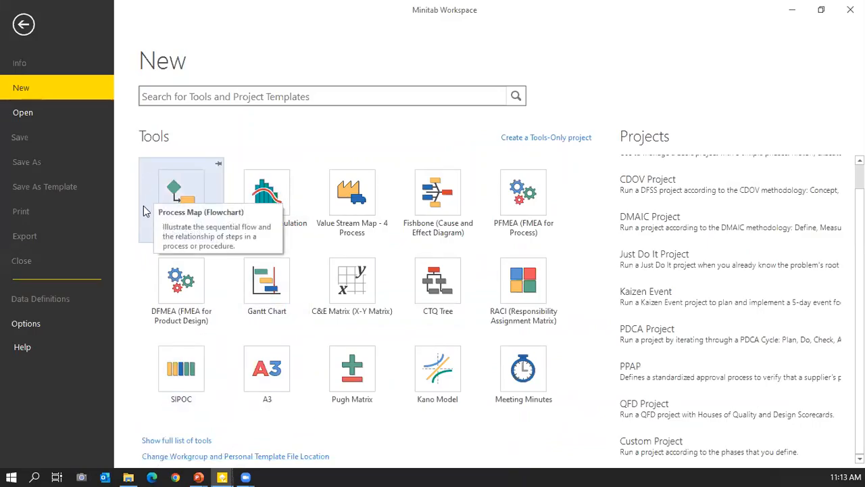
pyautogui.click(177, 194)
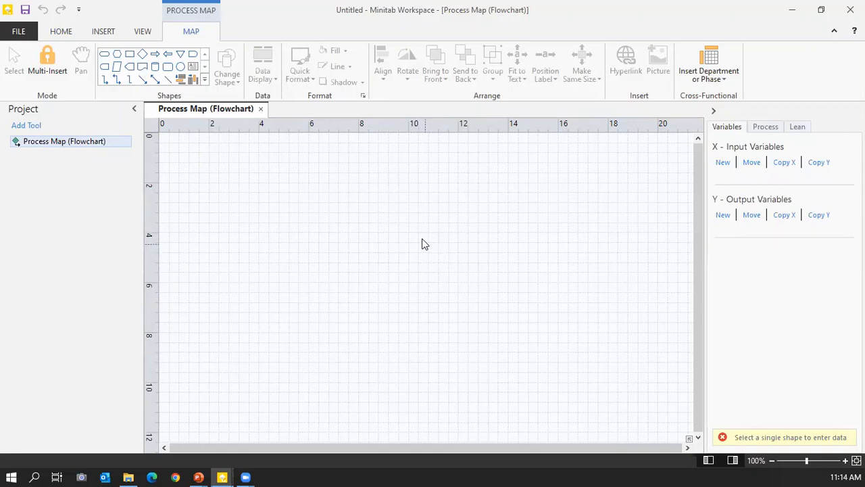
# Search the Analysis Capture tools for "control" and add a Control Chart form to the project.
pyautogui.click(63, 31)
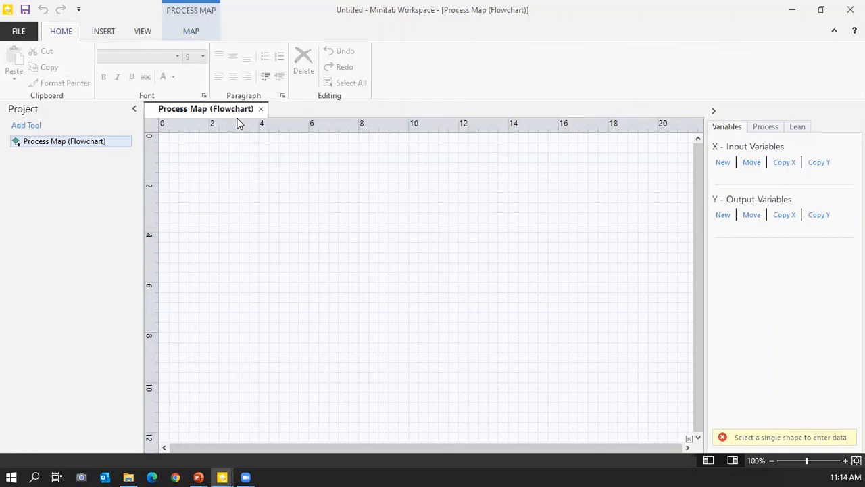
pyautogui.click(102, 31)
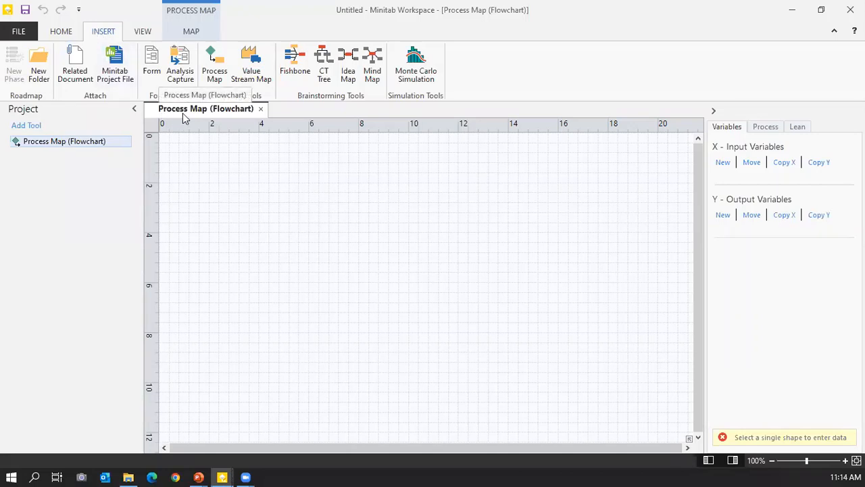
pyautogui.click(179, 64)
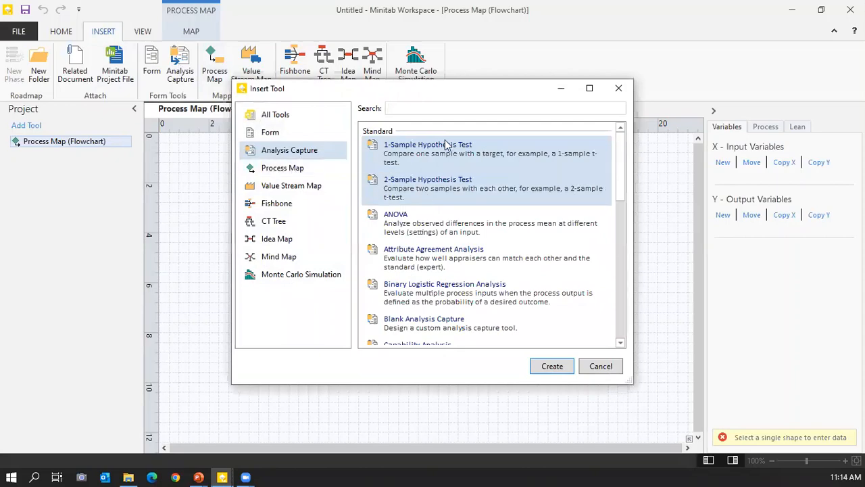
pyautogui.write('c')
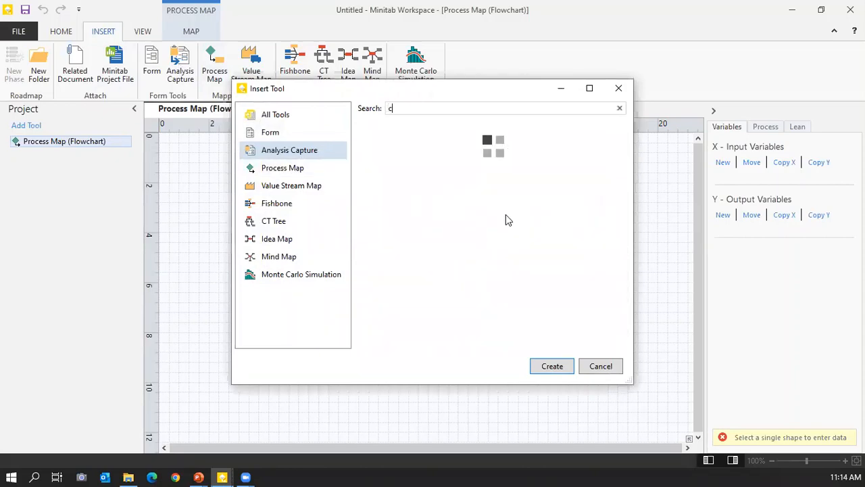
pyautogui.write('ontrol')
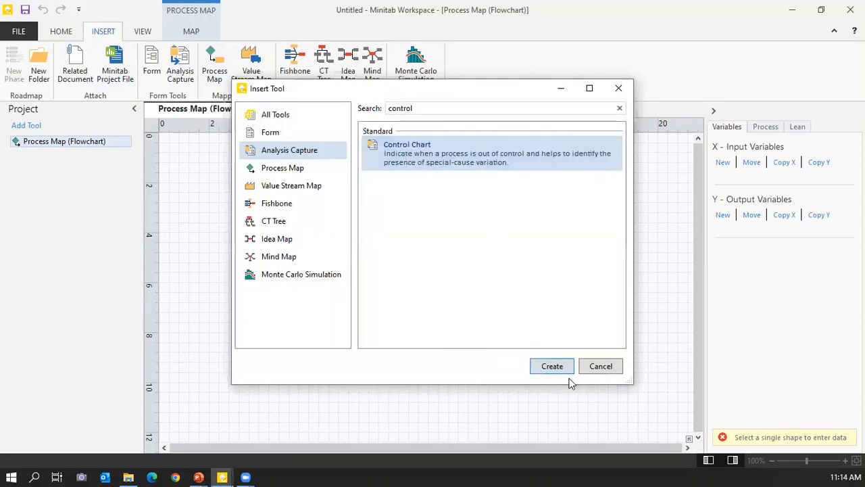
pyautogui.click(552, 366)
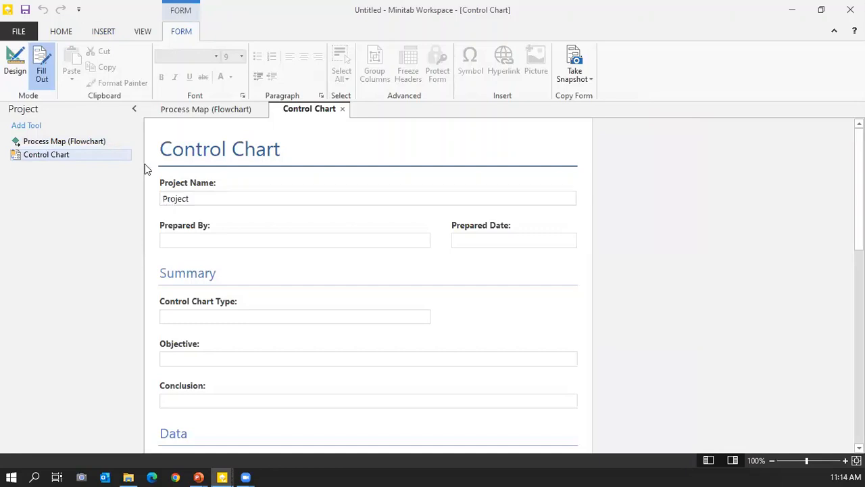
# Add a Value Stream Map - 4 Process to the untitled project.
pyautogui.click(103, 38)
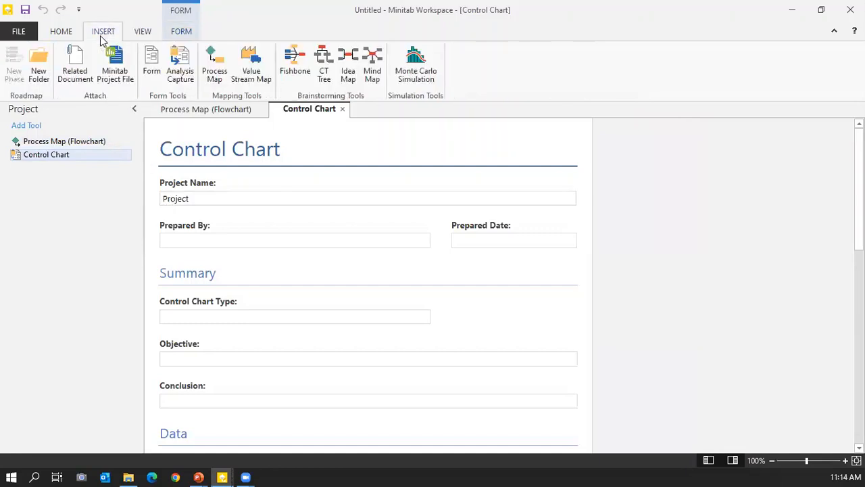
pyautogui.click(257, 82)
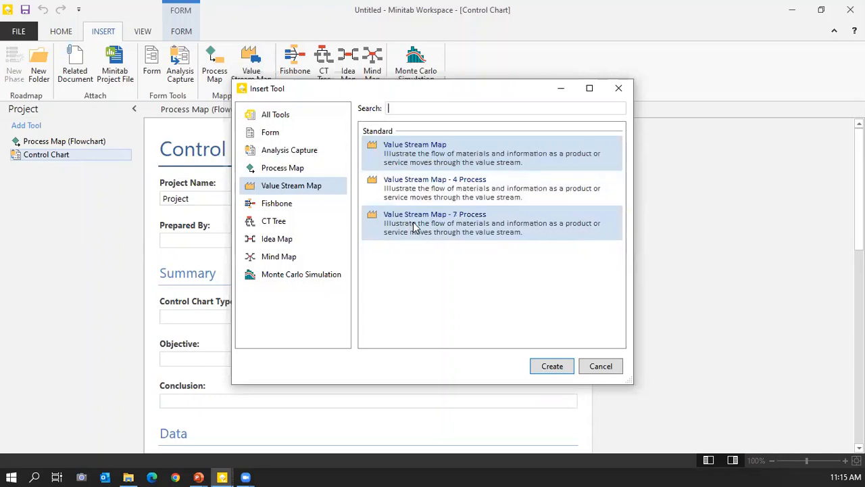
pyautogui.click(449, 203)
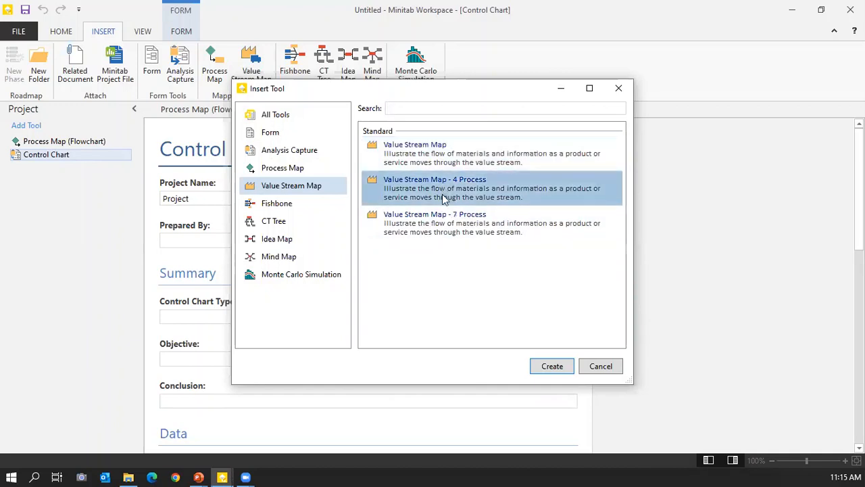
pyautogui.click(552, 366)
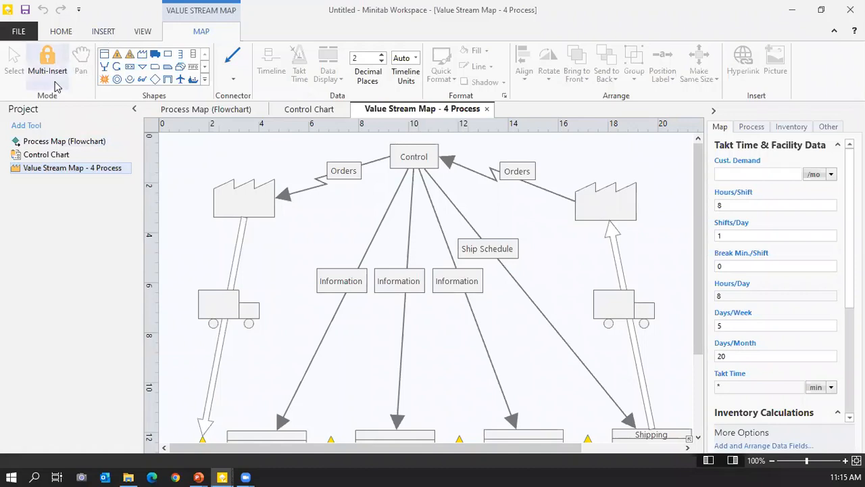
# Create a new project from the DMAIC Project template, discarding the unsaved changes in the untitled file.
pyautogui.click(96, 38)
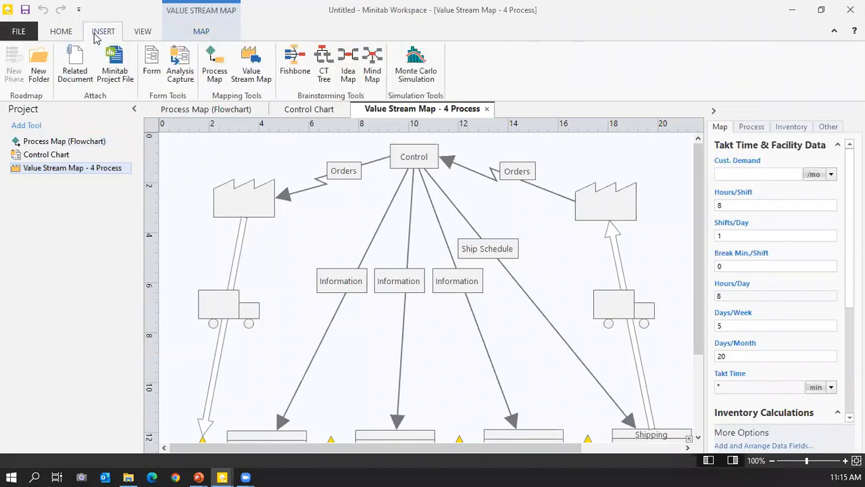
pyautogui.click(12, 34)
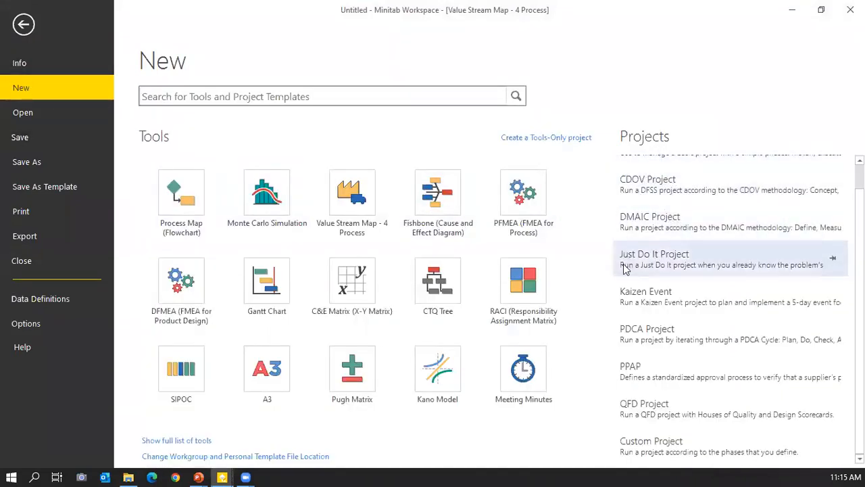
pyautogui.scroll(1, 672, 312)
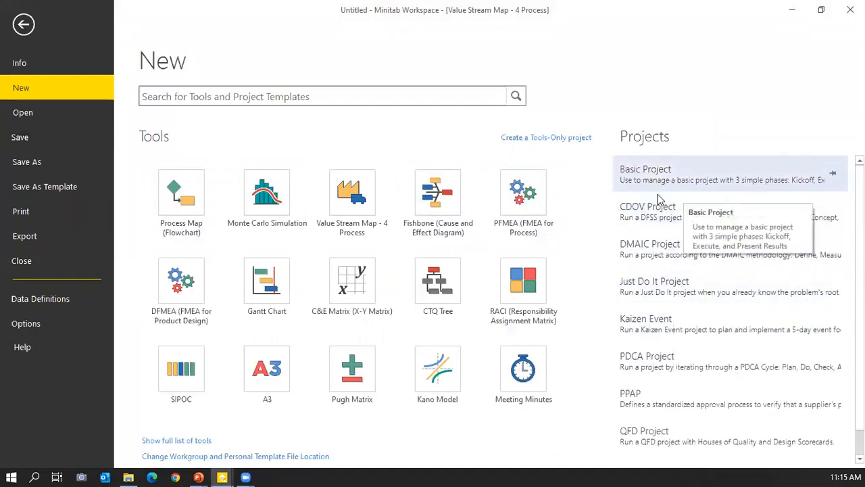
pyautogui.scroll(-1, 658, 196)
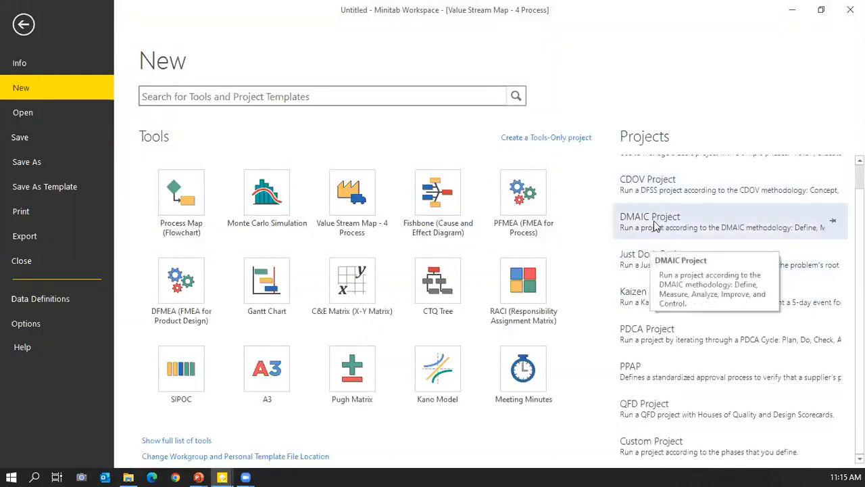
pyautogui.click(654, 221)
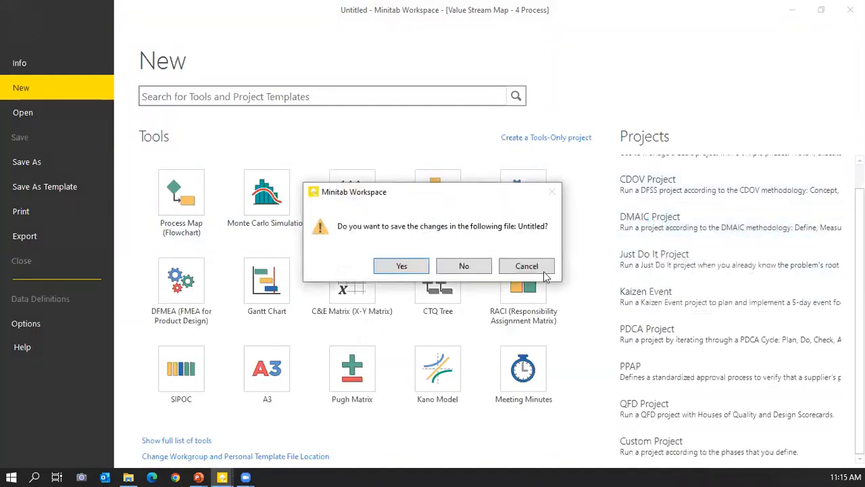
pyautogui.click(444, 267)
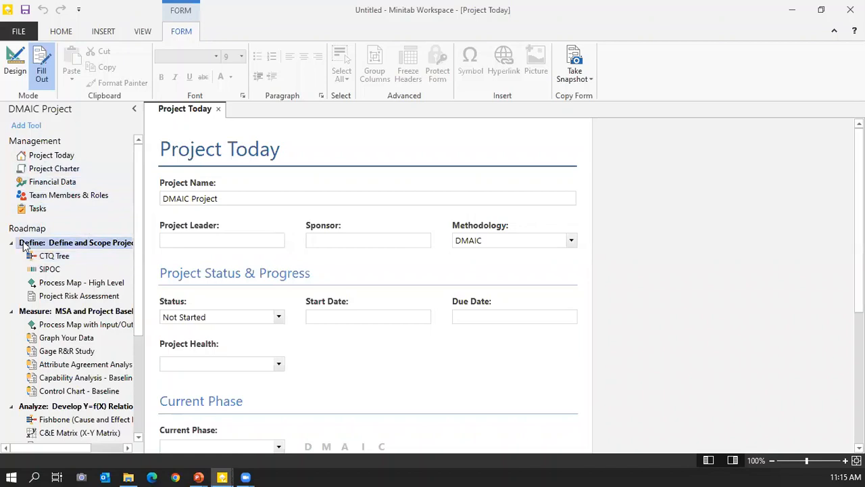
# Look through the DMAIC roadmap phases and open the Define phase's CTQ Tree, SIPOC and Process Map - High Level.
pyautogui.scroll(-1, 24, 247)
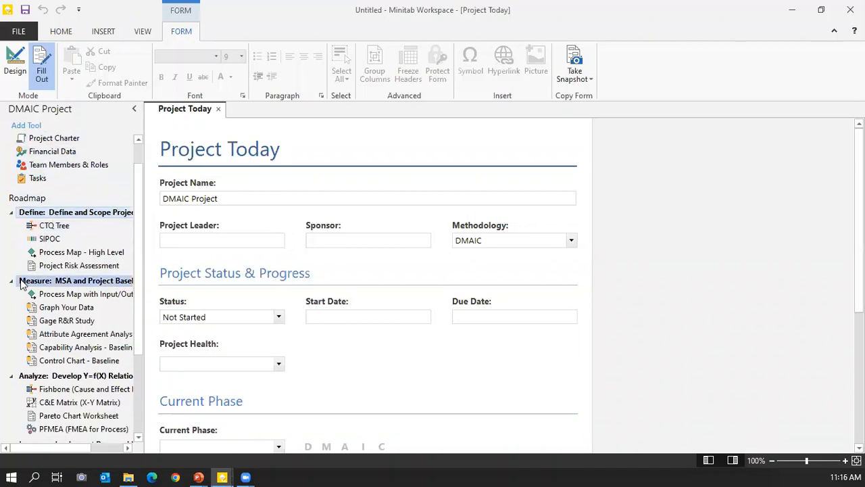
pyautogui.scroll(-2, 22, 282)
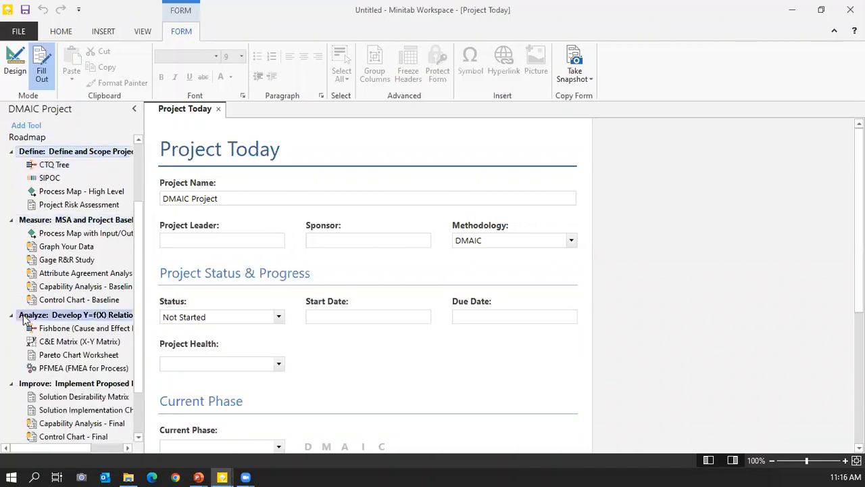
pyautogui.scroll(-2, 24, 319)
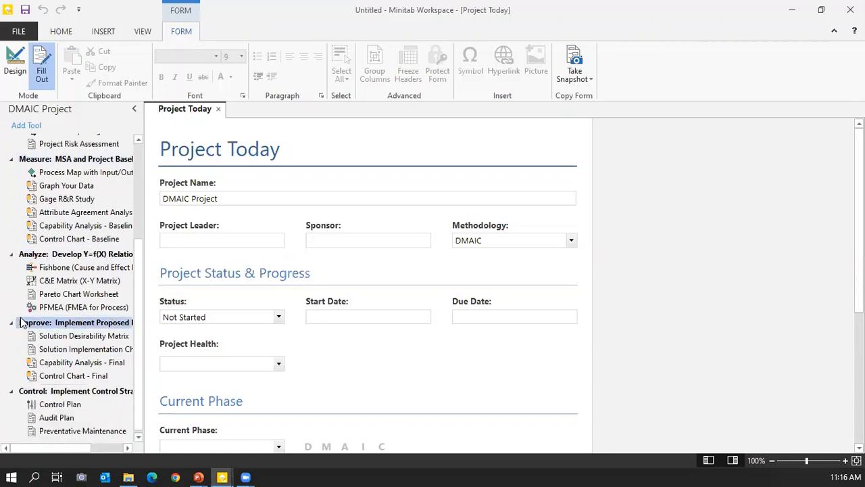
pyautogui.scroll(-1, 21, 322)
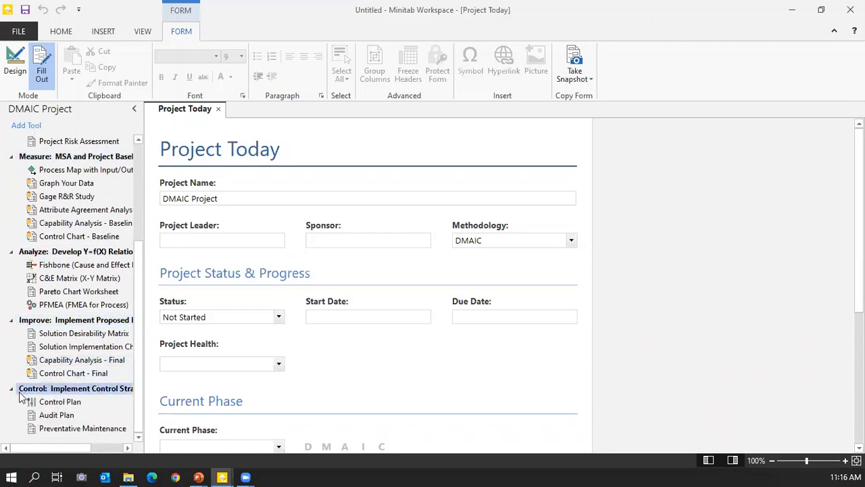
pyautogui.scroll(5, 20, 395)
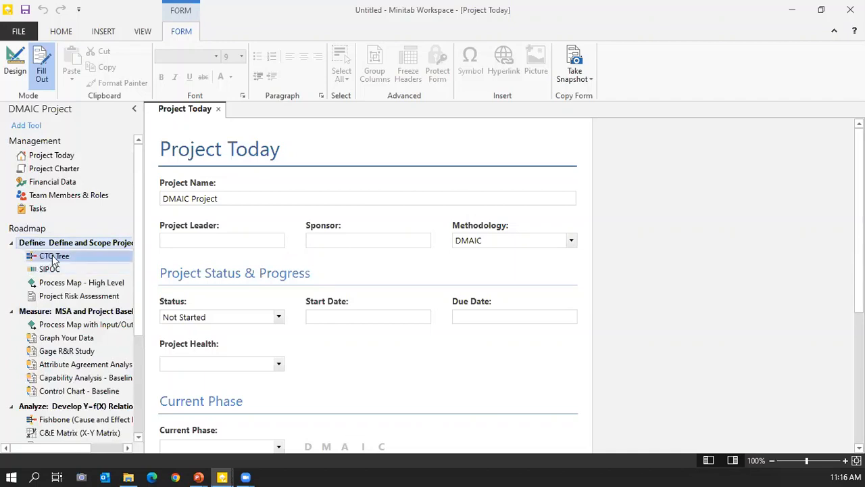
pyautogui.click(53, 258)
pyautogui.doubleClick(52, 258)
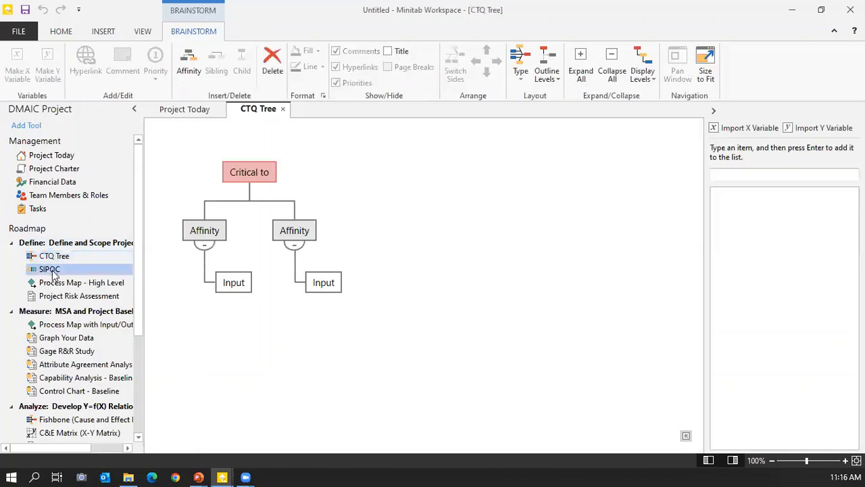
pyautogui.doubleClick(51, 270)
pyautogui.doubleClick(54, 284)
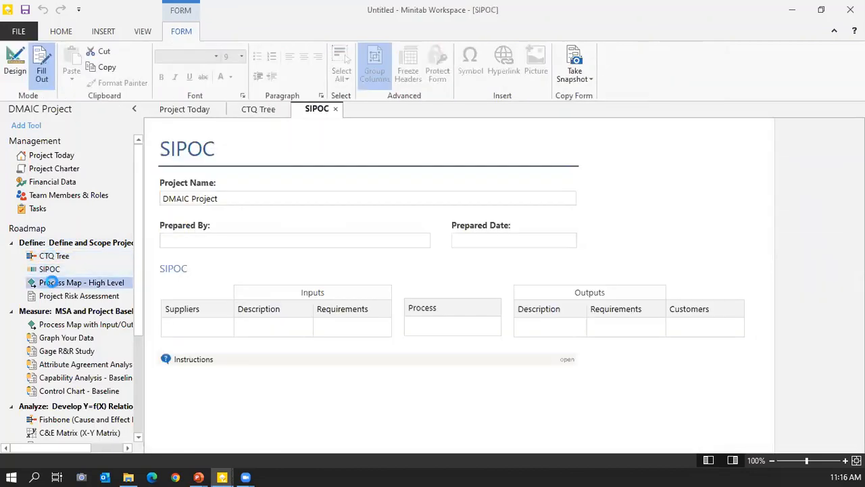
# Delete the Project Risk Assessment form from the roadmap's Define phase.
pyautogui.click(54, 297)
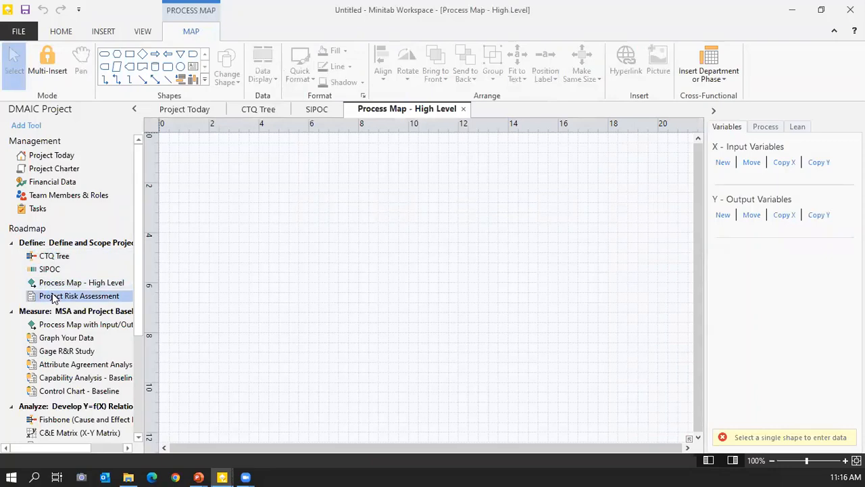
pyautogui.rightClick(54, 298)
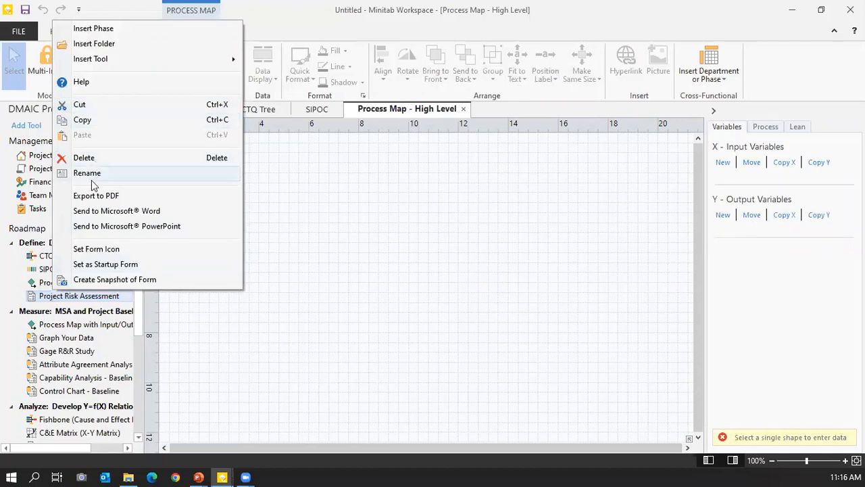
pyautogui.click(100, 159)
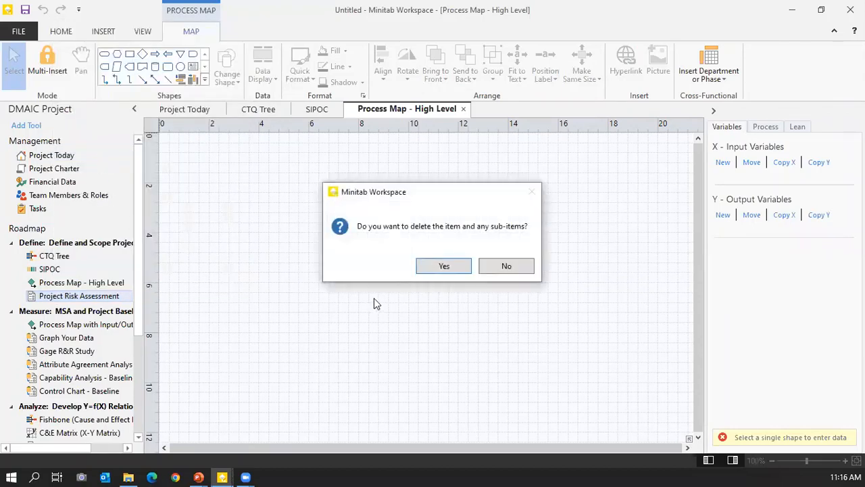
pyautogui.click(445, 266)
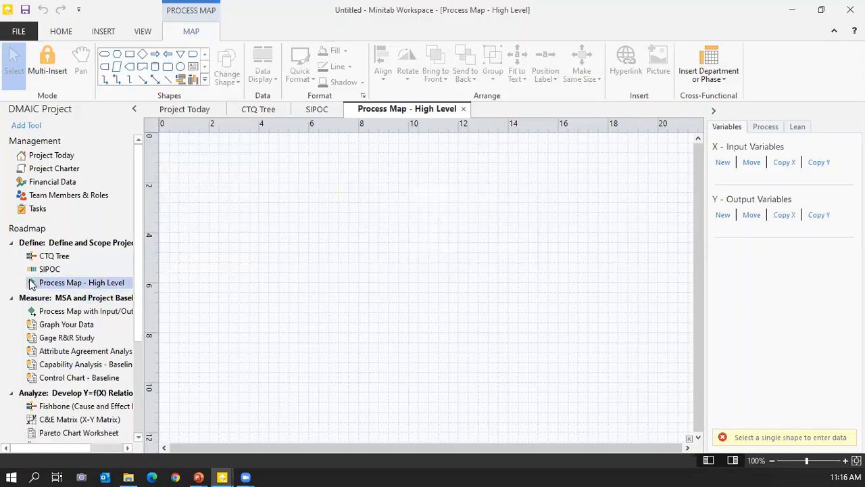
# Insert a Value Stream Map - 4 Process below Process Map - High Level in the Define phase.
pyautogui.click(103, 32)
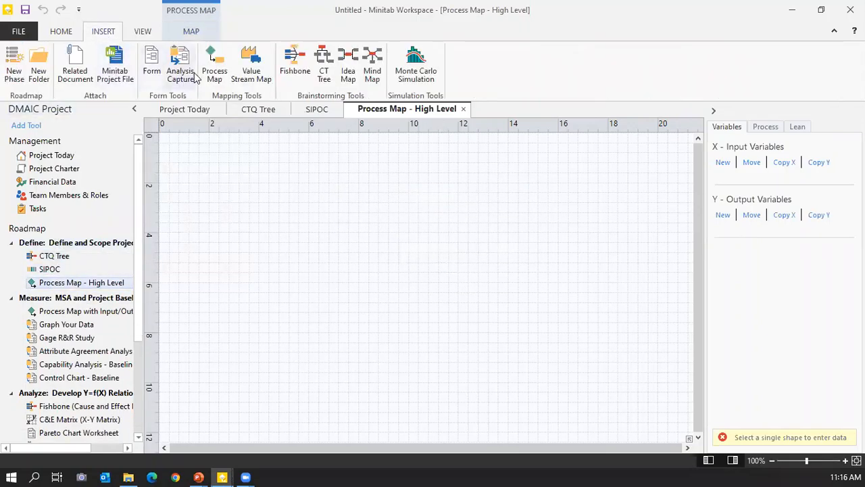
pyautogui.click(250, 61)
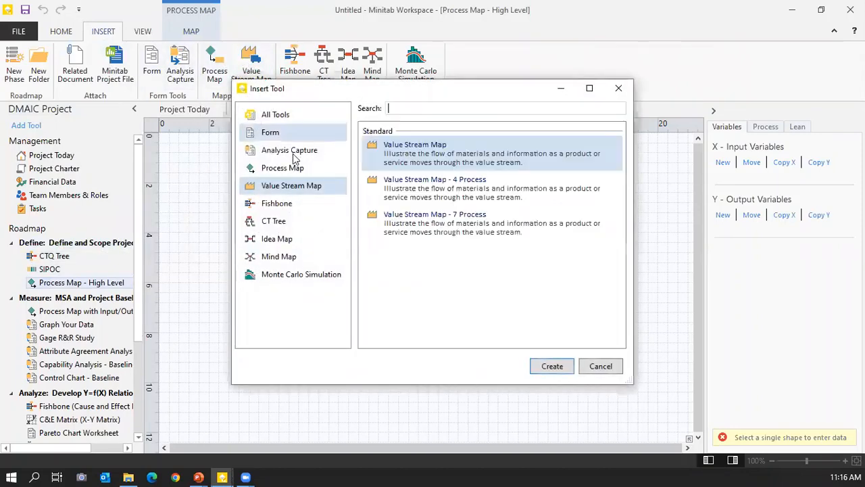
pyautogui.click(431, 195)
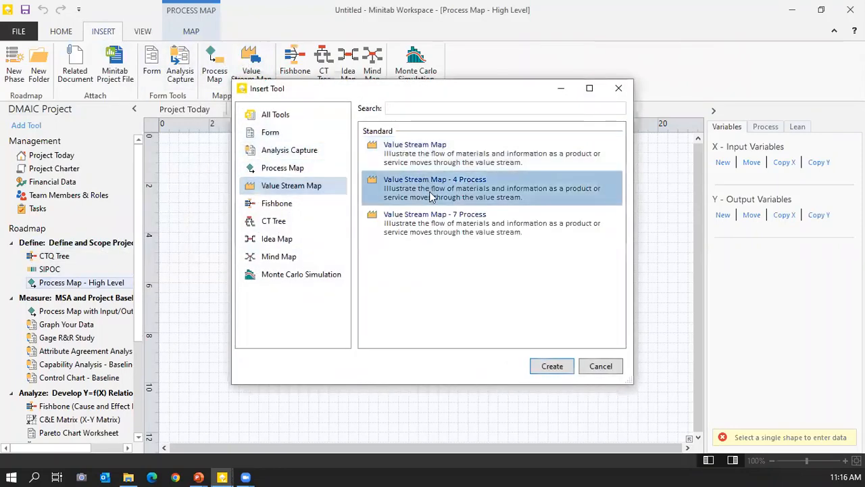
pyautogui.click(553, 367)
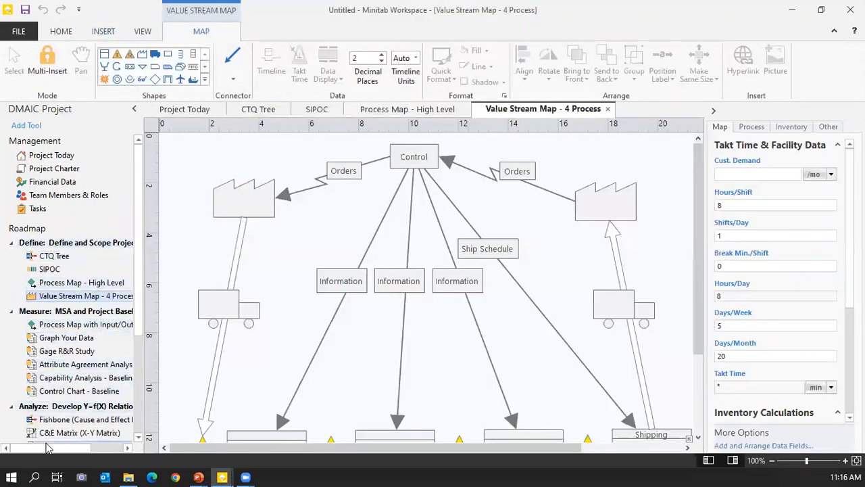
# Create a new project from the PPAP template, discarding the unsaved changes in the untitled file.
pyautogui.click(19, 31)
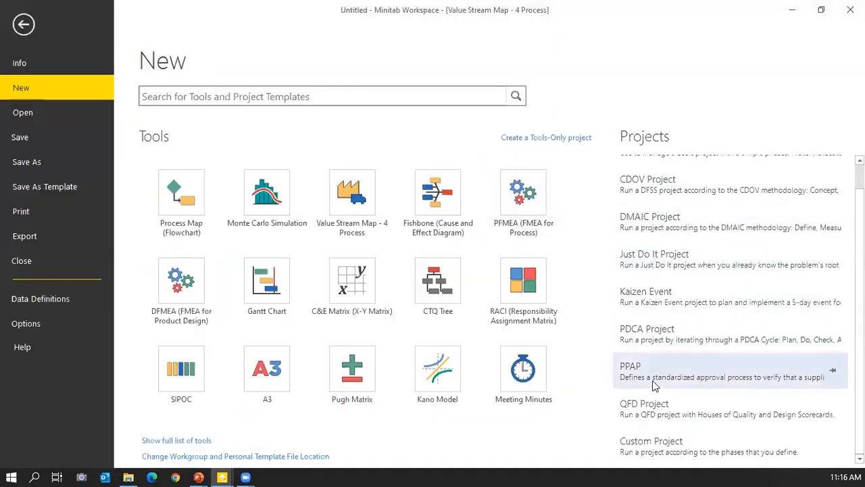
pyautogui.click(646, 369)
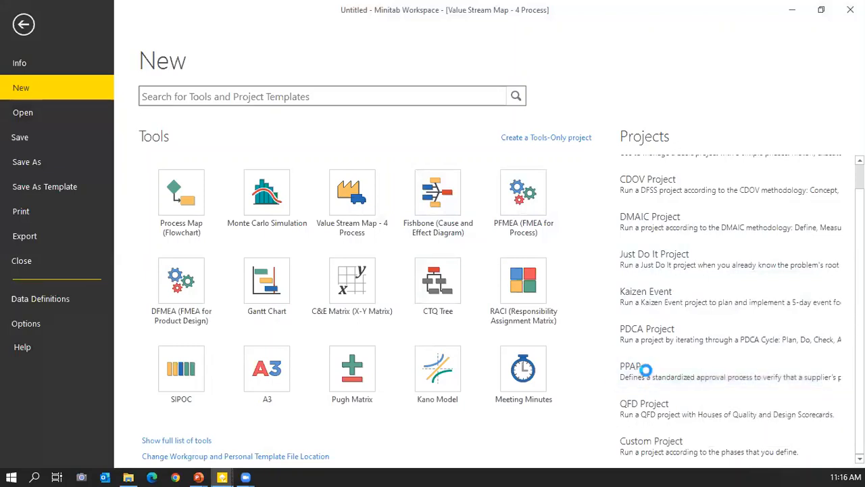
pyautogui.click(452, 267)
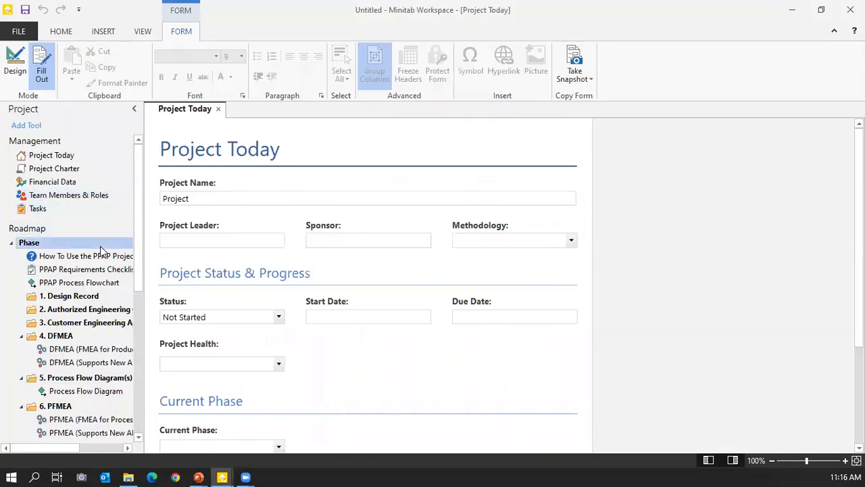
# Look through the PPAP roadmap folders and open the Project Charter, Financial Data and How To Use the PPAP Project Template forms.
pyautogui.scroll(-7, 100, 253)
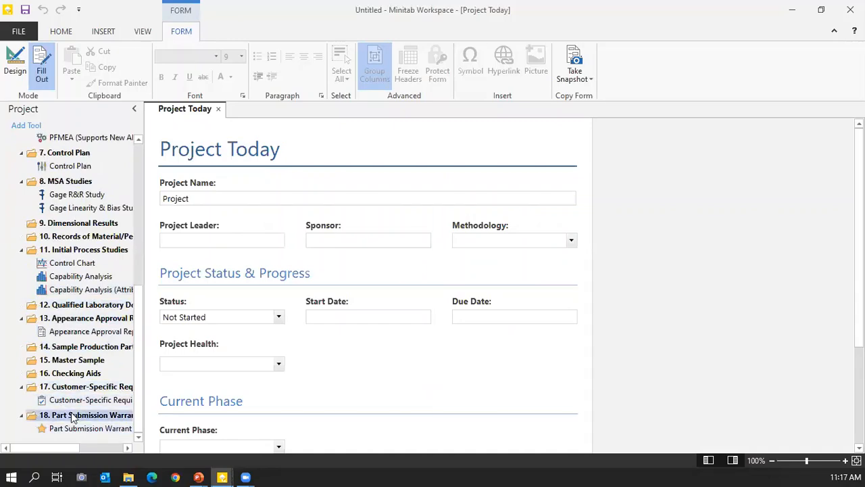
pyautogui.scroll(8, 73, 415)
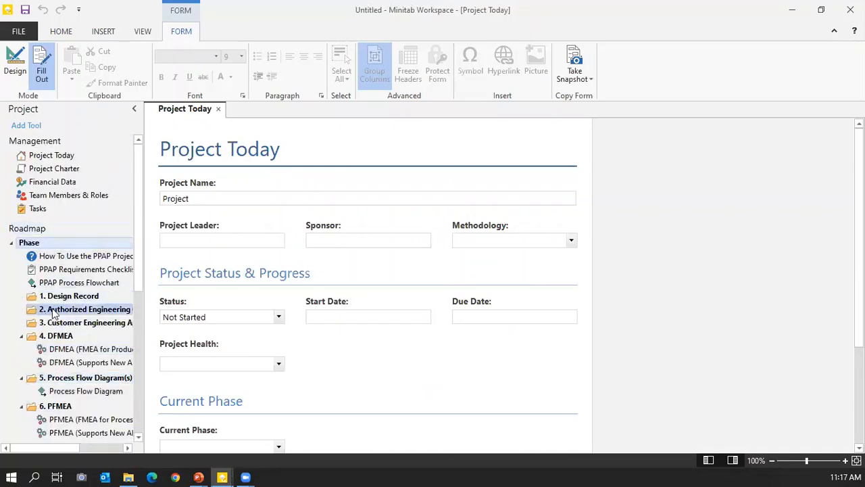
pyautogui.click(64, 256)
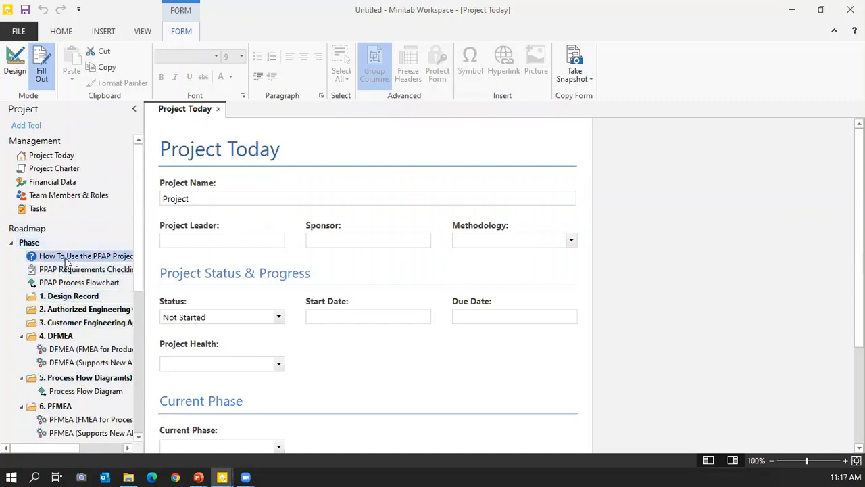
pyautogui.doubleClick(68, 169)
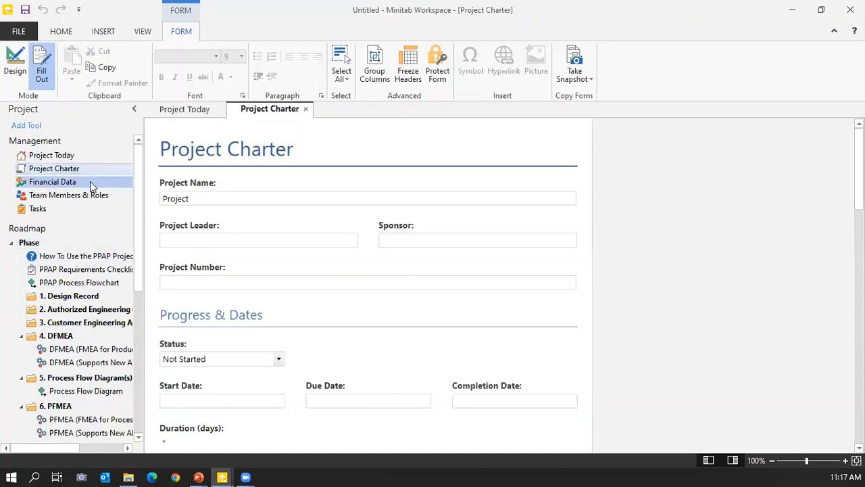
pyautogui.doubleClick(51, 182)
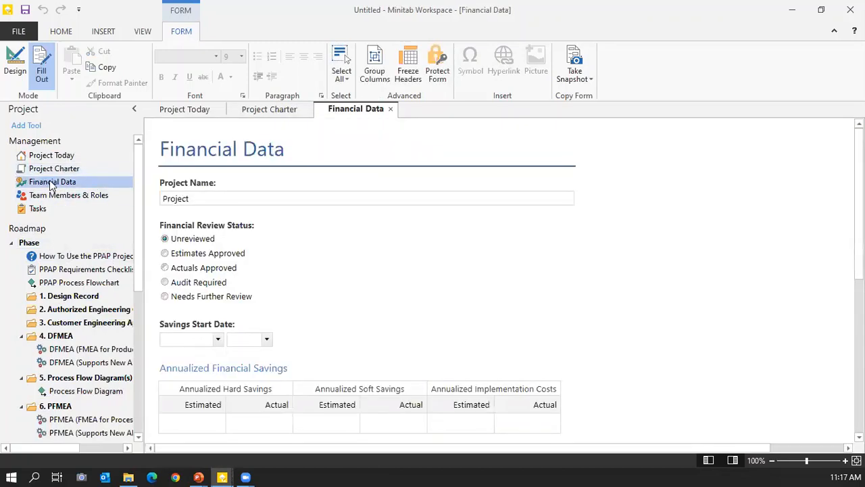
pyautogui.doubleClick(68, 256)
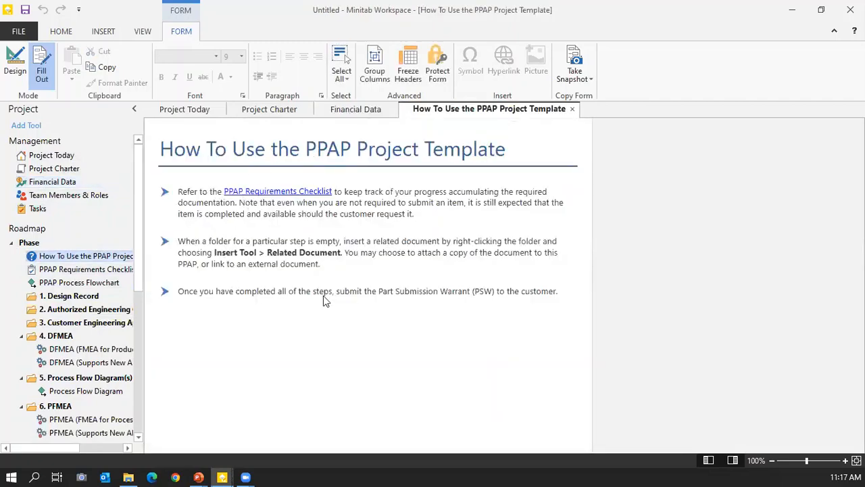
# Open the PPAP Requirements Checklist from the roadmap and read through its requirements, statuses and submission levels.
pyautogui.doubleClick(88, 269)
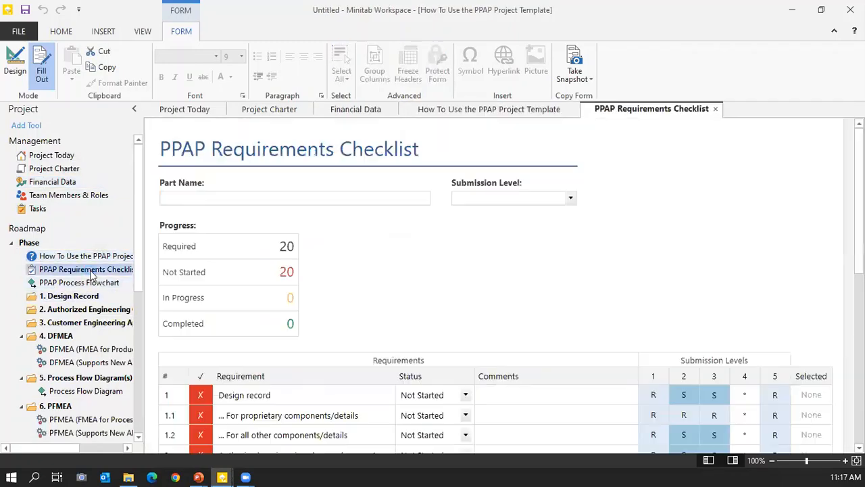
pyautogui.scroll(-4, 416, 287)
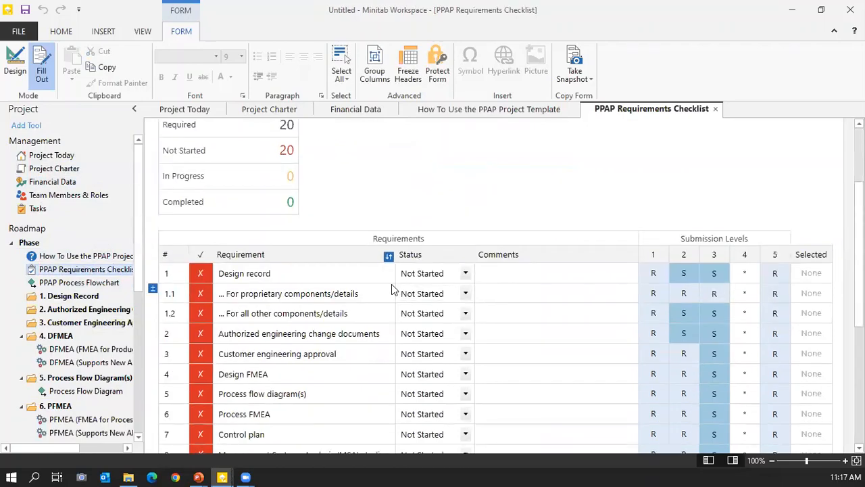
pyautogui.scroll(-8, 390, 292)
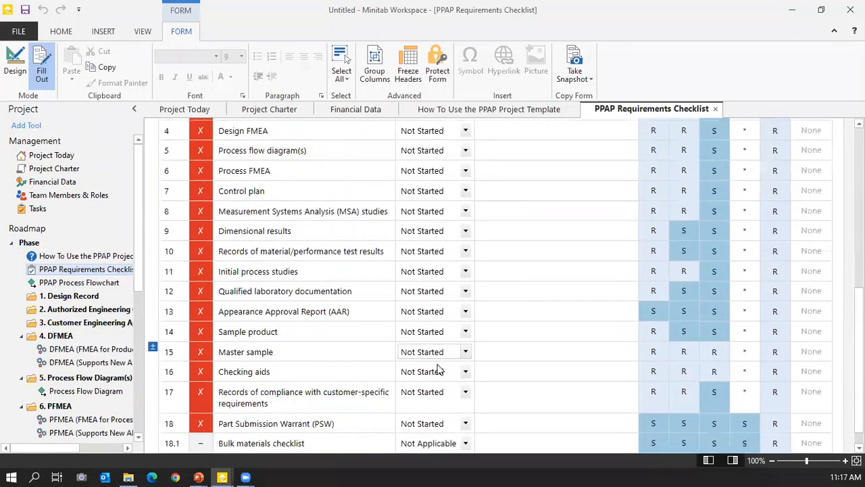
# Search the new tools and project templates for "Control" and create a Control Chart form, discarding the unsaved PPAP project.
pyautogui.click(19, 31)
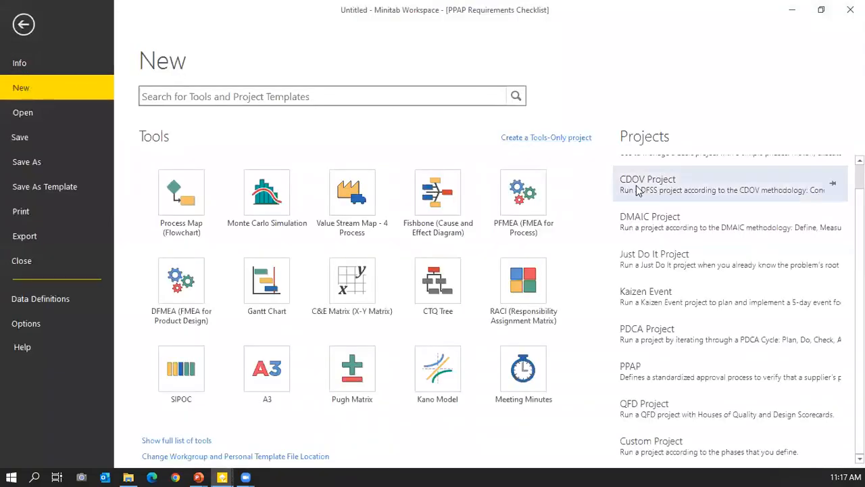
pyautogui.scroll(1, 689, 180)
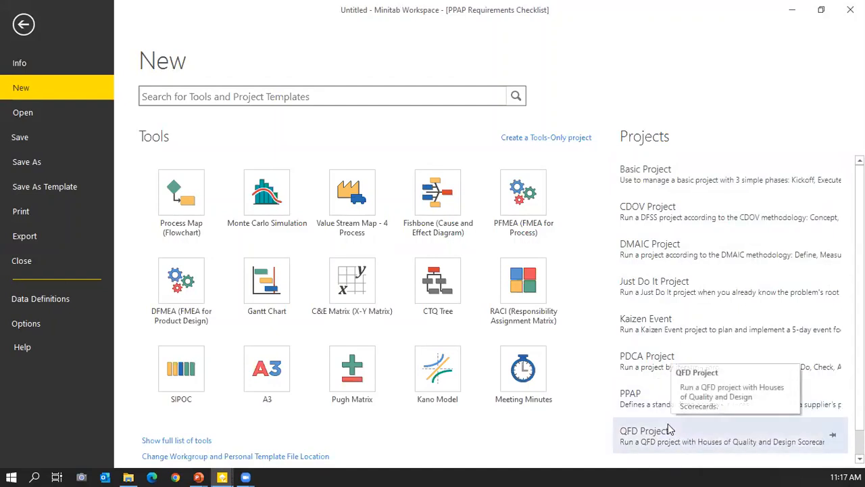
pyautogui.scroll(-1, 671, 409)
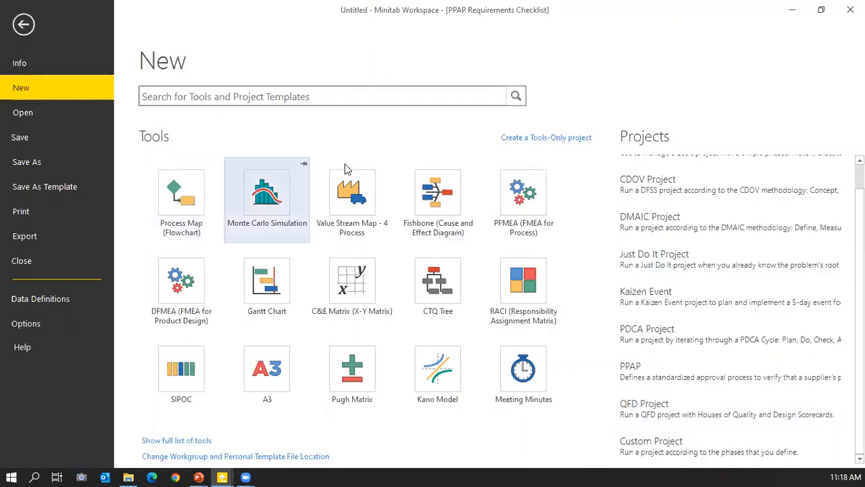
pyautogui.click(317, 100)
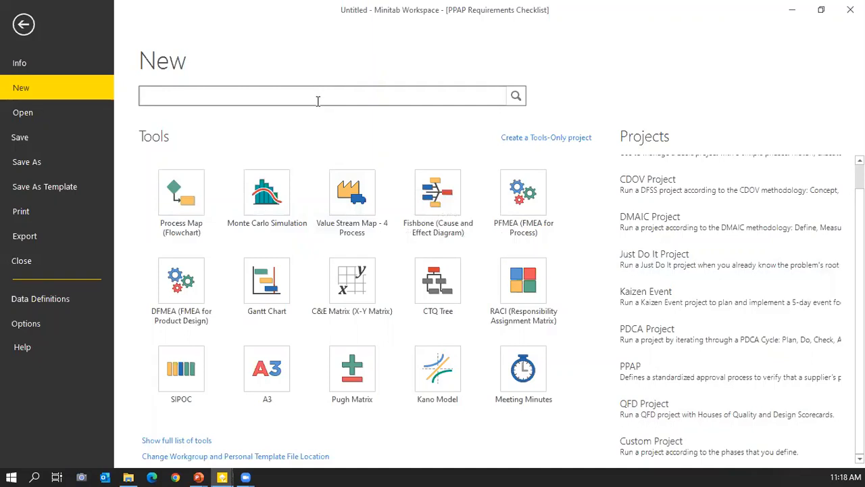
pyautogui.write('control')
pyautogui.press('Return')
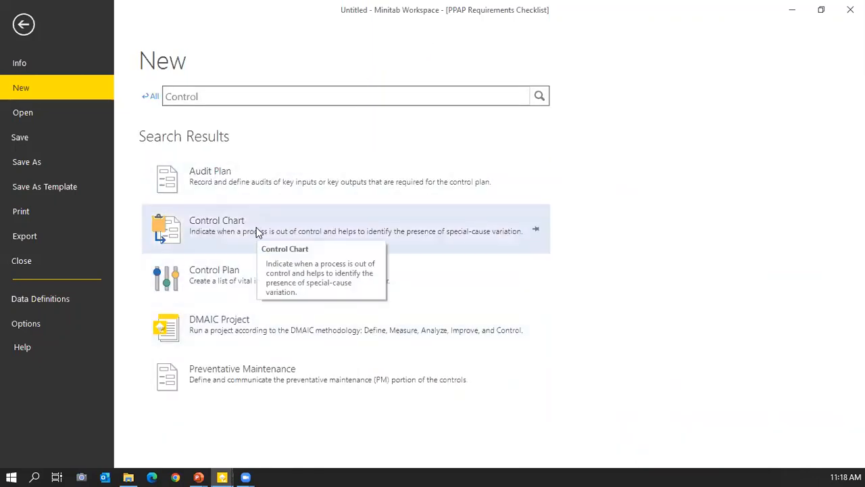
pyautogui.click(256, 231)
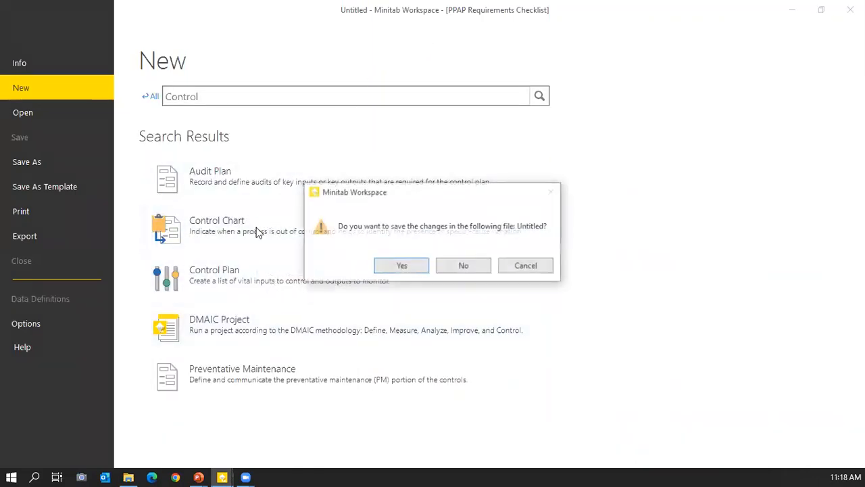
pyautogui.click(463, 266)
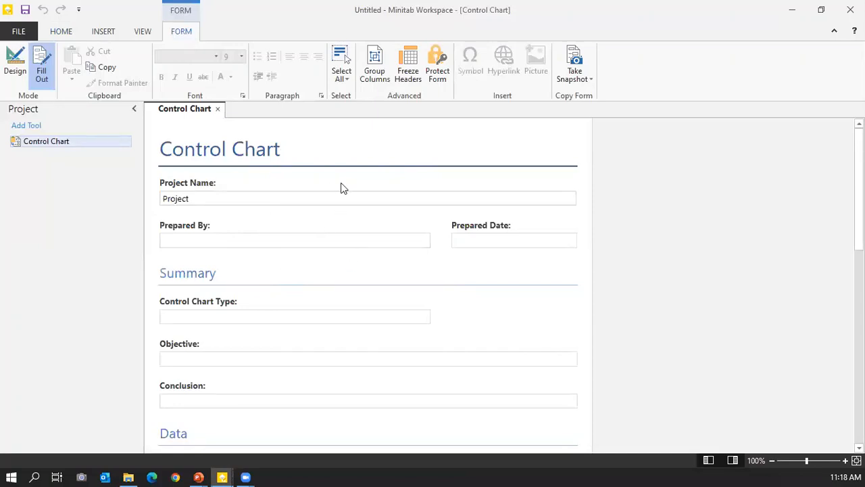
# Set the Control Chart form's project name to "Finding How to reduce costs and increase Quality in Forging Process".
pyautogui.click(266, 196)
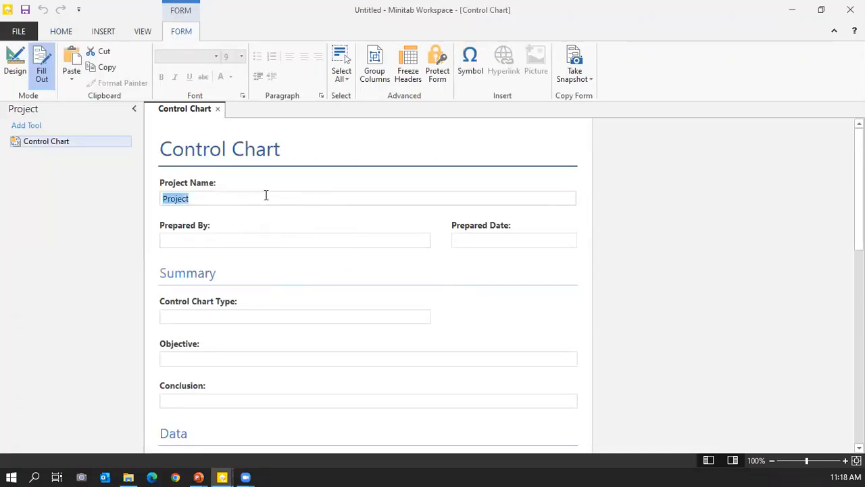
pyautogui.click(266, 196)
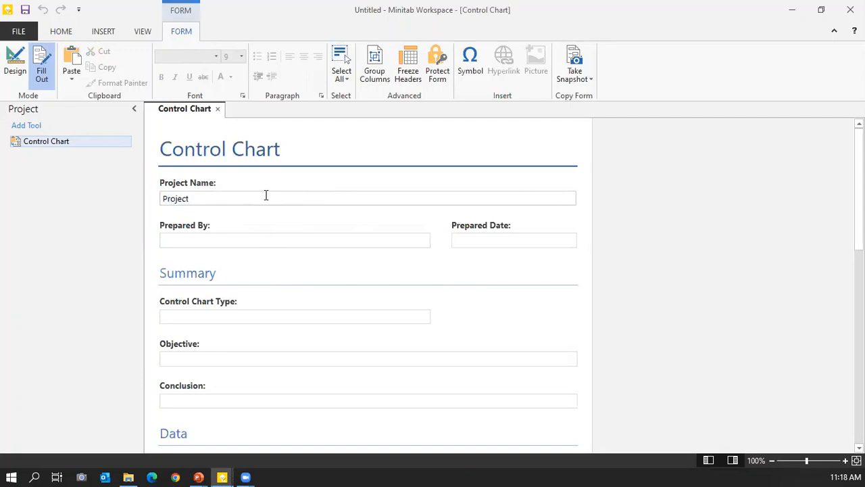
pyautogui.press('BackSpace')
pyautogui.press('BackSpace')
pyautogui.press('BackSpace')
pyautogui.press('BackSpace')
pyautogui.press('BackSpace')
pyautogui.press('BackSpace')
pyautogui.write('Finding How to Er')
pyautogui.press('BackSpace')
pyautogui.write('educe ')
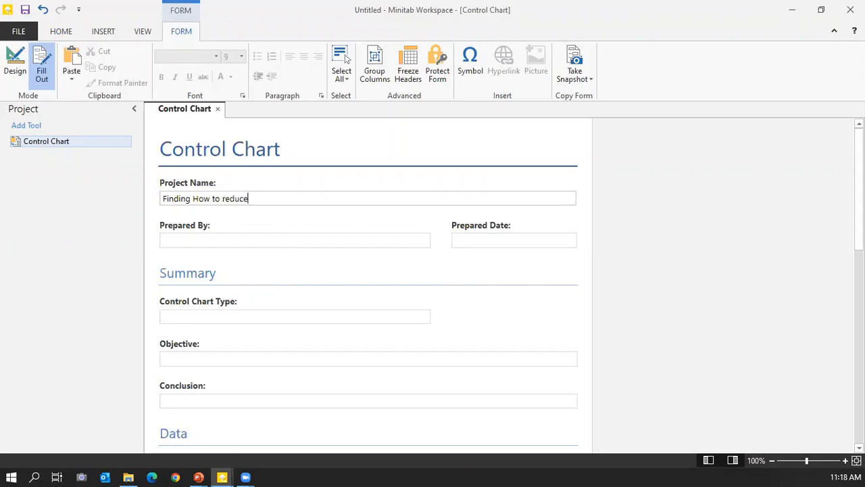
pyautogui.write('costs and increase Qualit')
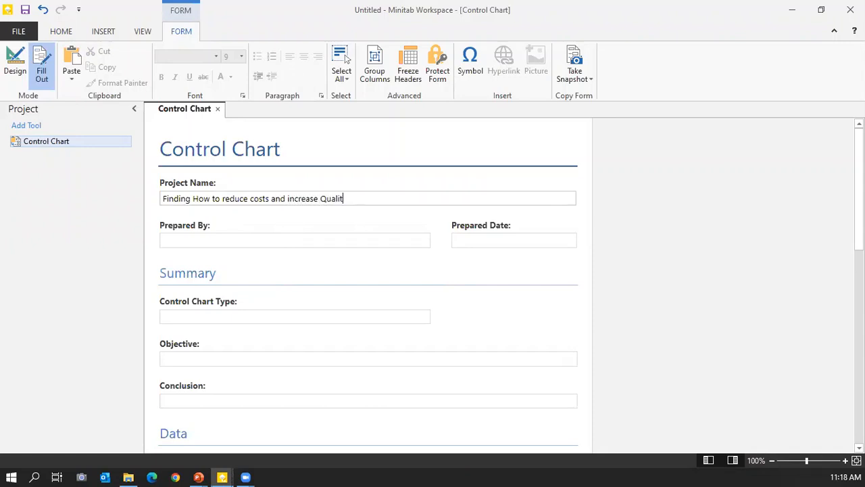
pyautogui.write('y in Fori=ging Process')
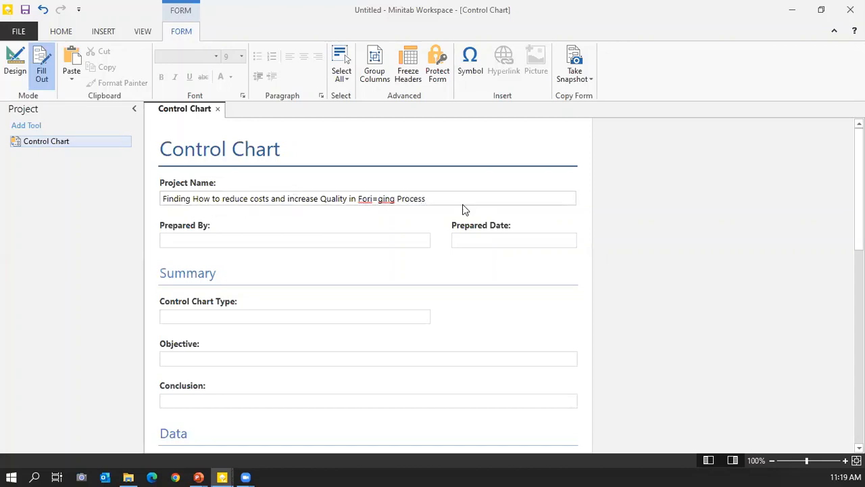
pyautogui.click(396, 200)
pyautogui.press('BackSpace')
pyautogui.press('BackSpace')
pyautogui.press('BackSpace')
pyautogui.press('BackSpace')
pyautogui.press('BackSpace')
pyautogui.press('BackSpace')
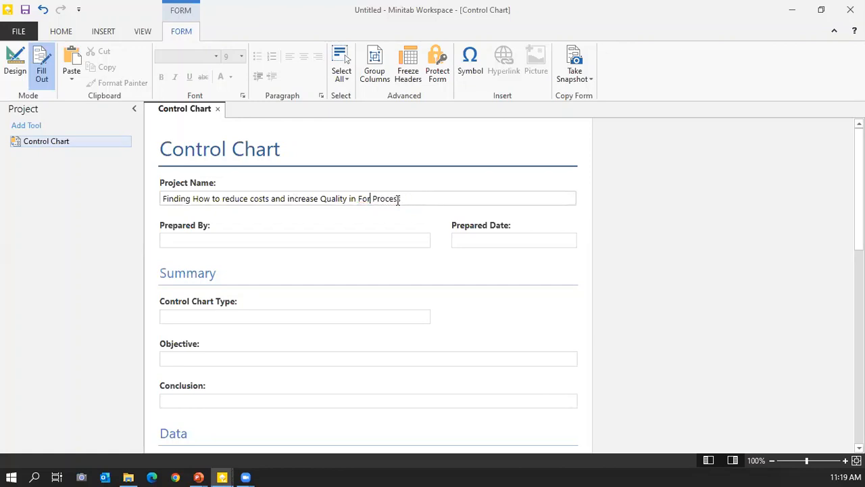
pyautogui.write('ging')
# Examine the Control Chart form's summary, data and analysis fields, and put the form into Design mode.
pyautogui.scroll(-1, 334, 302)
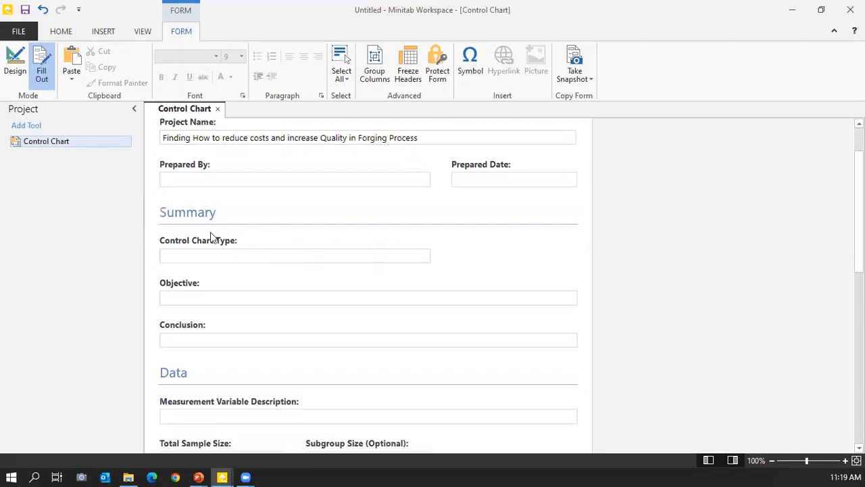
pyautogui.scroll(-1, 218, 257)
pyautogui.scroll(-2, 228, 193)
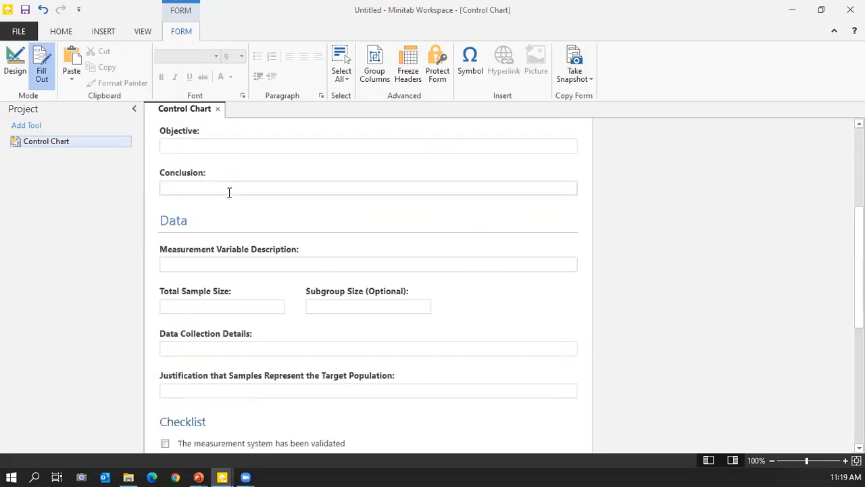
pyautogui.scroll(-3, 222, 241)
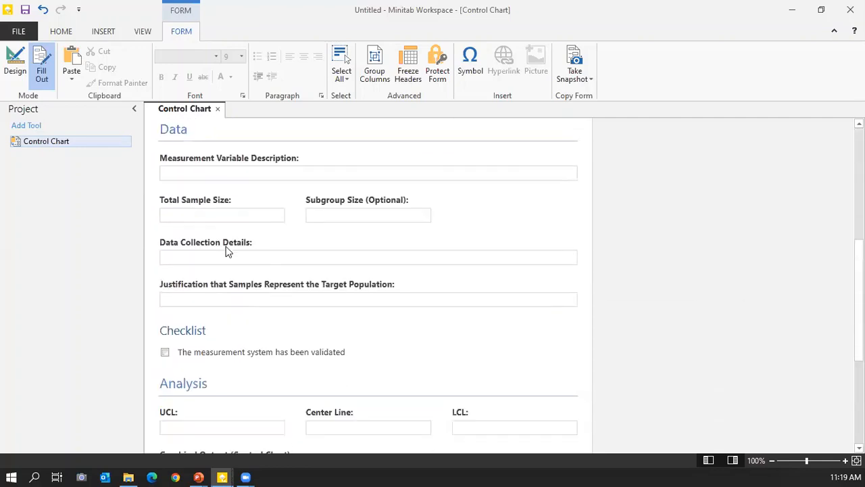
pyautogui.scroll(10, 226, 250)
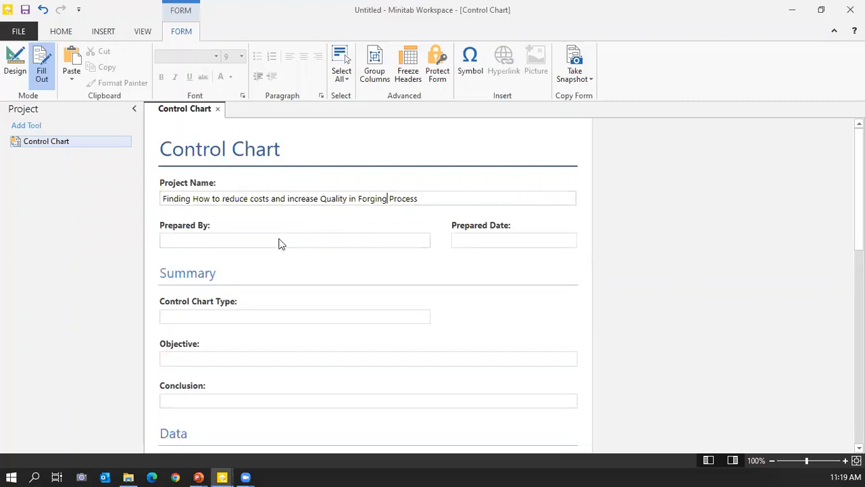
pyautogui.click(14, 72)
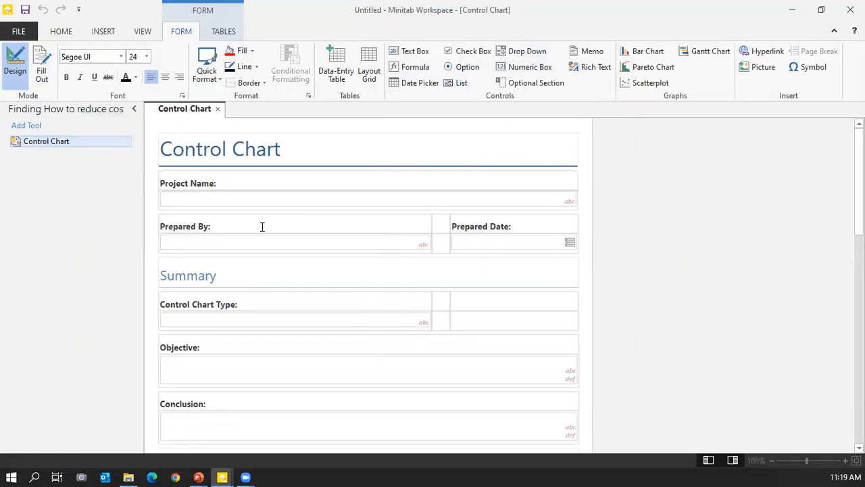
pyautogui.click(42, 65)
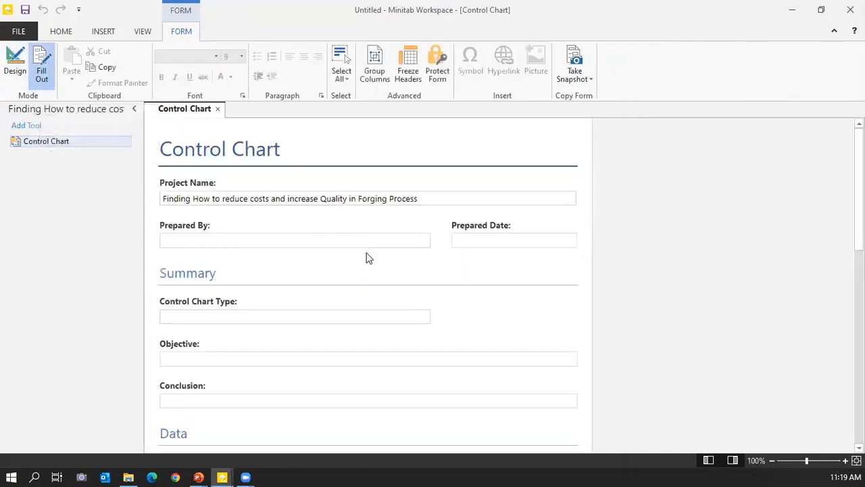
pyautogui.click(15, 65)
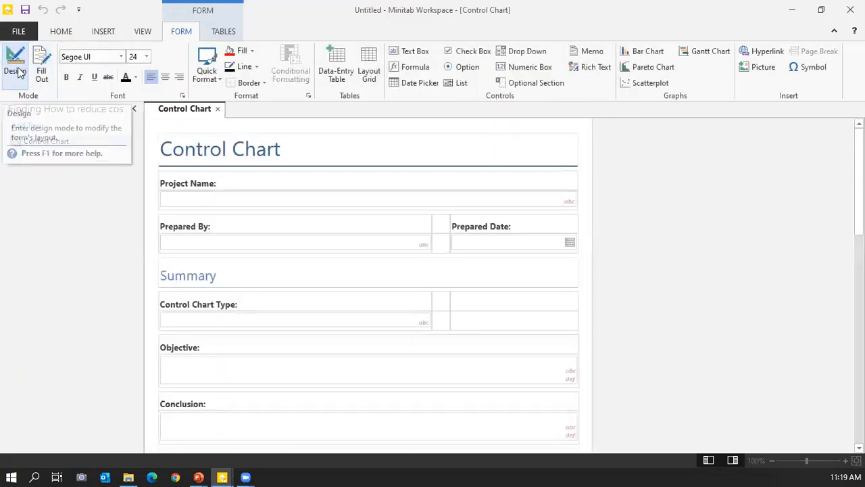
pyautogui.click(19, 73)
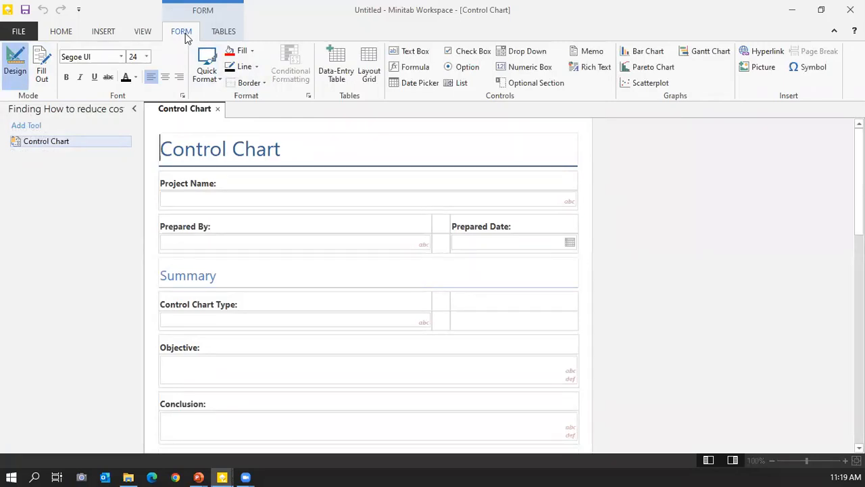
# Switch to the open Tools.qcpx project window.
pyautogui.moveTo(223, 475)
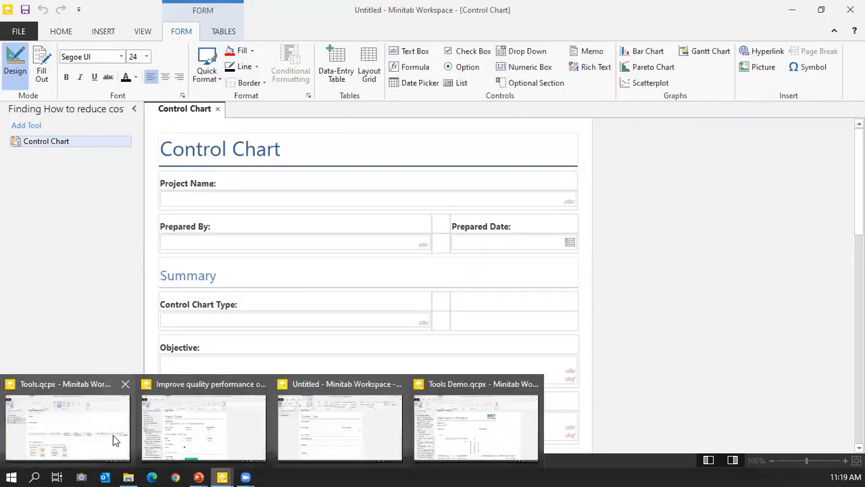
pyautogui.click(115, 436)
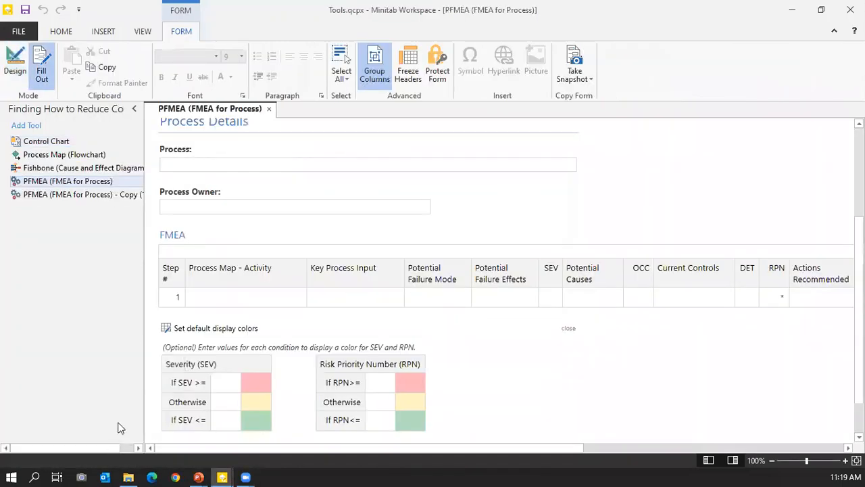
# Open the Control Chart form in Tools.qcpx and examine its fields and graphical output.
pyautogui.click(66, 142)
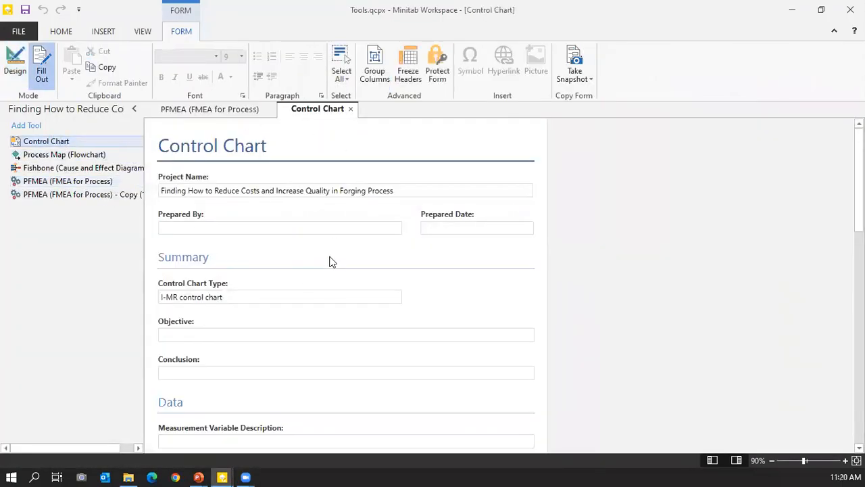
pyautogui.scroll(-10, 331, 261)
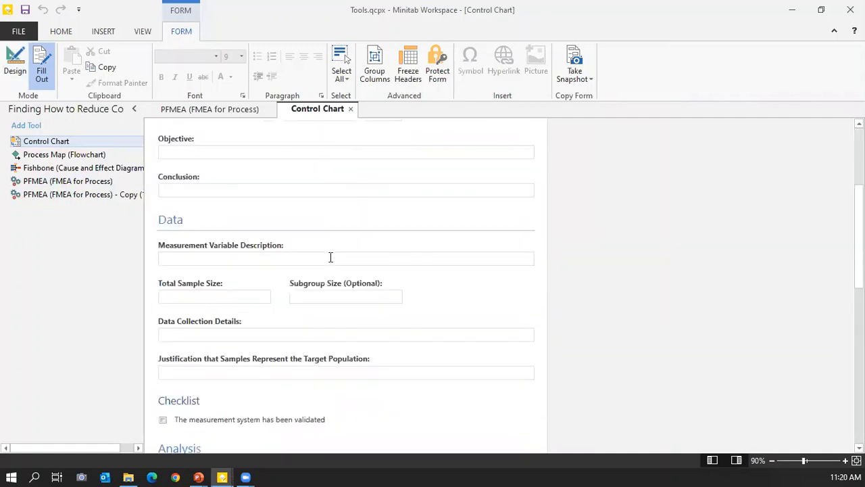
pyautogui.scroll(1, 331, 262)
pyautogui.scroll(-1, 330, 262)
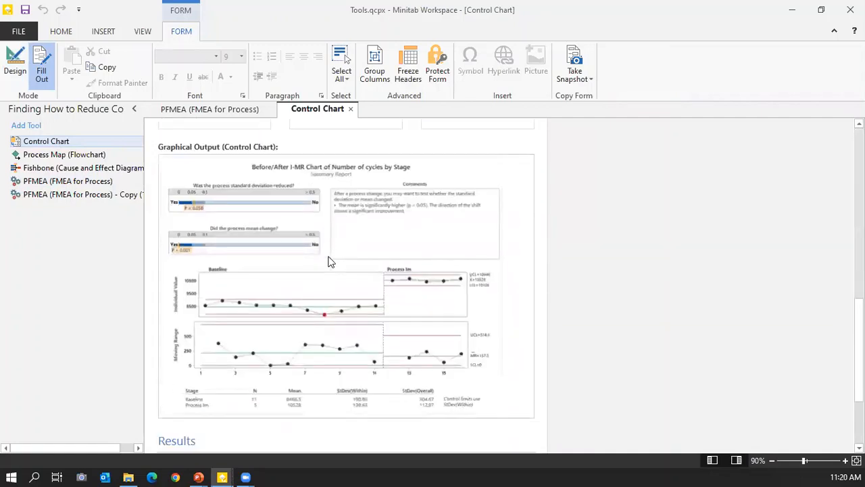
pyautogui.scroll(1, 331, 262)
pyautogui.scroll(-1, 331, 262)
# Switch to the Untitled project window and insert a Process Map (Flowchart) tool.
pyautogui.click(103, 32)
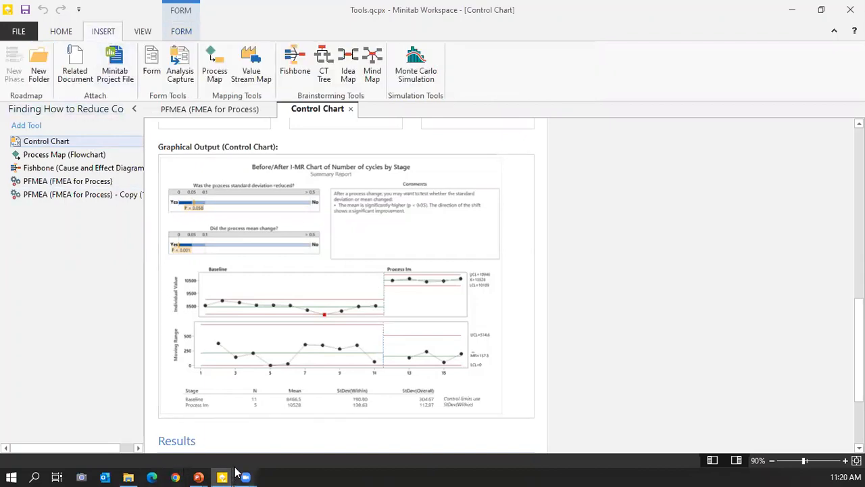
pyautogui.moveTo(223, 477)
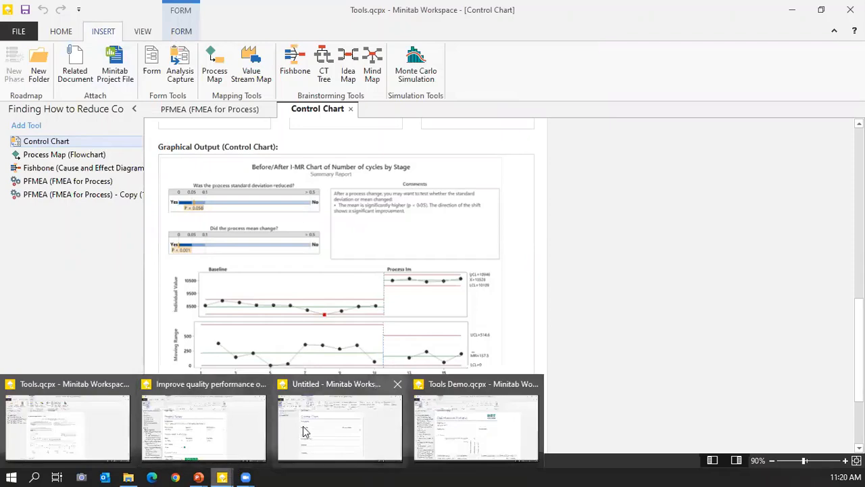
pyautogui.click(352, 427)
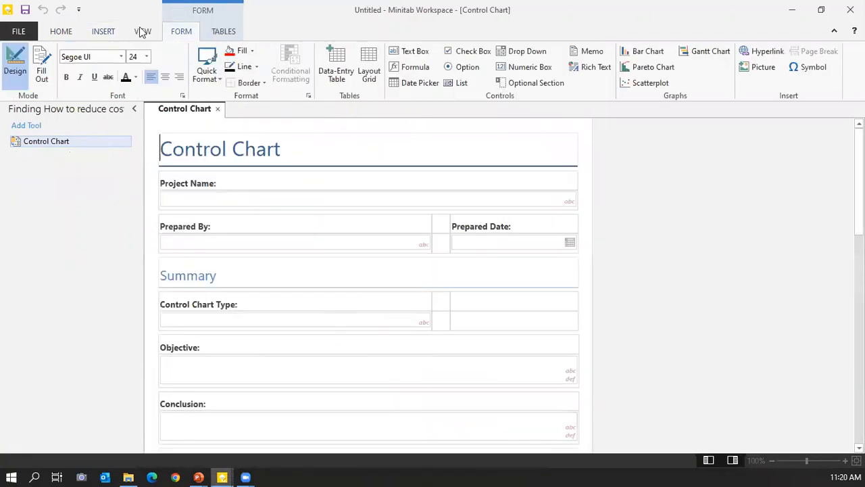
pyautogui.click(103, 31)
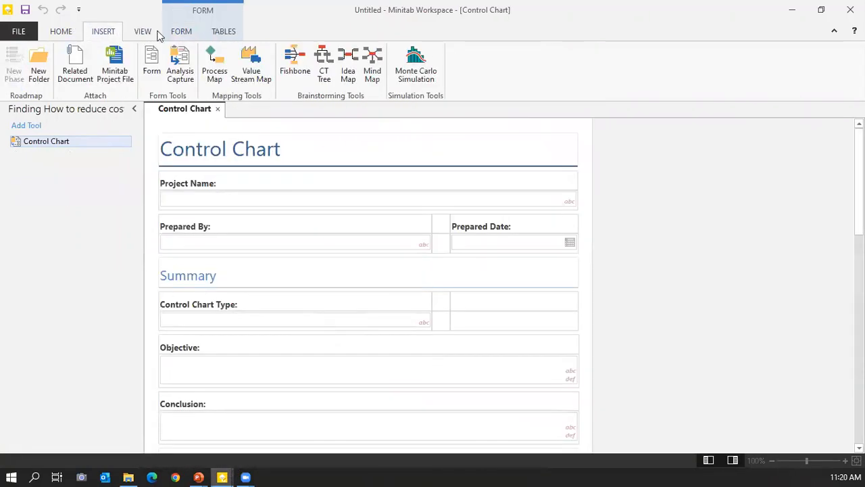
pyautogui.click(214, 71)
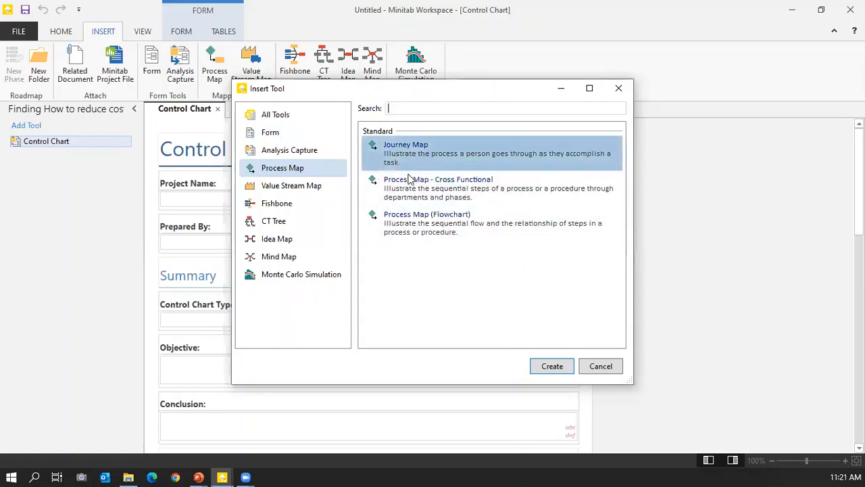
pyautogui.click(410, 223)
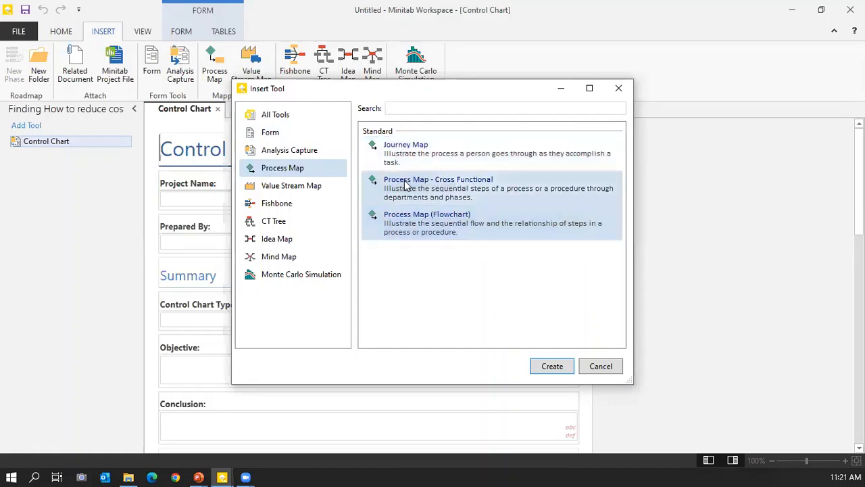
pyautogui.click(550, 366)
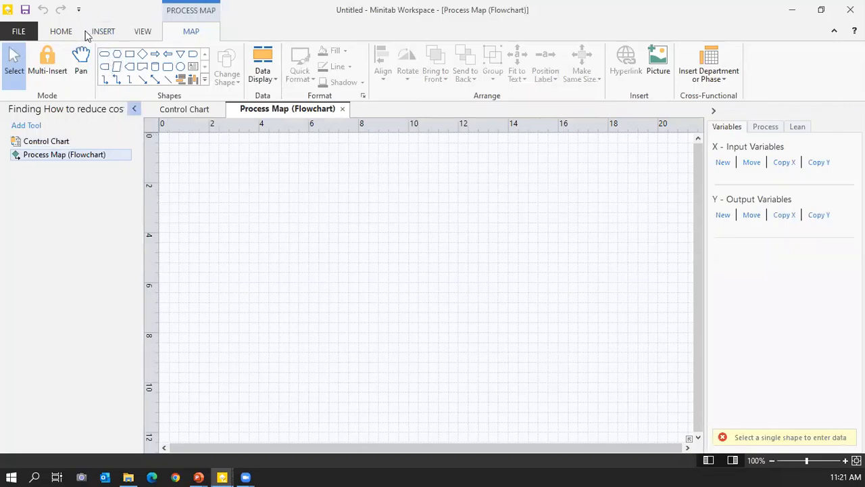
# Draw a rounded terminator shape in the map's upper-left area and add a connected process rectangle and decision diamond to its right.
pyautogui.click(105, 56)
pyautogui.moveTo(199, 213)
pyautogui.mouseDown()
pyautogui.moveTo(221, 236)
pyautogui.moveTo(270, 248)
pyautogui.mouseUp()
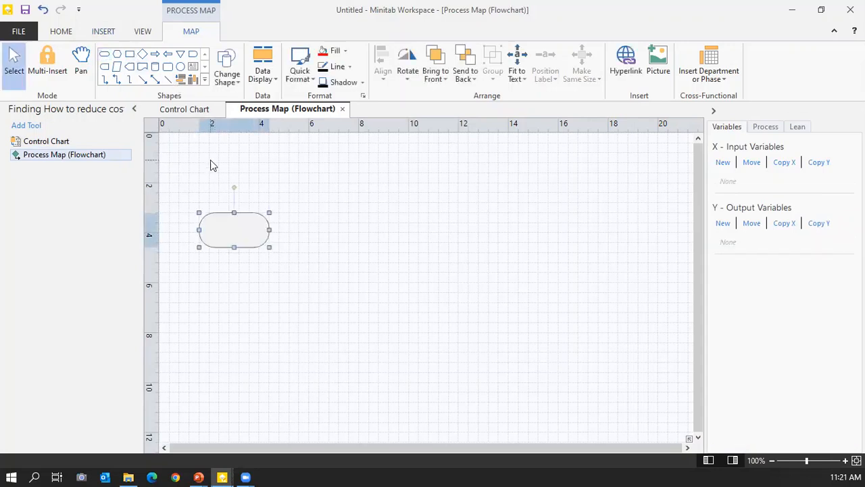
pyautogui.click(292, 236)
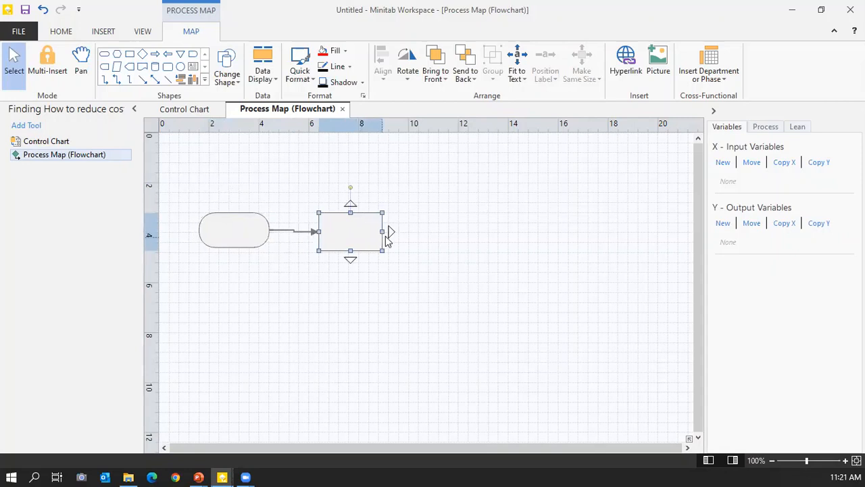
pyautogui.moveTo(390, 232)
pyautogui.click(405, 251)
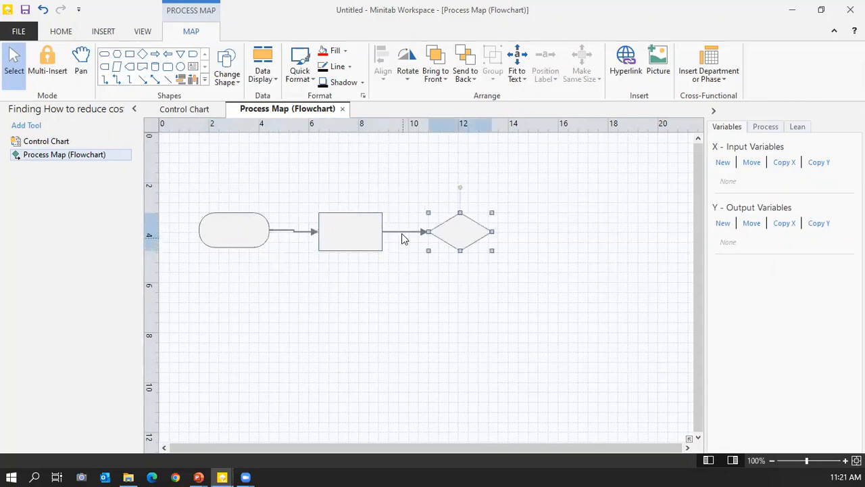
# Label the rounded terminator shape "Start" and the process rectangle "Heating".
pyautogui.click(231, 225)
pyautogui.click(232, 225)
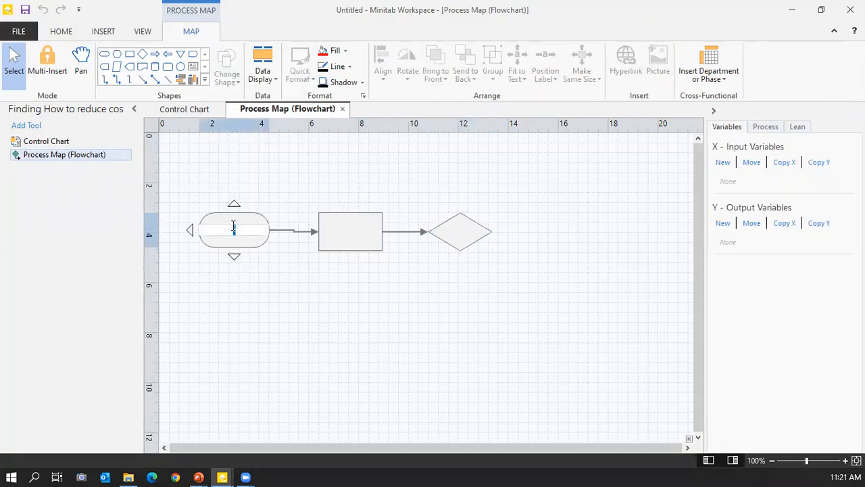
pyautogui.write('Stadr')
pyautogui.press('BackSpace')
pyautogui.press('BackSpace')
pyautogui.write('rt')
pyautogui.doubleClick(335, 228)
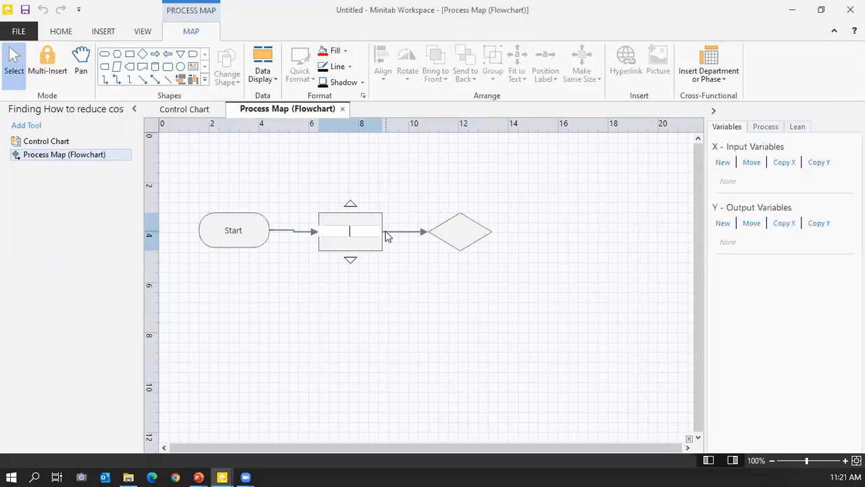
pyautogui.write('Heating')
# Delete the decision diamond and the connector leading to it from the Heating shape.
pyautogui.click(460, 233)
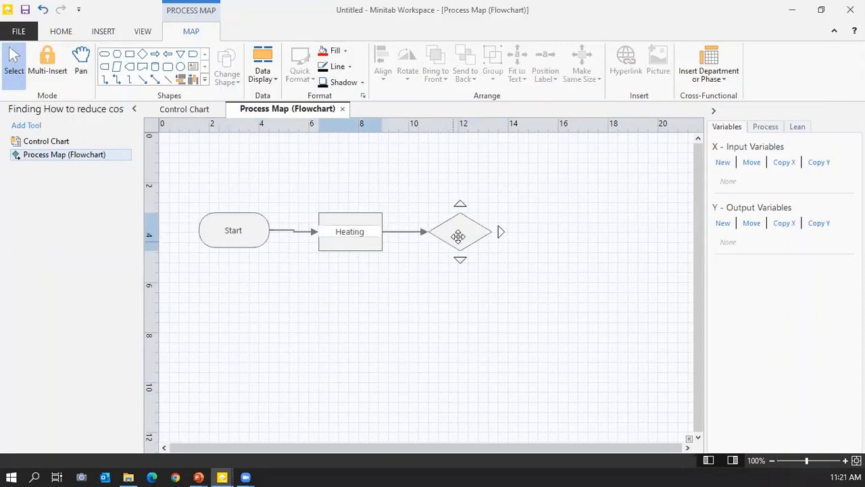
pyautogui.rightClick(462, 240)
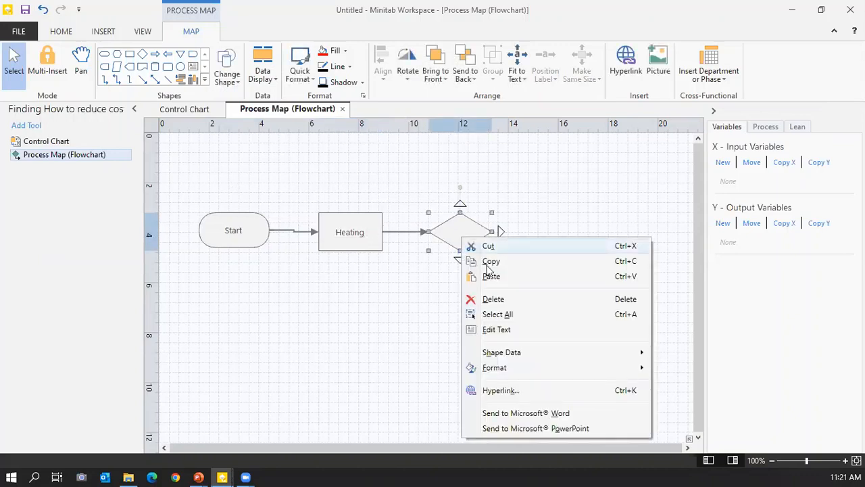
pyautogui.click(507, 300)
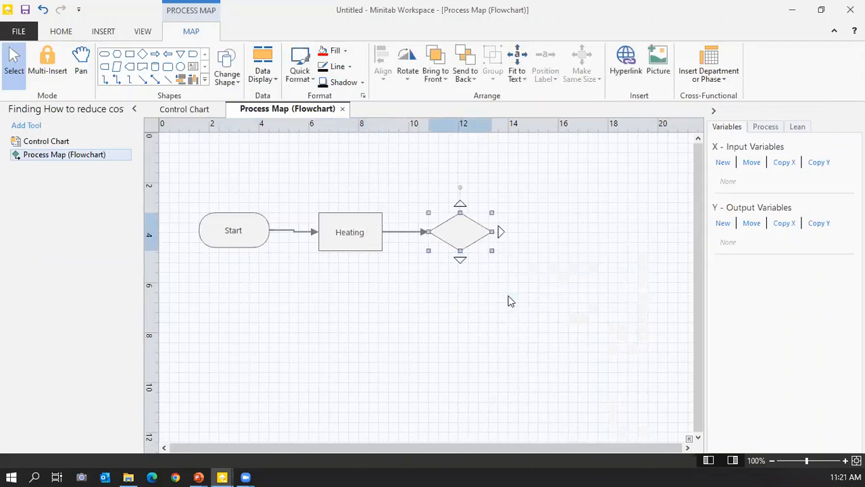
pyautogui.click(424, 233)
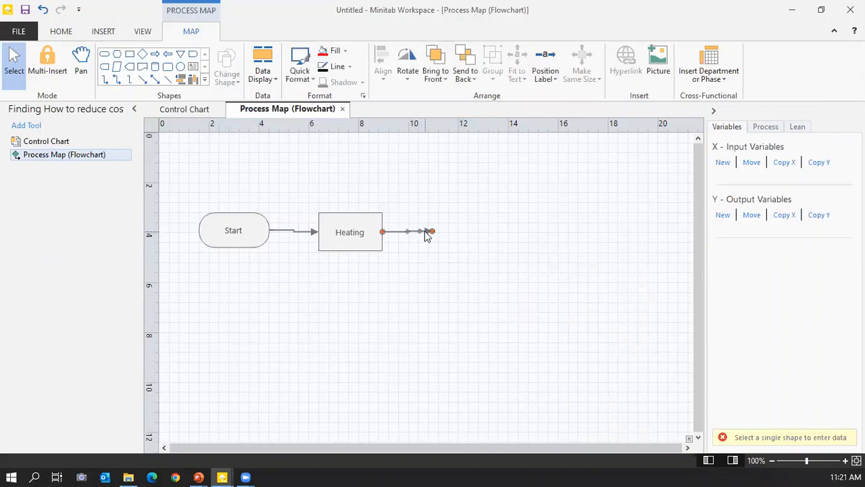
pyautogui.rightClick(426, 233)
pyautogui.click(450, 294)
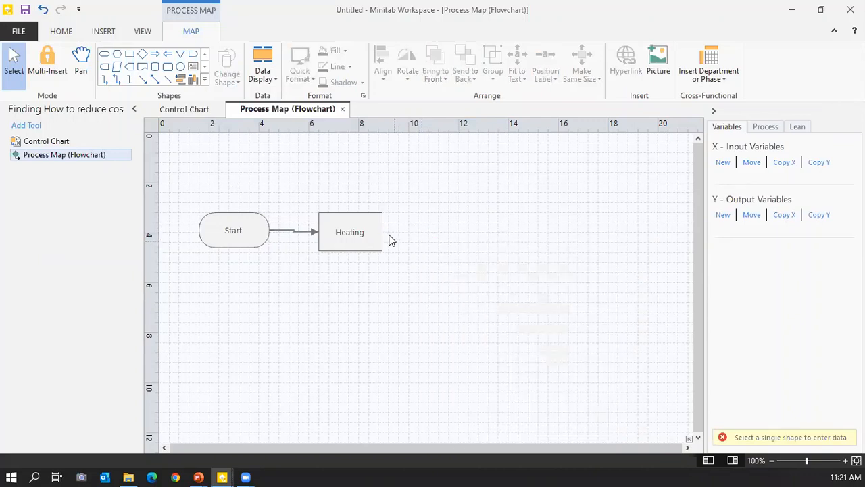
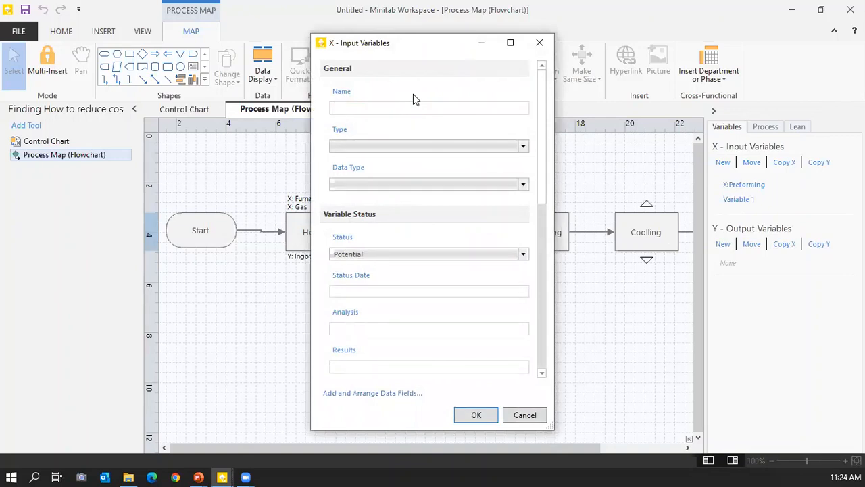
# Name the Preforming shape's new input variable "Press" and add an output variable named "Preforming".
pyautogui.write('Press')
pyautogui.click(485, 416)
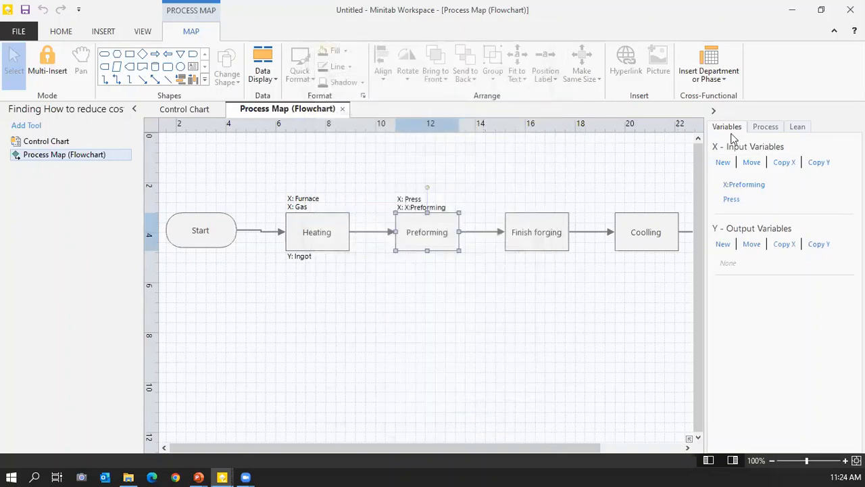
pyautogui.click(723, 244)
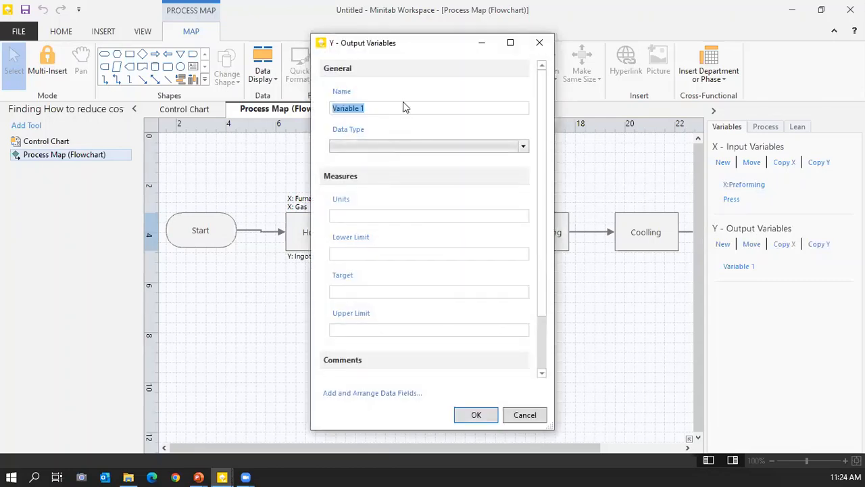
pyautogui.press('BackSpace')
pyautogui.write('Preforming')
pyautogui.click(473, 417)
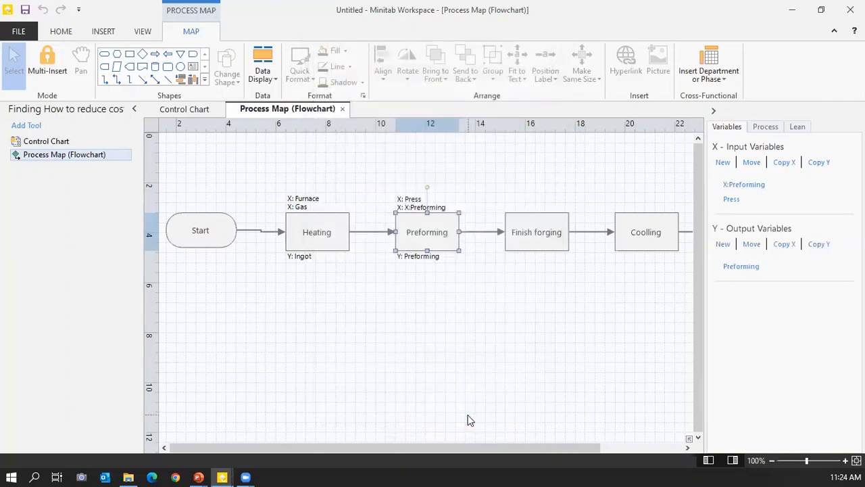
# Open the fill formatting options for the Heating shape.
pyautogui.click(314, 219)
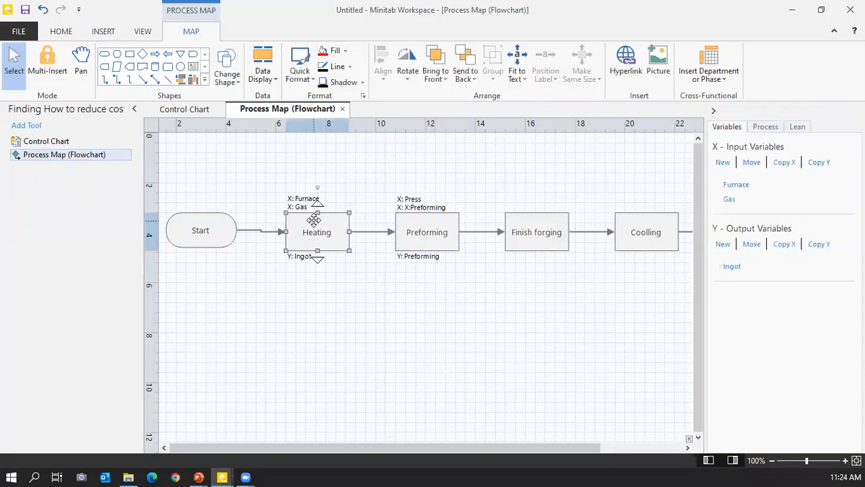
pyautogui.rightClick(316, 225)
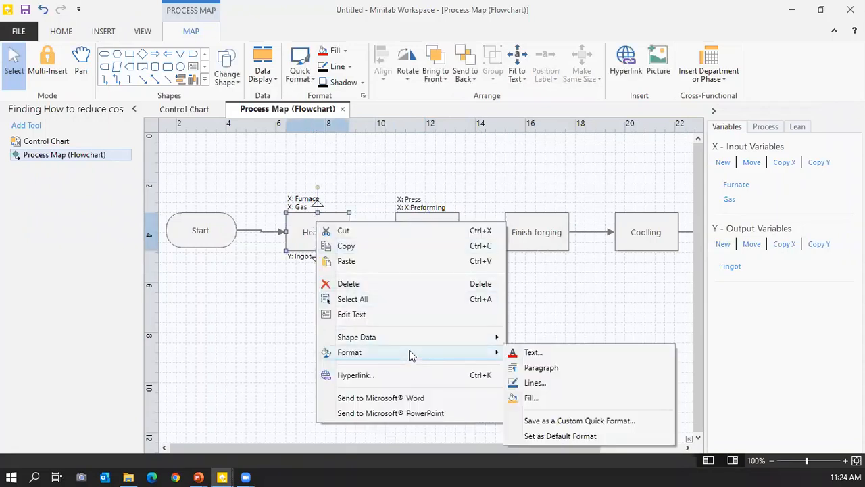
pyautogui.click(534, 399)
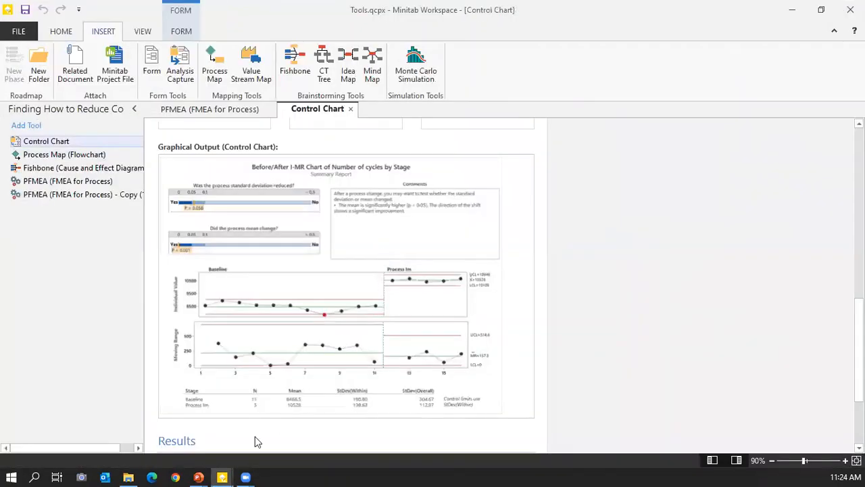
# Bring up the Tools.qcpx project window and view its prepared Process Map (Flowchart).
pyautogui.moveTo(227, 473)
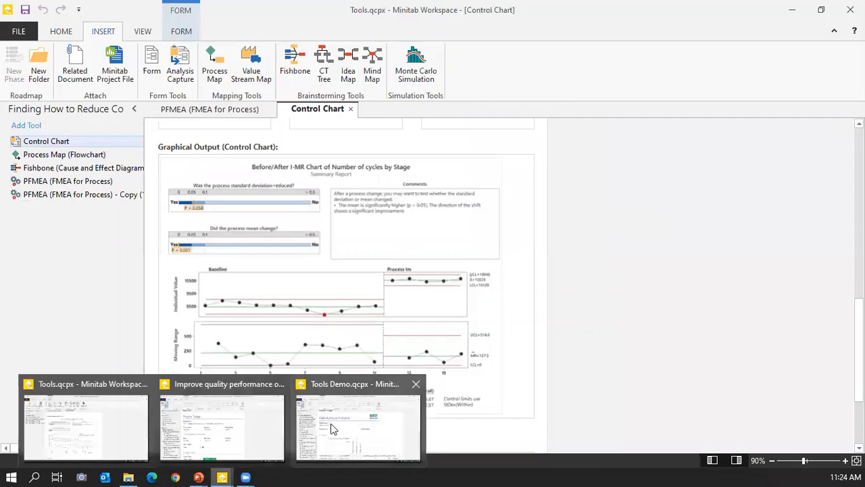
pyautogui.click(108, 431)
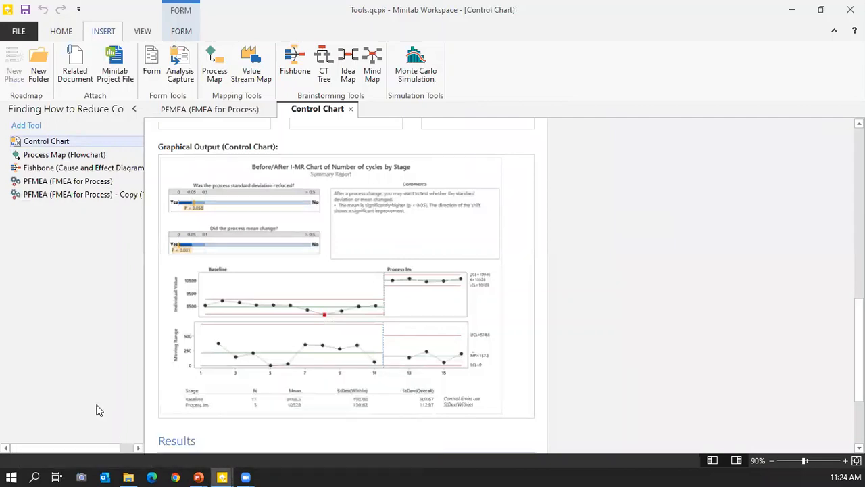
pyautogui.click(44, 154)
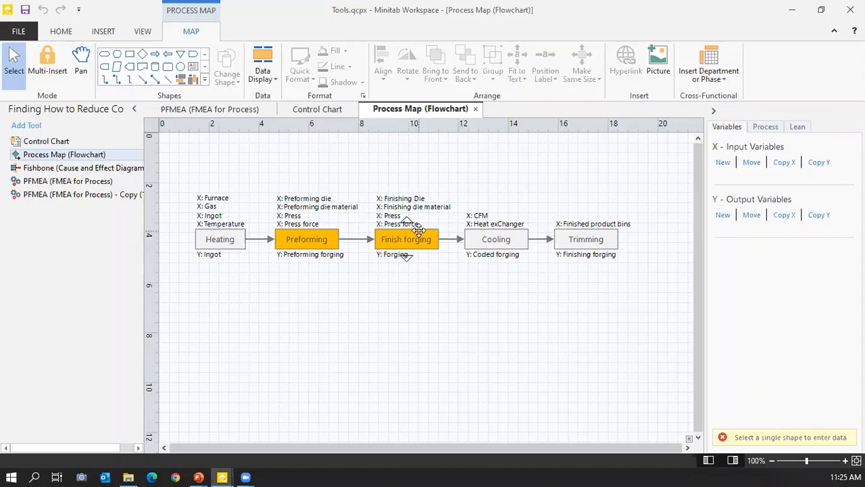
# Insert a new Fishbone (Cause and Effect Diagram) into the project.
pyautogui.click(112, 31)
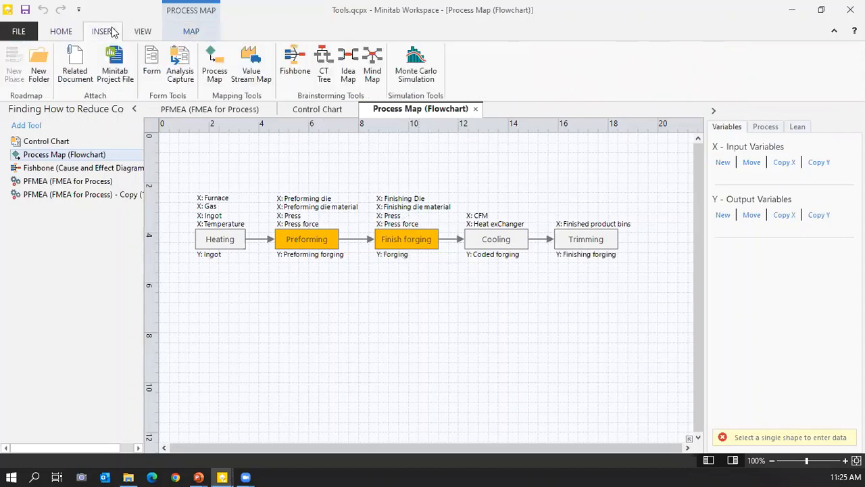
pyautogui.click(294, 75)
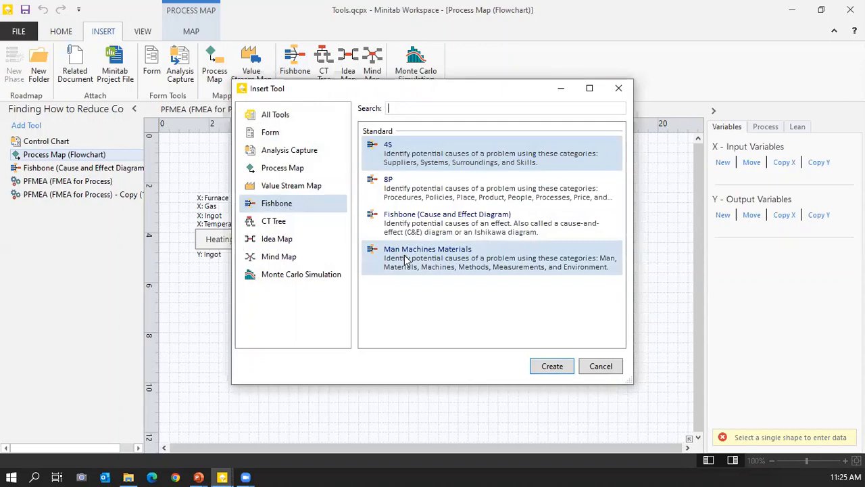
pyautogui.click(409, 228)
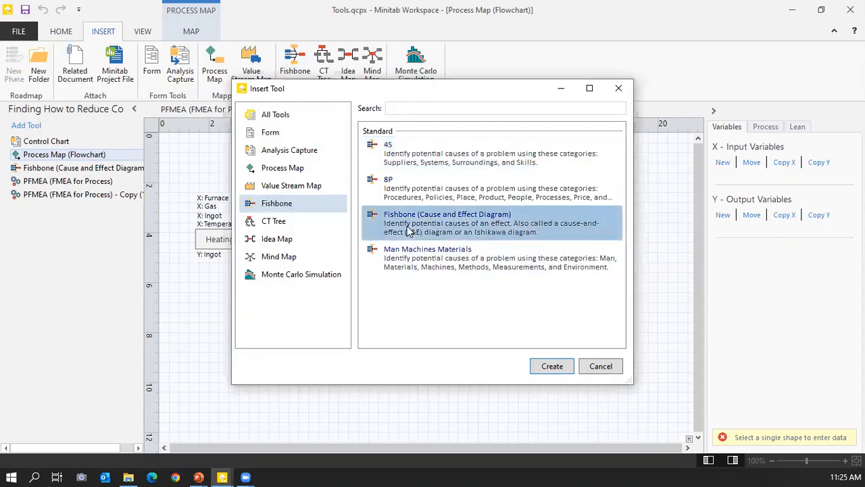
pyautogui.click(552, 368)
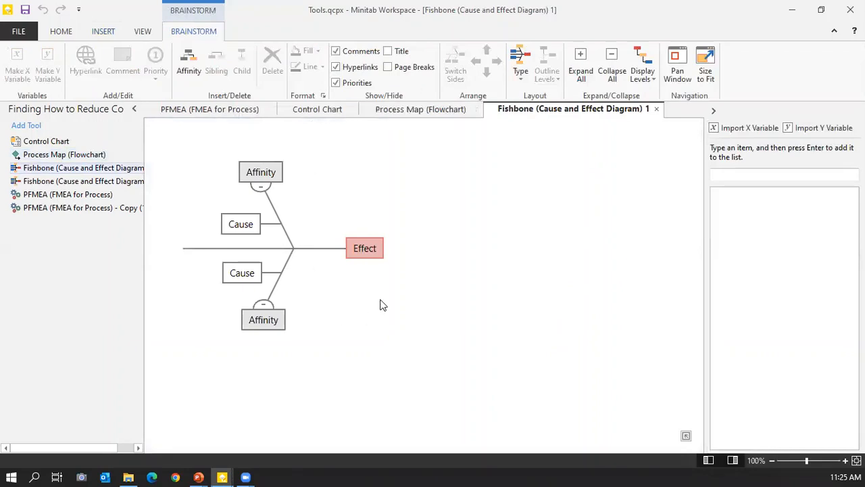
# Rename the fishbone's Effect box as "Average number of cycle <1000".
pyautogui.doubleClick(368, 249)
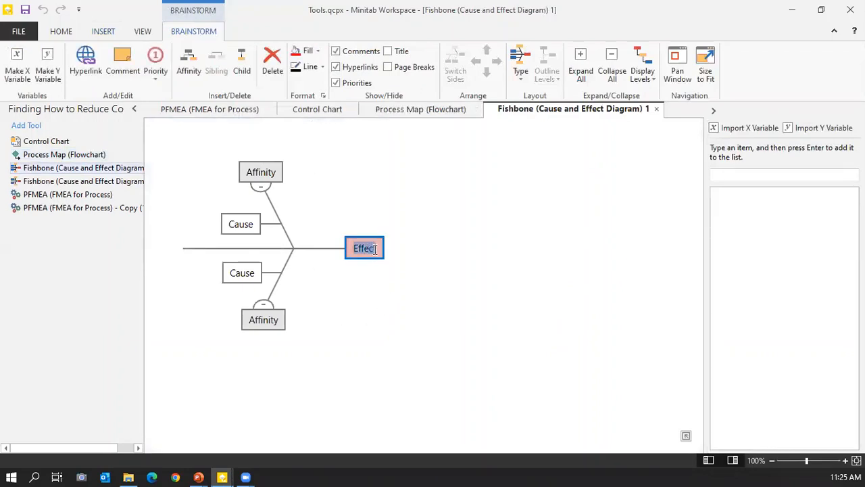
pyautogui.press('BackSpace')
pyautogui.write('Average ')
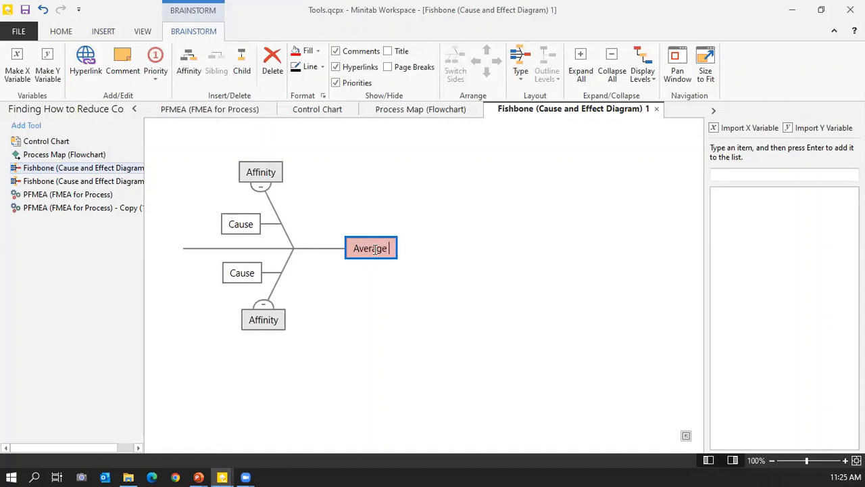
pyautogui.write('number ')
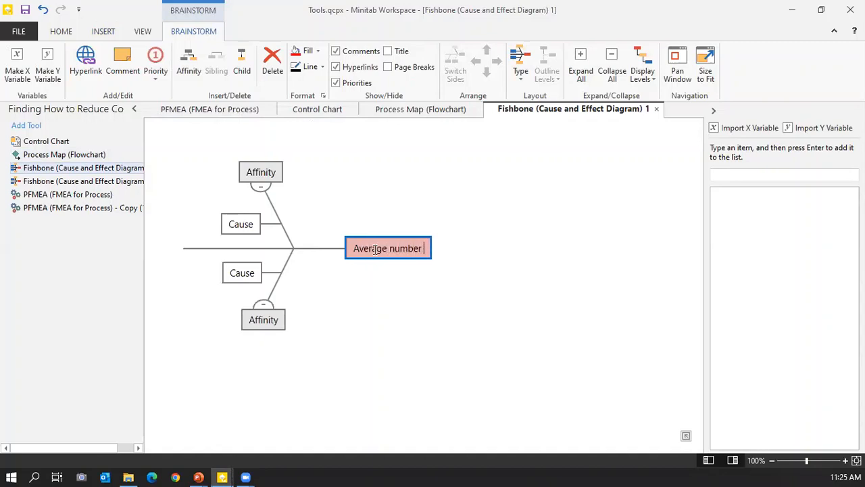
pyautogui.write('of cycle ')
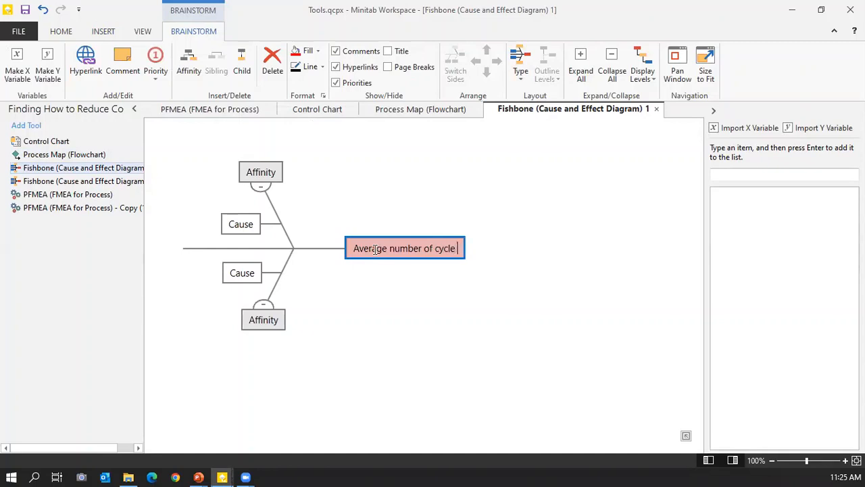
pyautogui.write('<100')
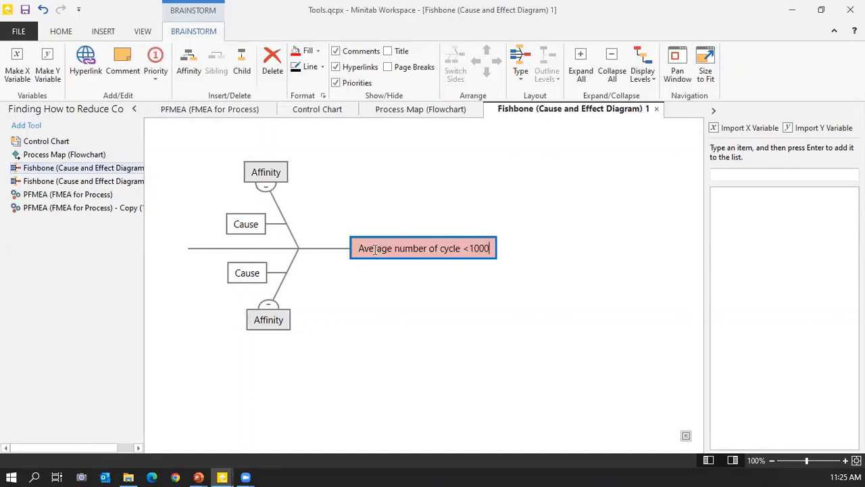
pyautogui.write('0')
pyautogui.click(673, 209)
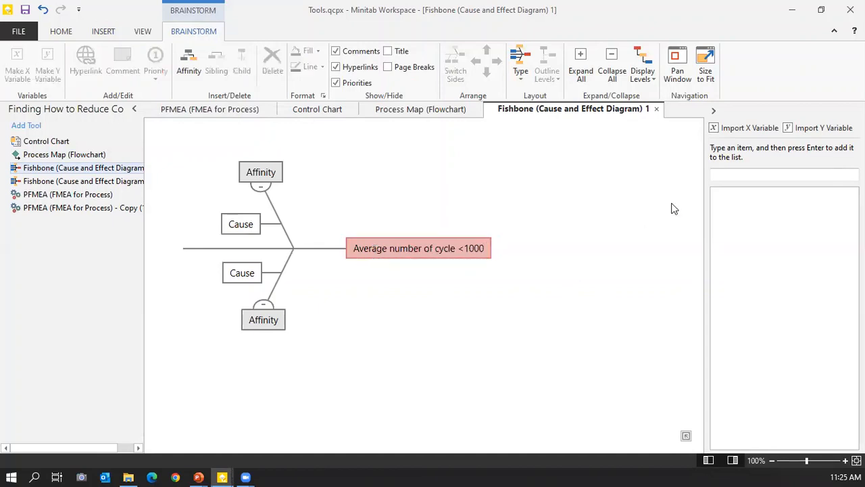
# Import all the process map's X variables into the fishbone's item list.
pyautogui.click(741, 132)
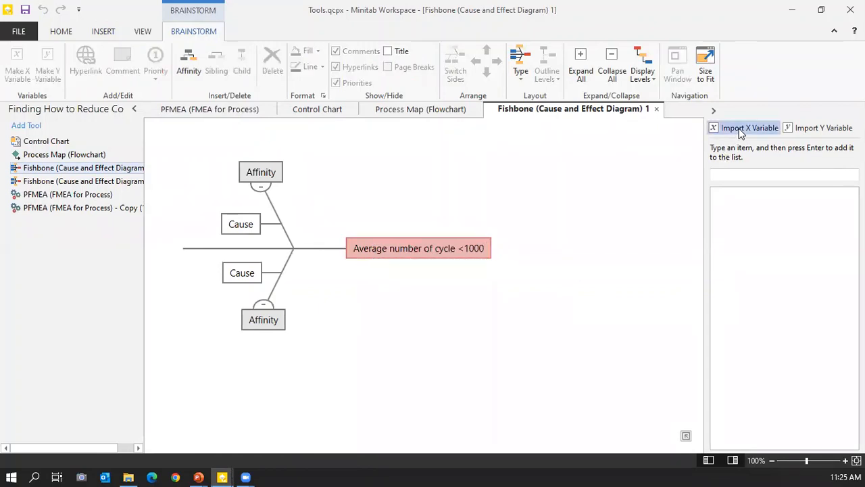
pyautogui.click(741, 133)
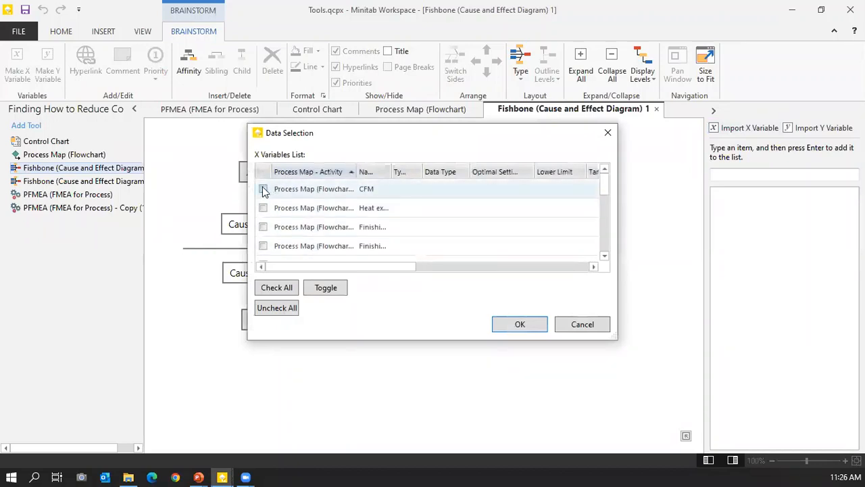
pyautogui.click(263, 190)
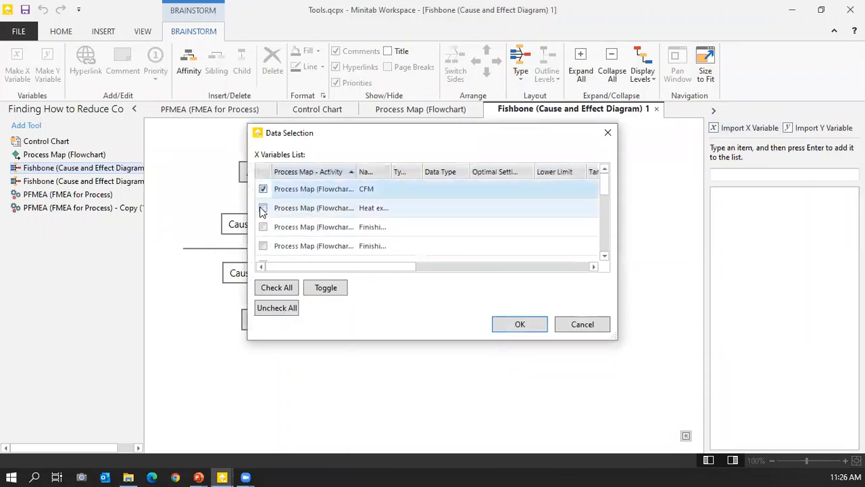
pyautogui.click(274, 288)
pyautogui.click(517, 325)
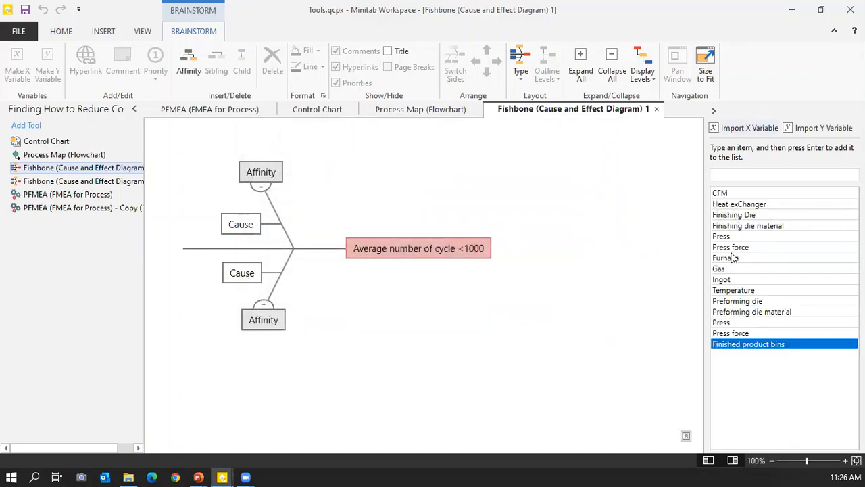
# Review the variables on the Process Map (Flowchart), then return to the new fishbone diagram.
pyautogui.click(64, 156)
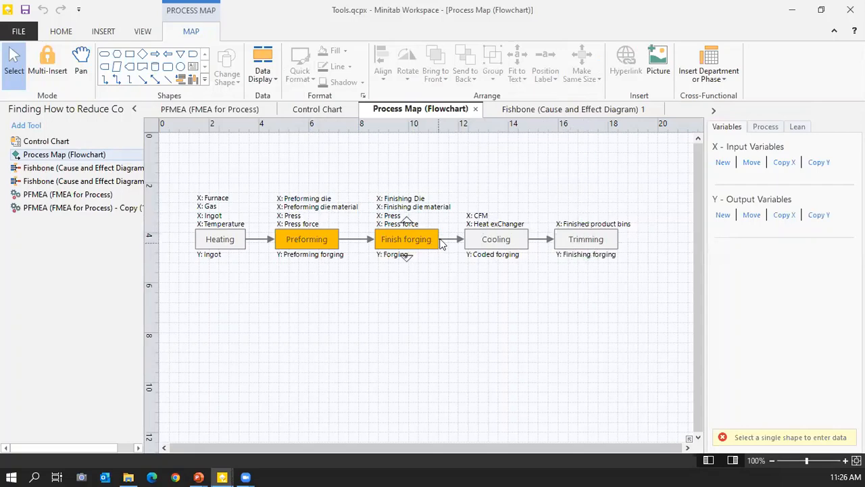
pyautogui.click(54, 181)
pyautogui.click(59, 169)
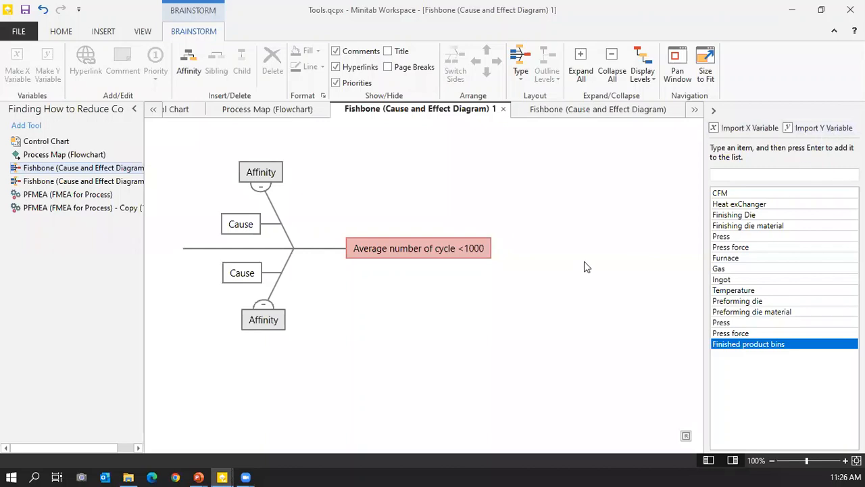
# Rename the upper cause as "Press" and attach the Preforming die variable to it as a sub-cause.
pyautogui.click(251, 224)
pyautogui.click(250, 223)
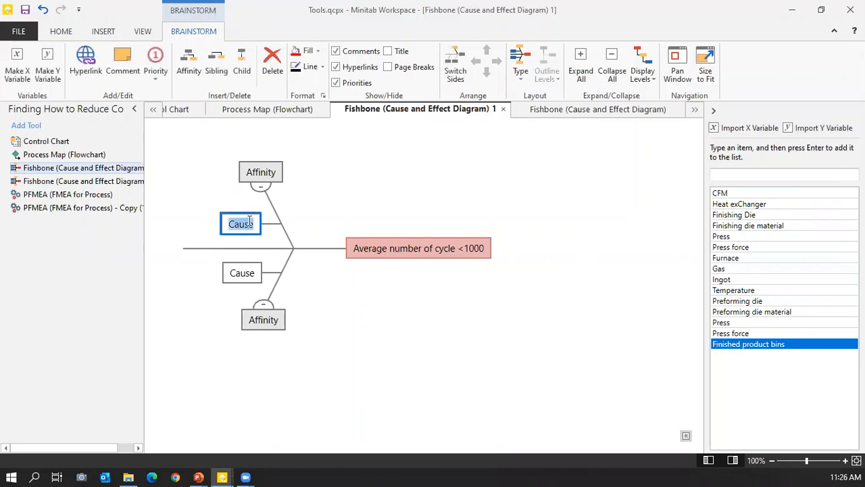
pyautogui.write('Pres')
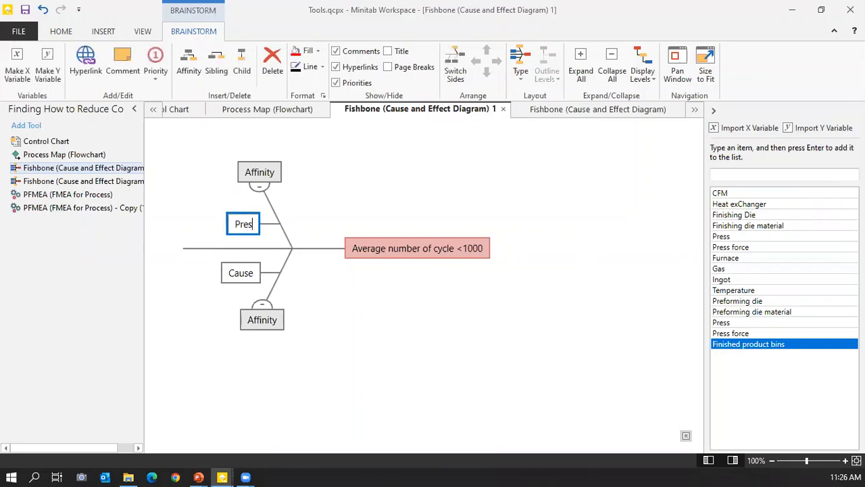
pyautogui.write('s')
pyautogui.press('Return')
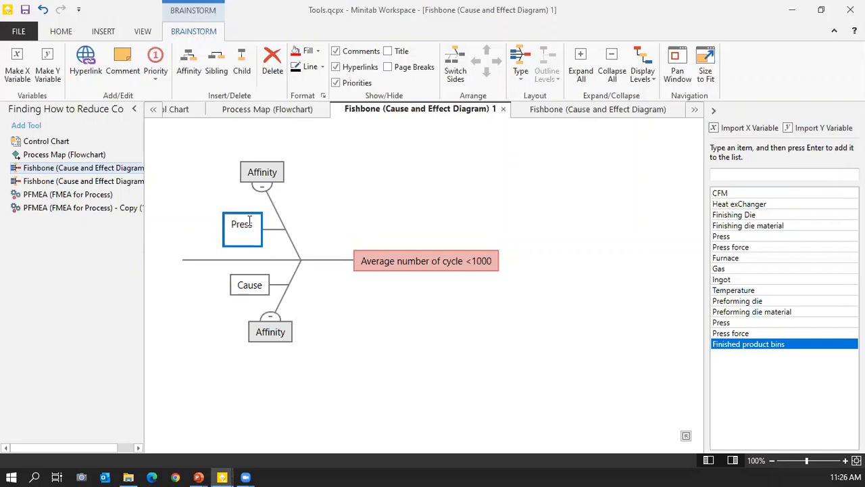
pyautogui.press('BackSpace')
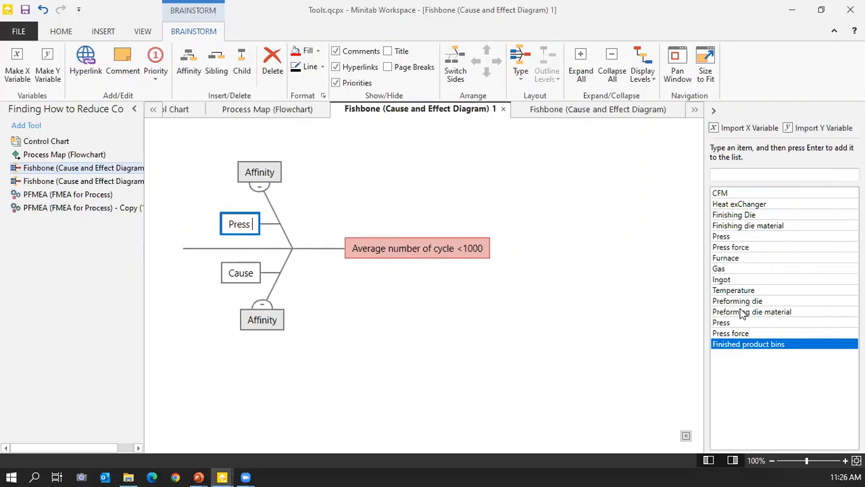
pyautogui.moveTo(740, 301); pyautogui.dragTo(271, 228)
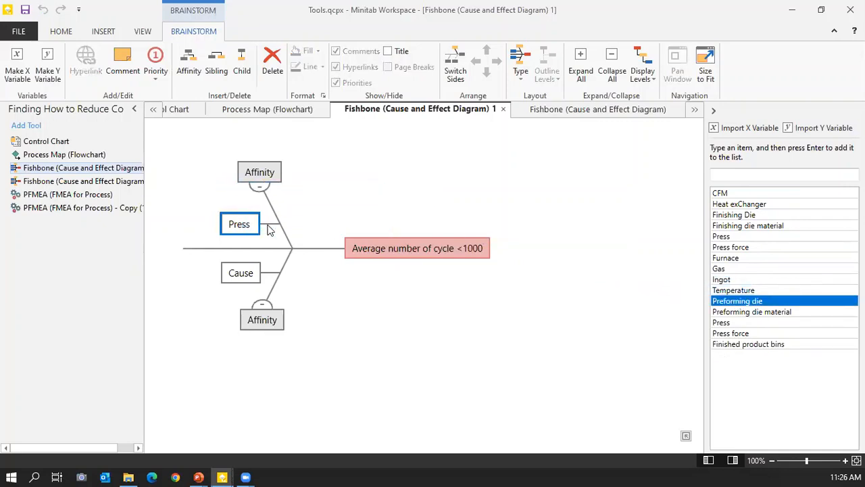
pyautogui.moveTo(744, 302); pyautogui.dragTo(248, 228)
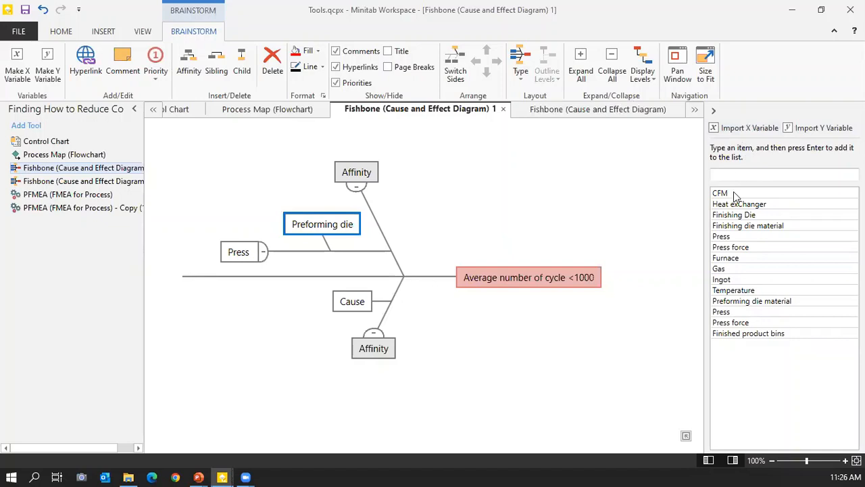
# Add the item "cleanliness" to the brainstorm list and place it as a cause on the lower Affinity branch.
pyautogui.click(736, 174)
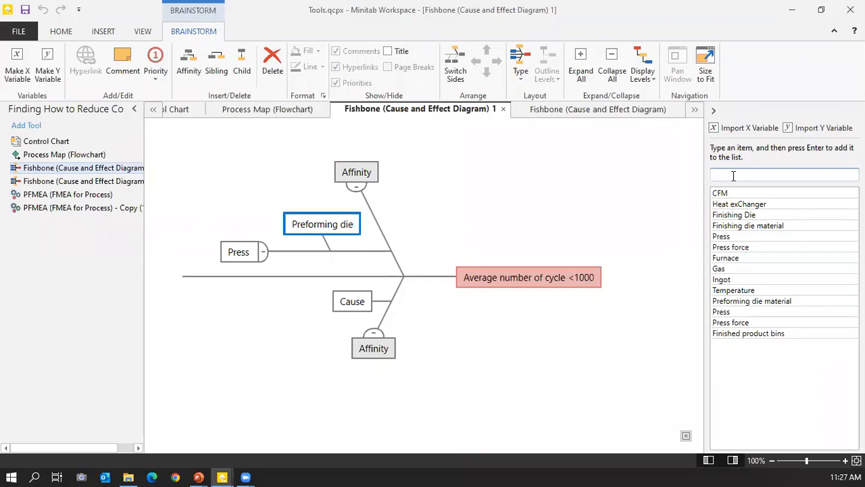
pyautogui.write('c')
pyautogui.write('leanliness')
pyautogui.press('Return')
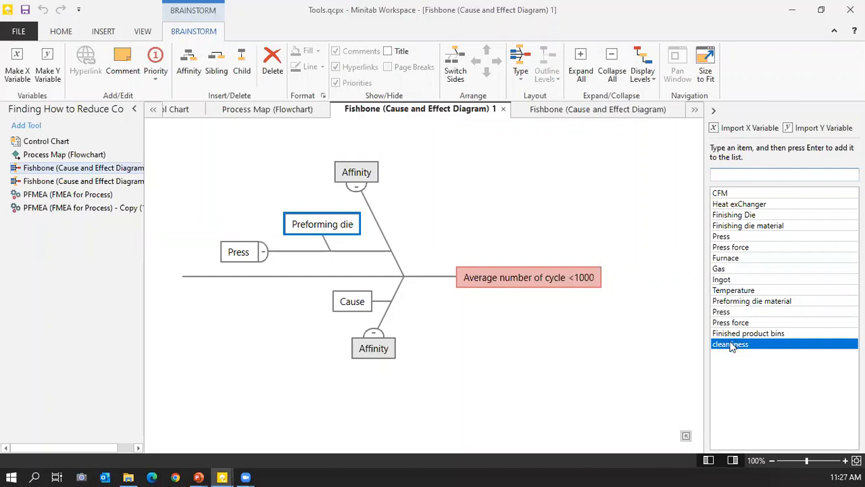
pyautogui.moveTo(733, 344); pyautogui.dragTo(379, 357)
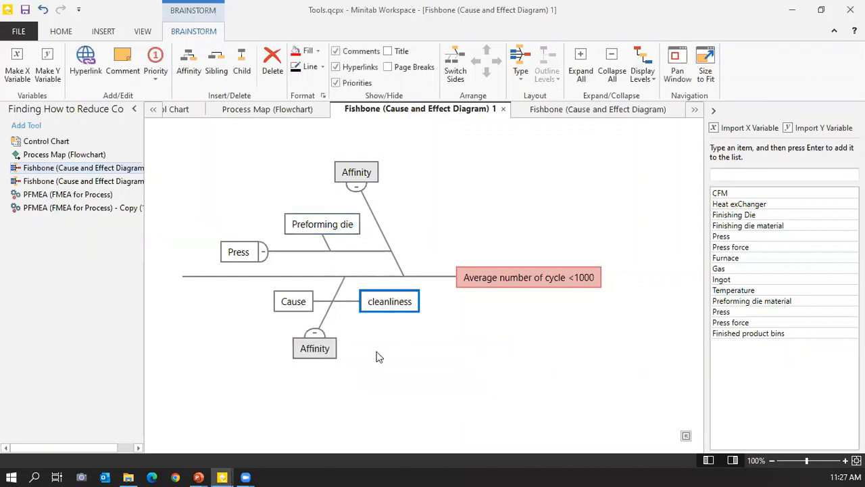
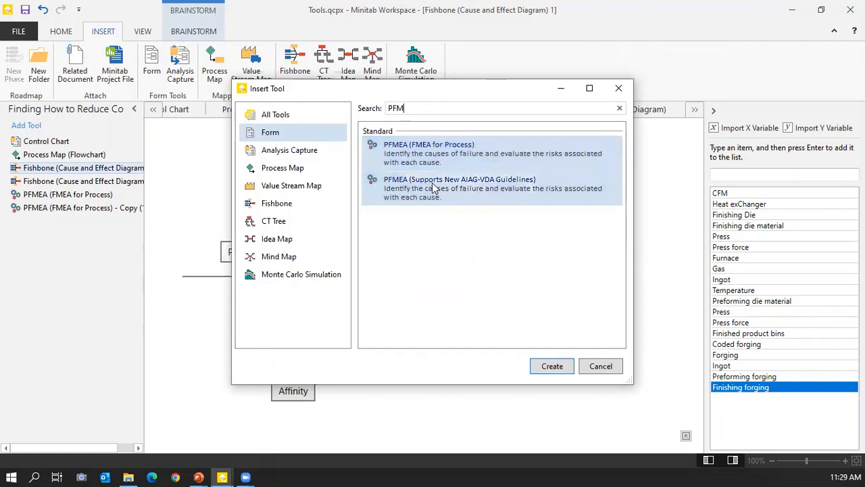
# Create a PFMEA (FMEA for Process) form and set its first step's activity to "Process Map (Flowchart) - Preforming".
pyautogui.click(430, 157)
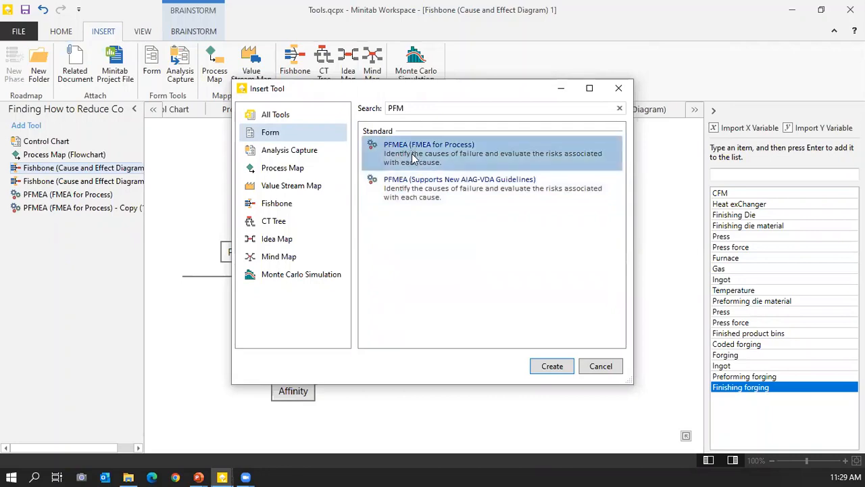
pyautogui.click(552, 366)
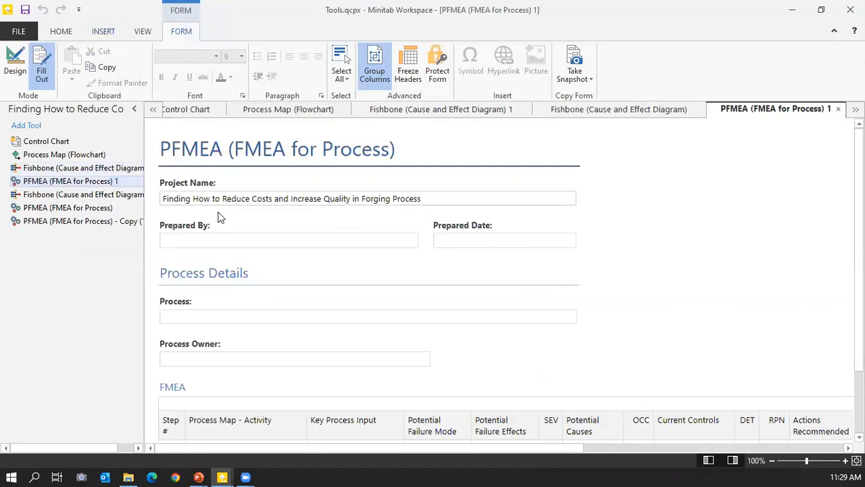
pyautogui.scroll(-1, 220, 217)
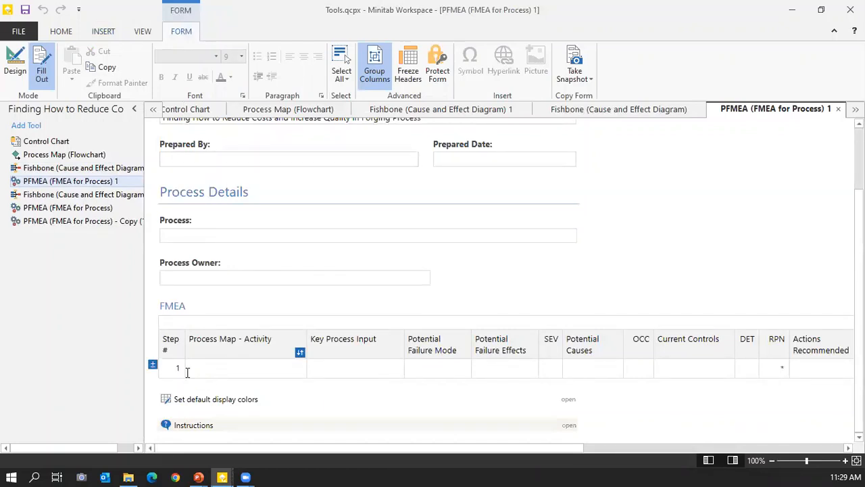
pyautogui.click(214, 369)
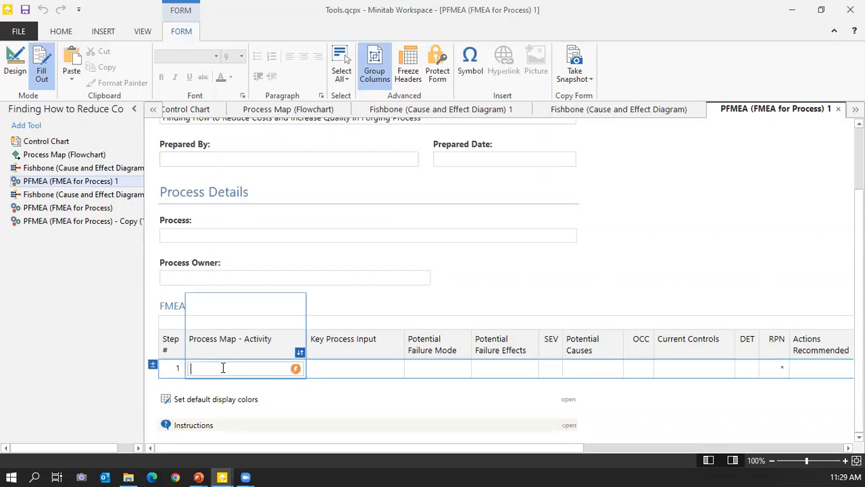
pyautogui.click(296, 369)
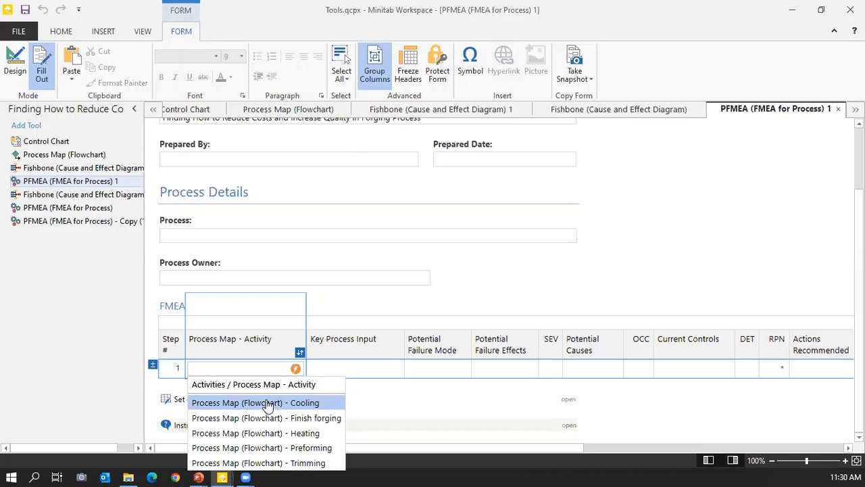
pyautogui.click(290, 447)
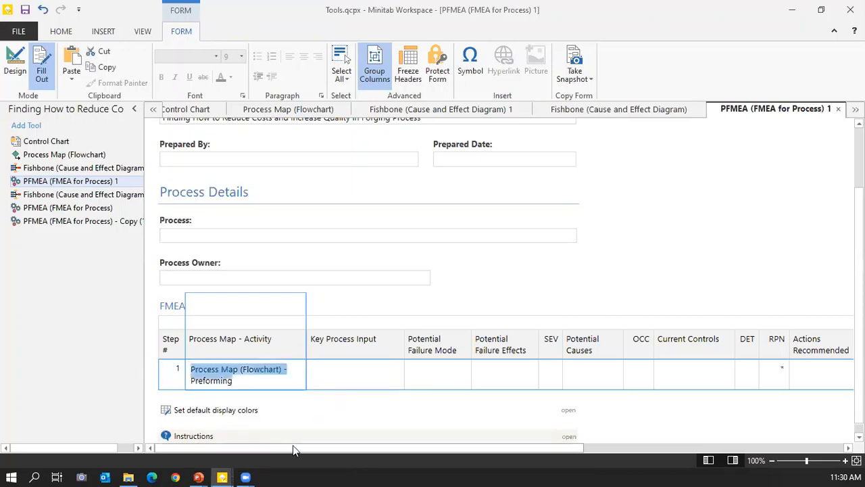
# Set the key process input of FMEA step 1 to the Press force variable.
pyautogui.click(357, 366)
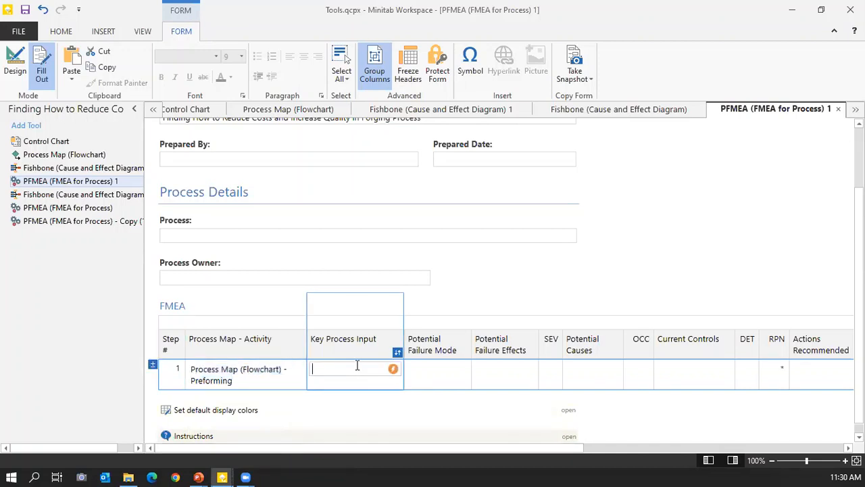
pyautogui.click(393, 370)
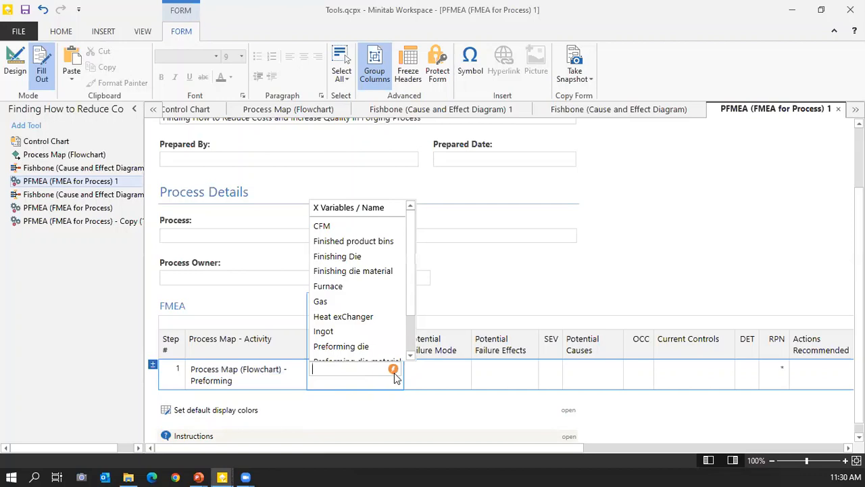
pyautogui.scroll(-2, 390, 332)
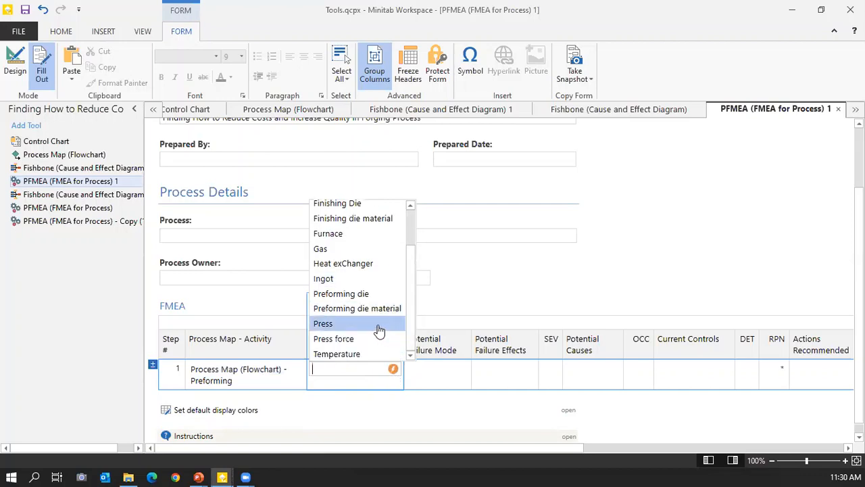
pyautogui.click(340, 339)
# Enter "Premature" as the potential failure mode and "Reduced" as the potential failure effect for FMEA step 1.
pyautogui.click(462, 368)
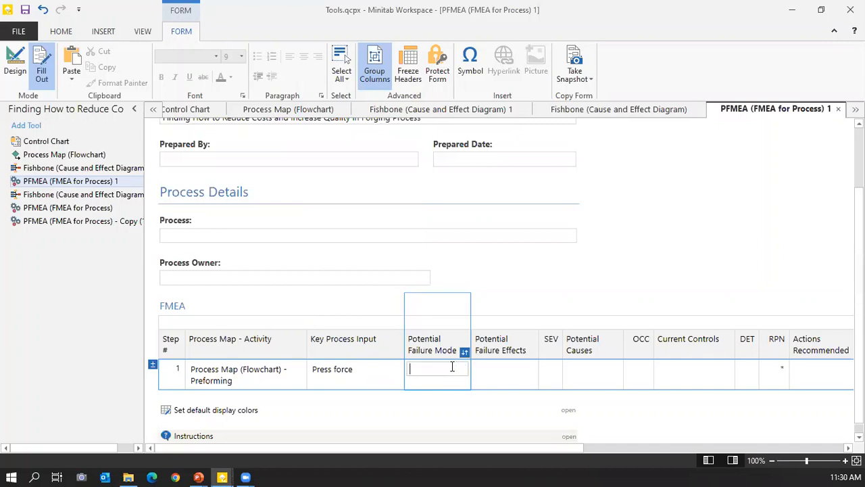
pyautogui.write('Premature')
pyautogui.click(508, 367)
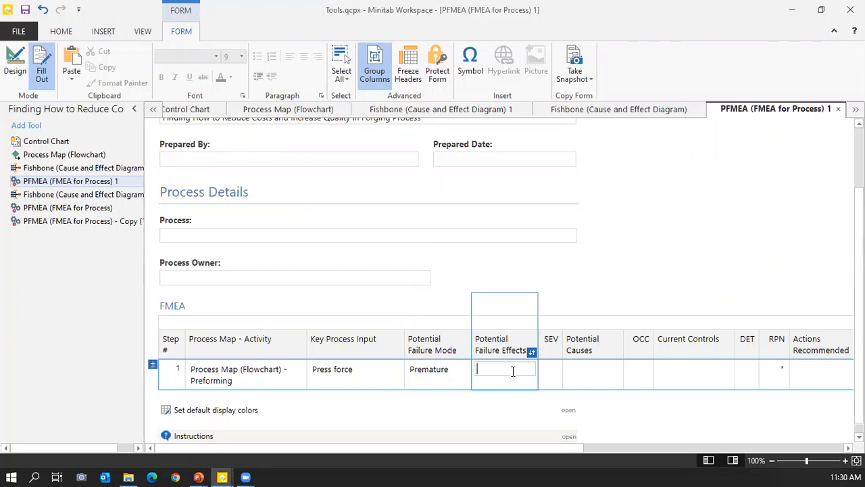
pyautogui.write('Reduced')
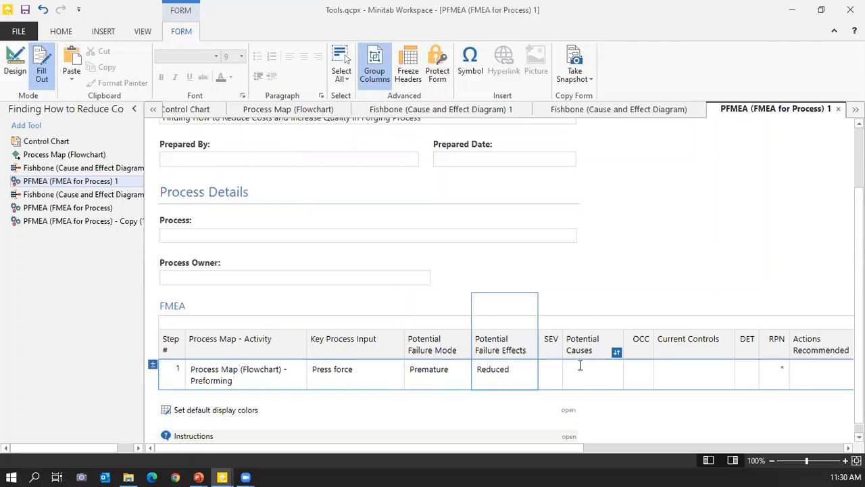
# Rate FMEA step 1 with SEV 7 and OCC 7, and enter "Incorrect" as its potential cause.
pyautogui.click(554, 368)
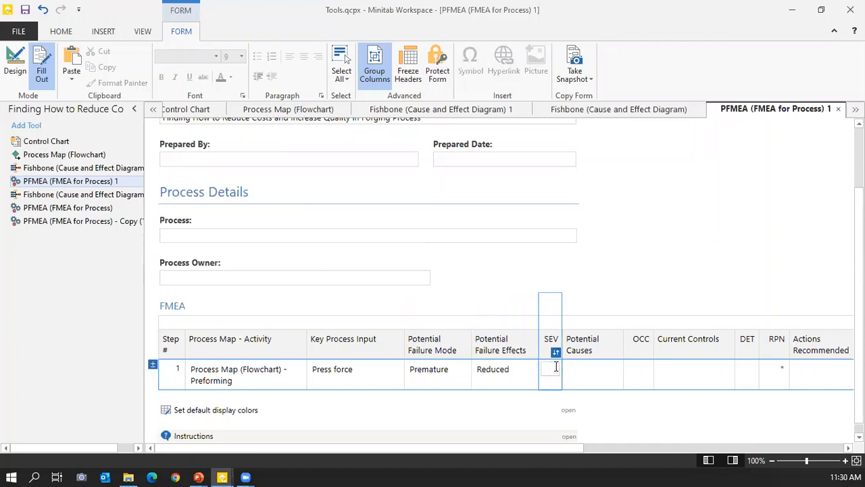
pyautogui.write('7')
pyautogui.click(590, 370)
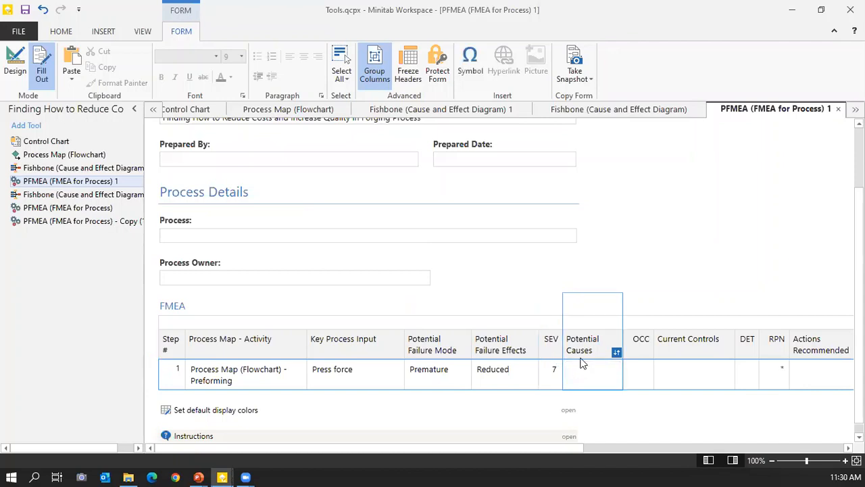
pyautogui.write('Incorrect')
pyautogui.click(640, 371)
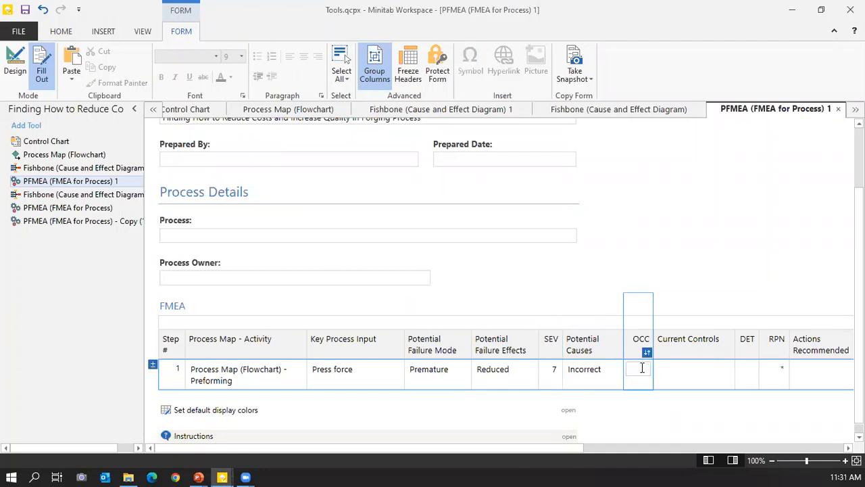
pyautogui.write('7')
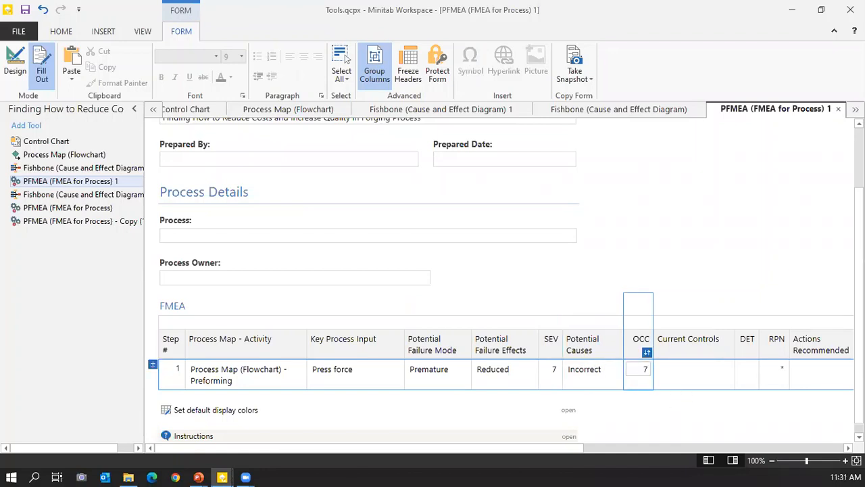
# Enter "Review" as the current control and a DET rating of 6 for FMEA step 1.
pyautogui.click(703, 368)
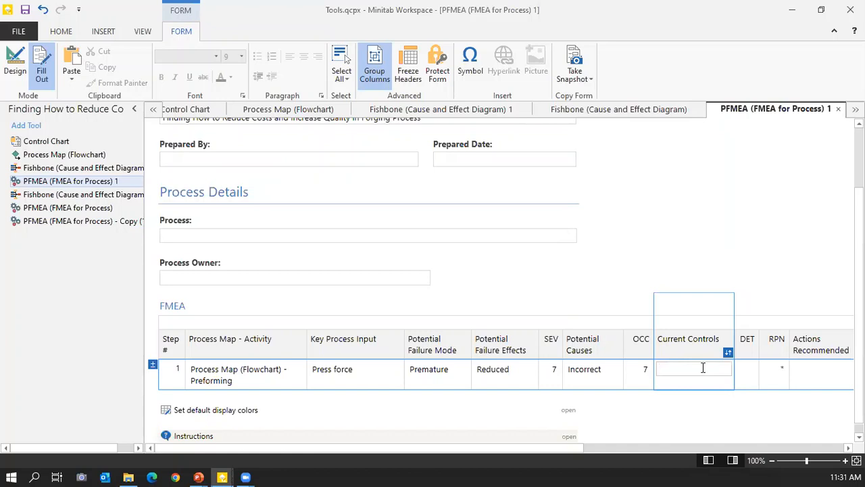
pyautogui.write('Reb')
pyautogui.press('BackSpace')
pyautogui.write('view')
pyautogui.click(749, 370)
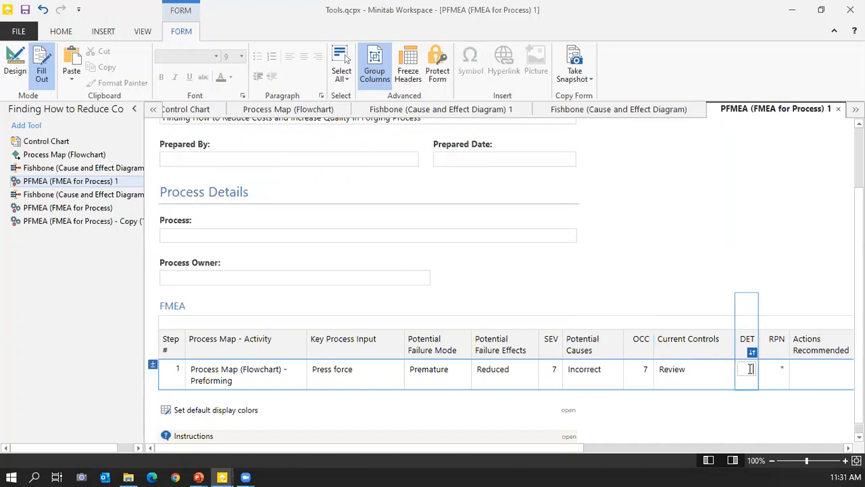
pyautogui.click(786, 372)
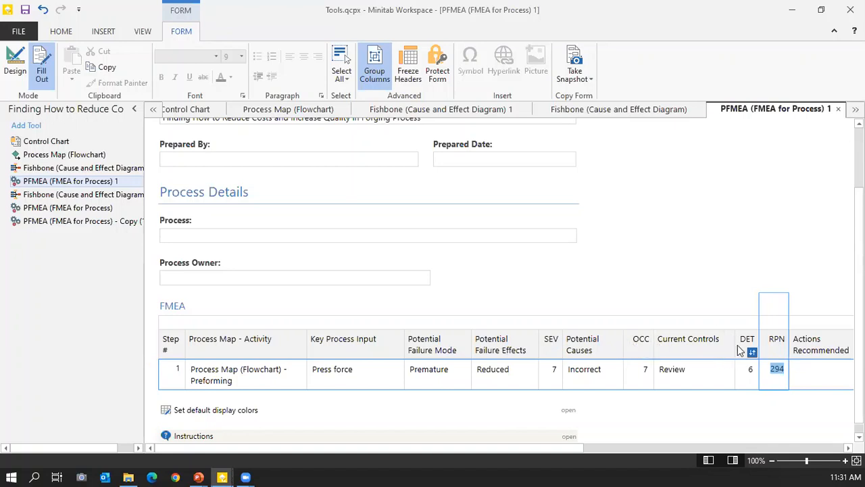
# Open the form's Instructions and read the FMEA column definitions, rating scales and RPN guidance, then return to the table.
pyautogui.scroll(-1, 741, 351)
pyautogui.click(572, 428)
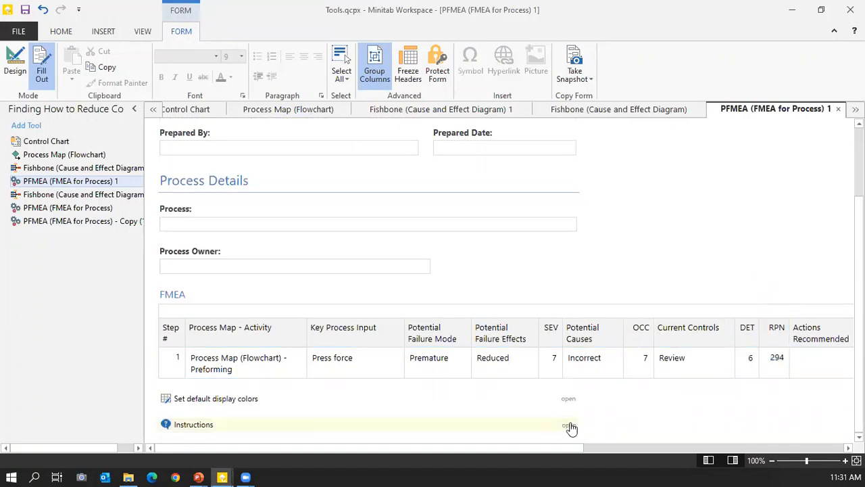
pyautogui.scroll(-4, 579, 415)
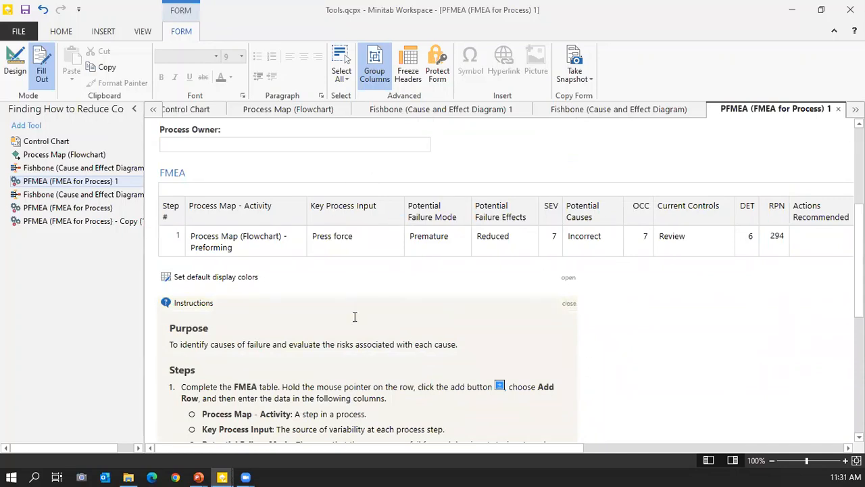
pyautogui.scroll(-2, 353, 315)
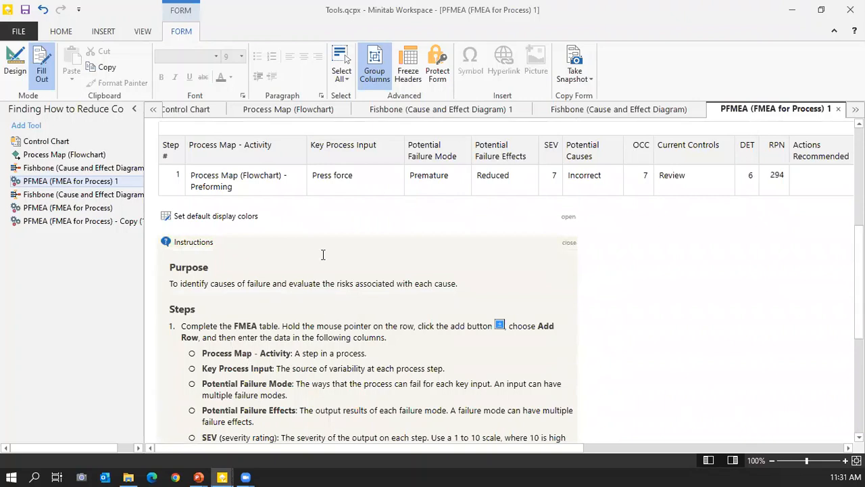
pyautogui.scroll(-2, 282, 217)
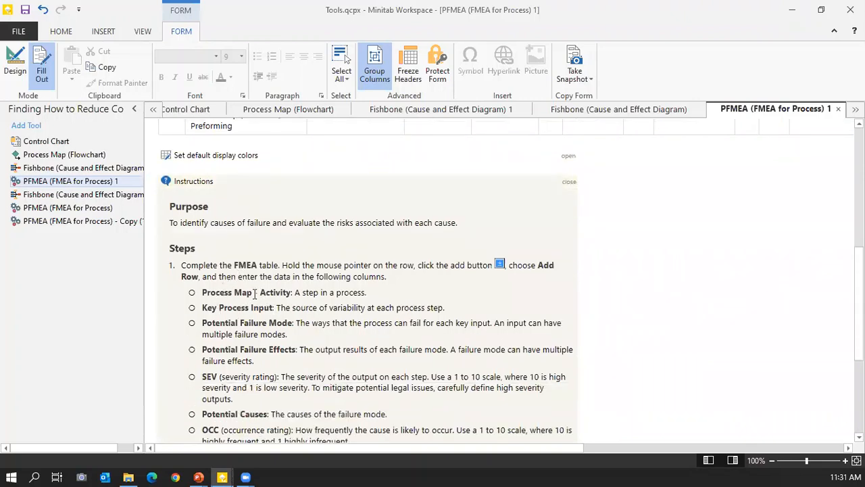
pyautogui.scroll(-2, 255, 295)
pyautogui.scroll(-1, 247, 291)
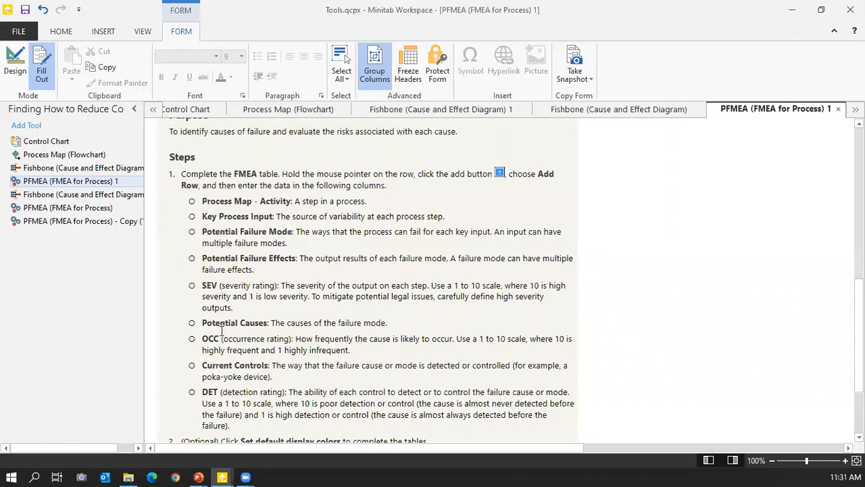
pyautogui.scroll(-1, 222, 330)
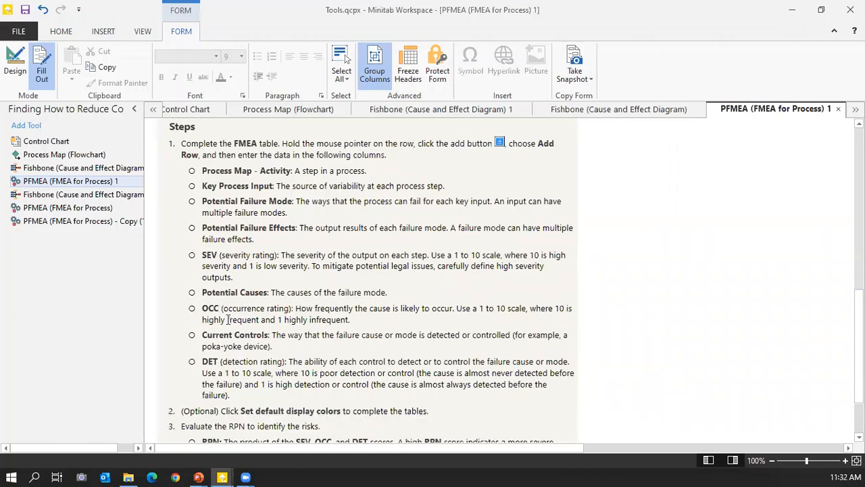
pyautogui.scroll(-1, 228, 319)
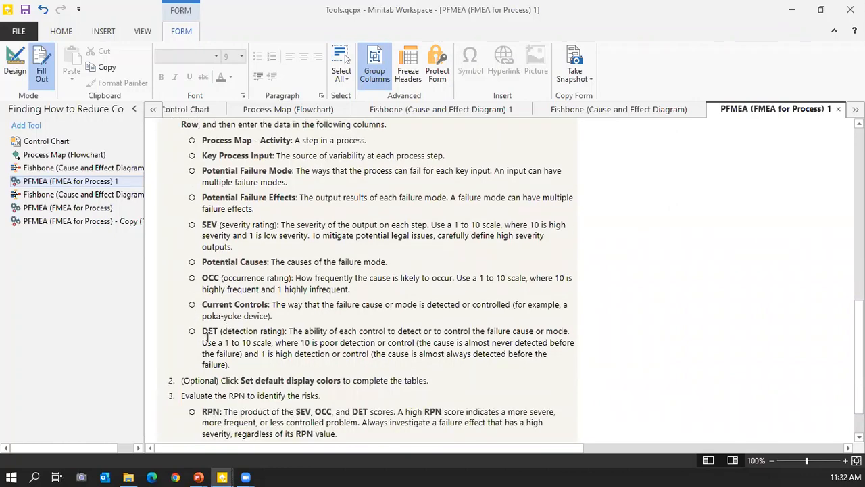
pyautogui.scroll(-2, 207, 337)
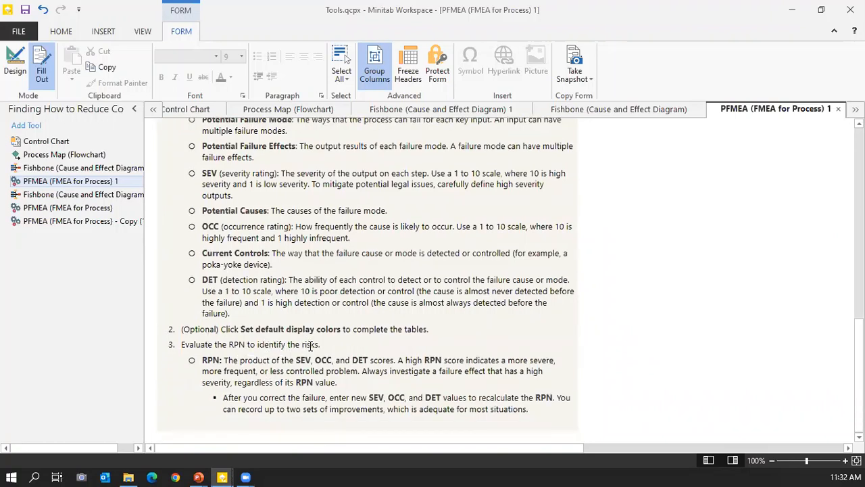
pyautogui.scroll(3, 311, 345)
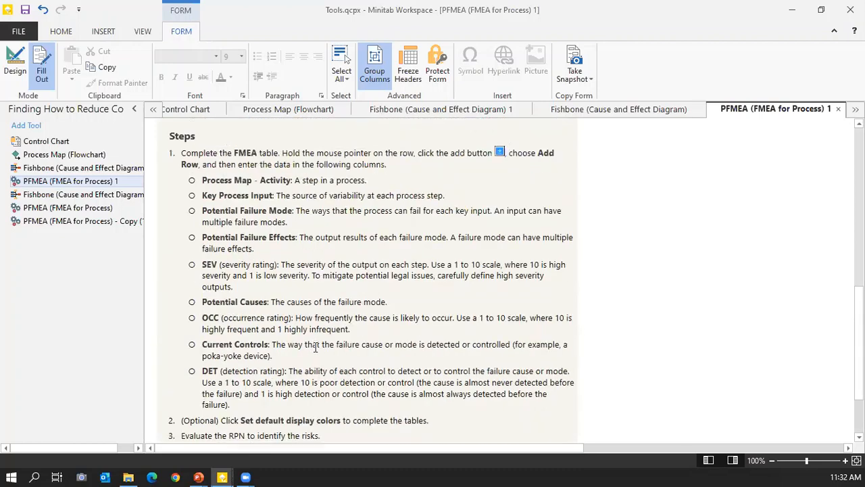
pyautogui.scroll(1, 315, 346)
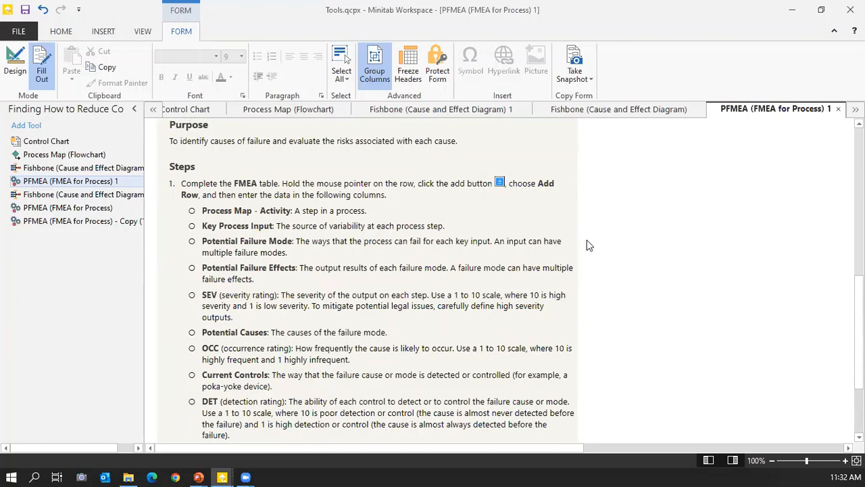
pyautogui.scroll(1, 587, 246)
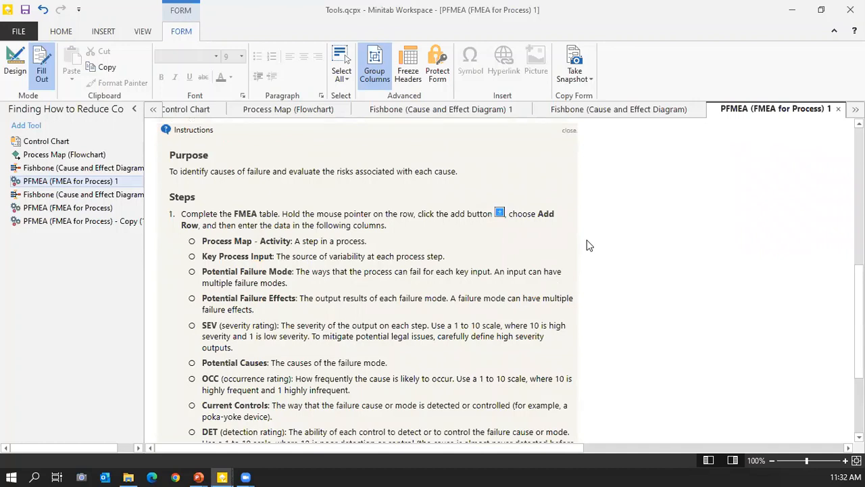
pyautogui.scroll(4, 587, 246)
pyautogui.scroll(1, 392, 236)
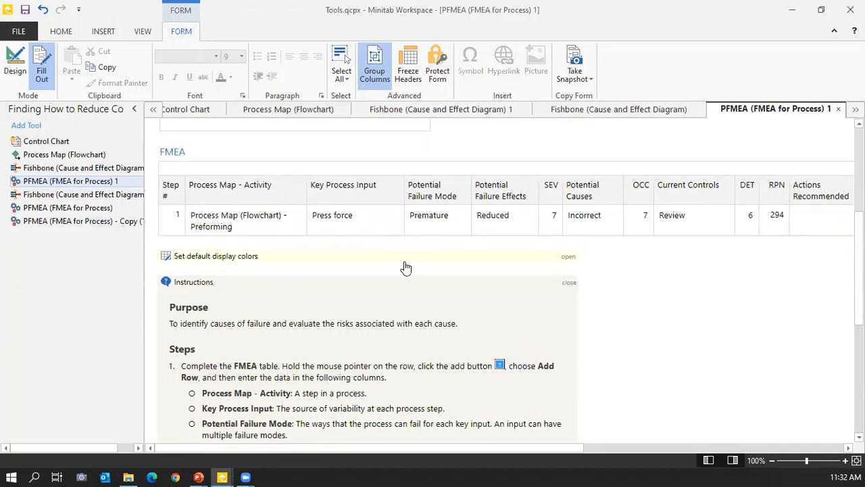
# Add five rows below step 1 in the FMEA table.
pyautogui.click(101, 32)
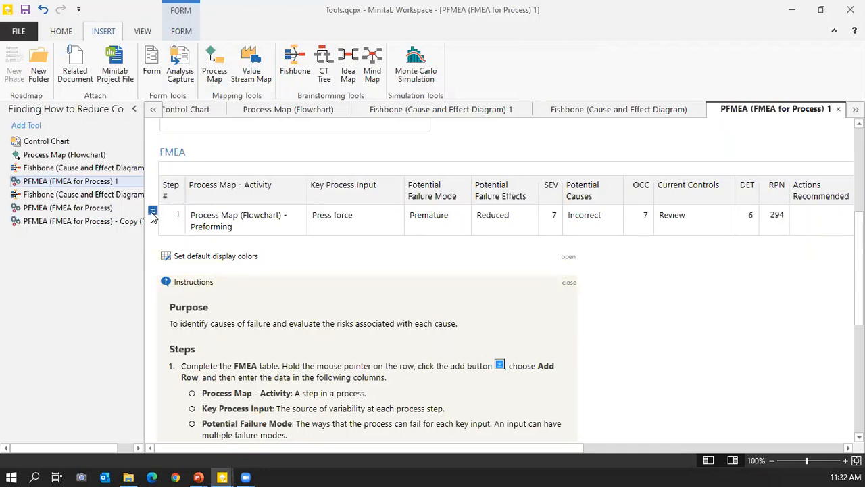
pyautogui.click(152, 210)
pyautogui.moveTo(176, 223)
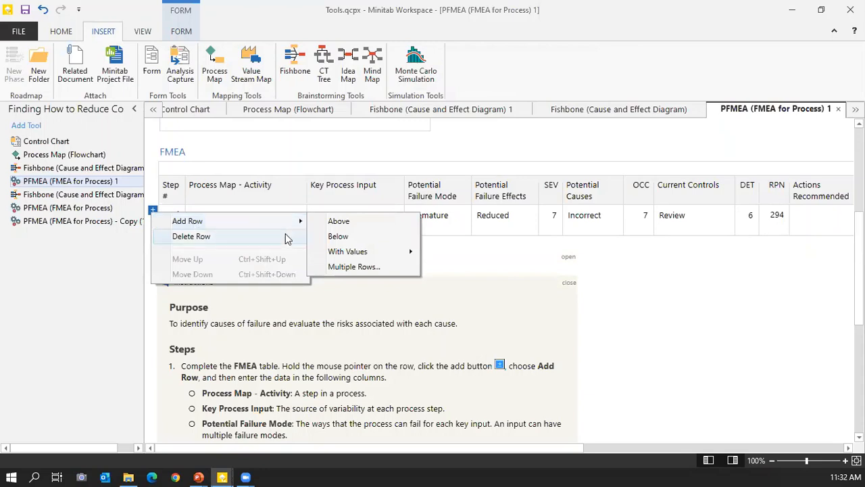
pyautogui.moveTo(385, 255)
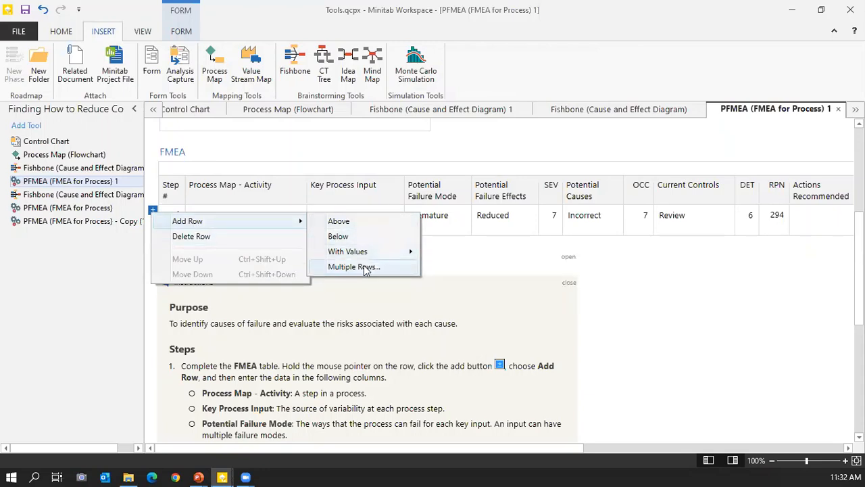
pyautogui.click(362, 270)
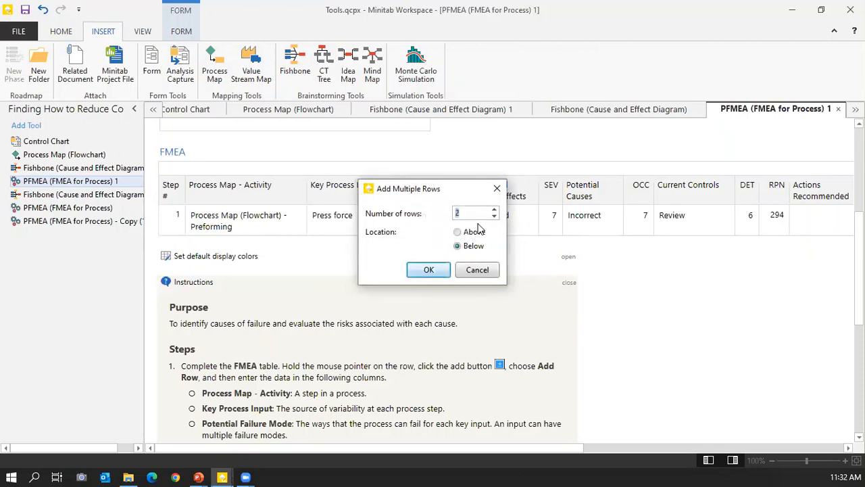
pyautogui.write('5')
pyautogui.click(429, 270)
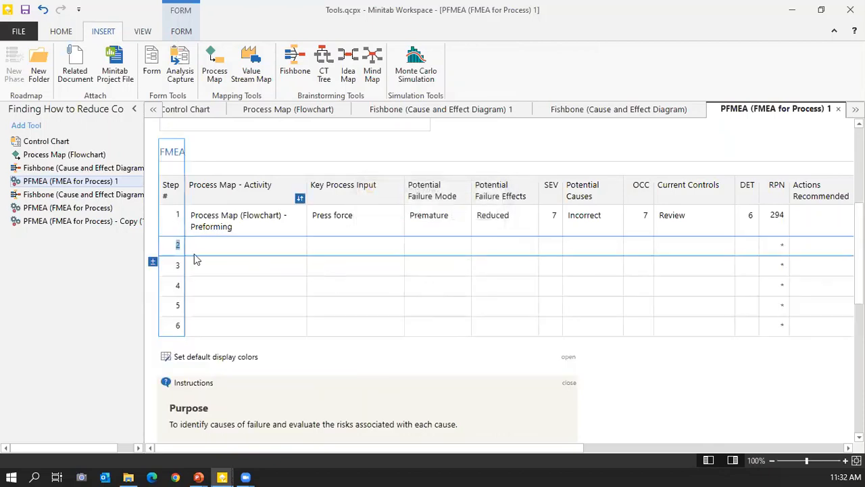
# Set FMEA step 2's activity to "Process Map (Flowchart) - Finish forging" and its key process input to Furnace.
pyautogui.click(297, 247)
pyautogui.click(296, 247)
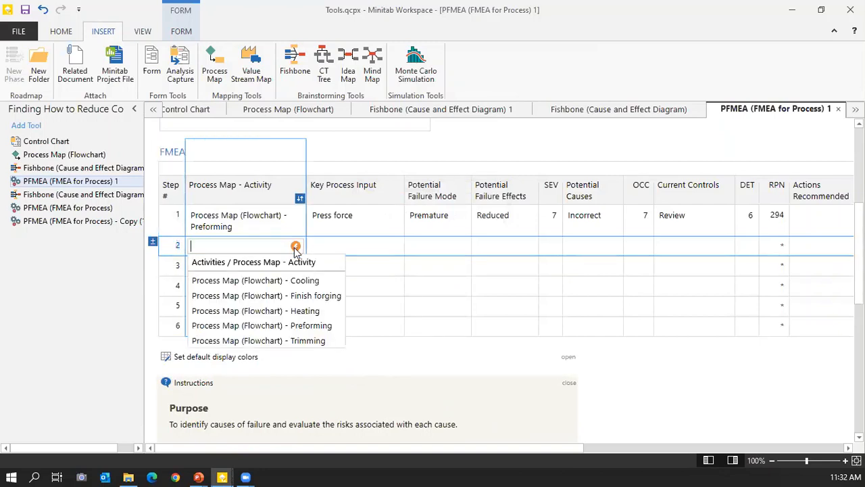
pyautogui.click(279, 293)
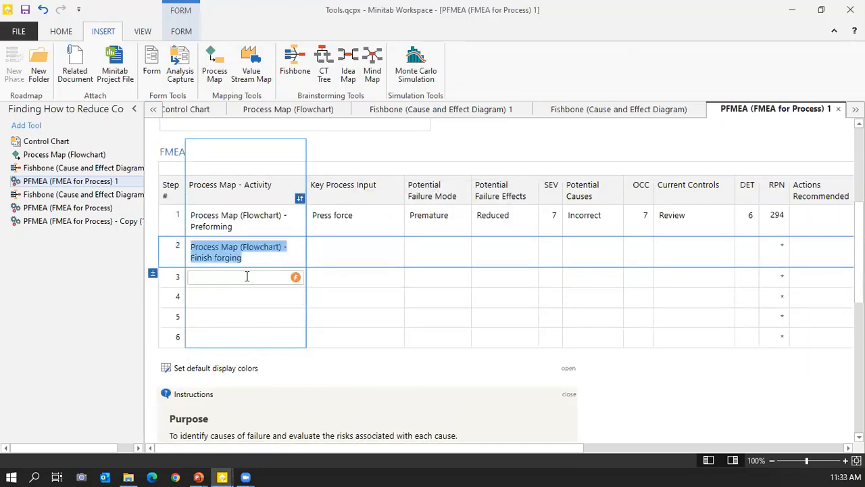
pyautogui.click(338, 247)
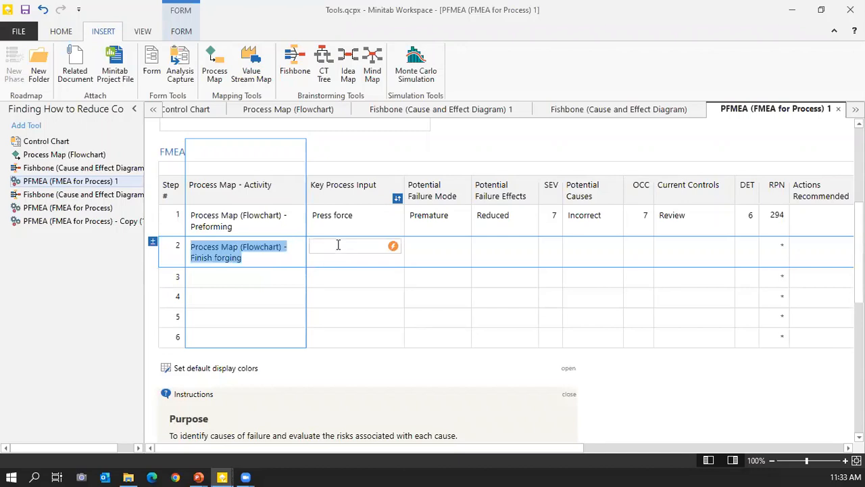
pyautogui.click(393, 247)
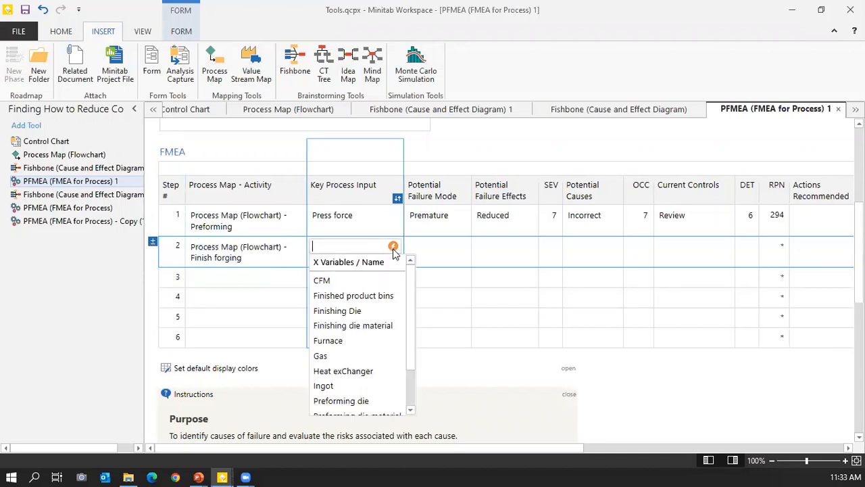
pyautogui.click(368, 341)
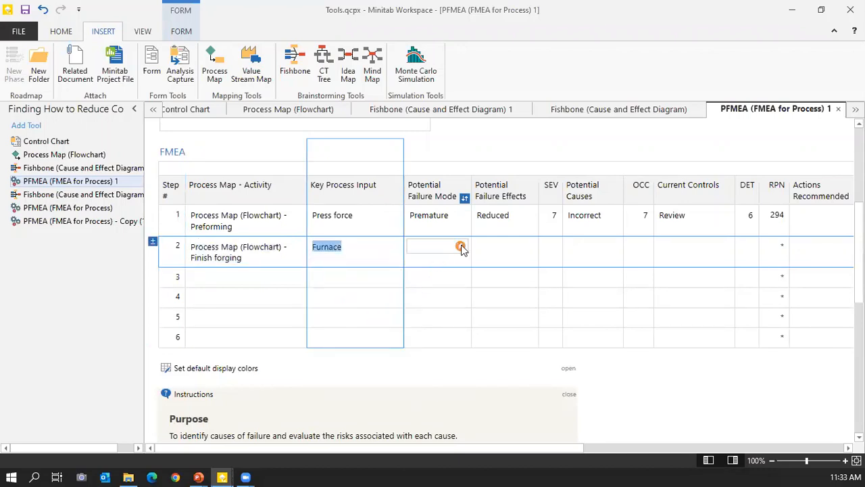
# Set FMEA step 2's potential failure mode to the existing entry "Premature".
pyautogui.click(460, 248)
pyautogui.click(444, 282)
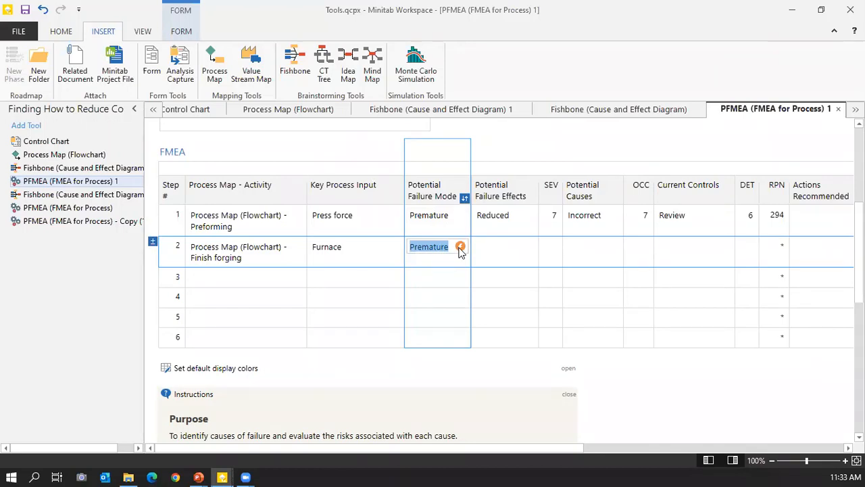
# Open the PFMEA (FMEA for Process) - Copy (1) form and examine its completed FMEA table from the first step through the Revised Metrics columns.
pyautogui.click(52, 222)
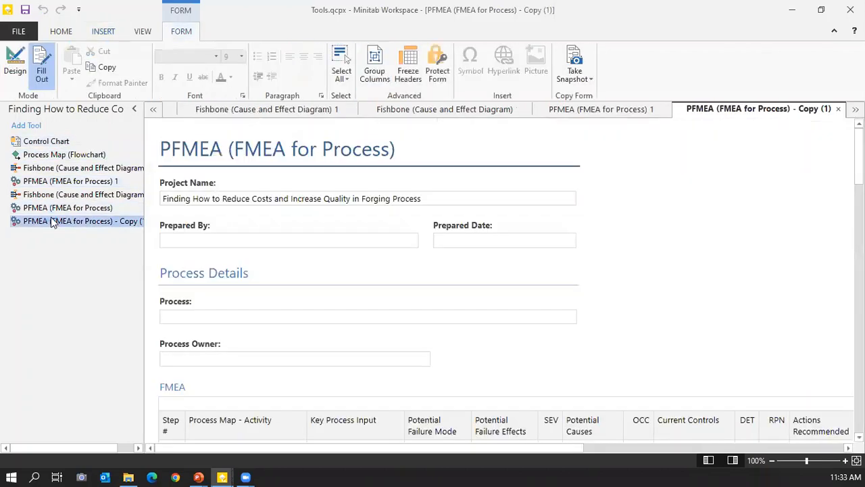
pyautogui.scroll(-3, 635, 188)
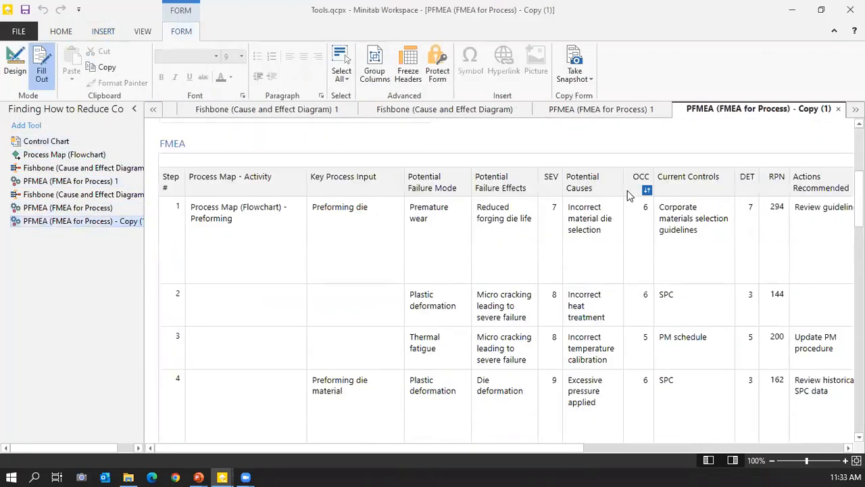
pyautogui.scroll(-10, 196, 248)
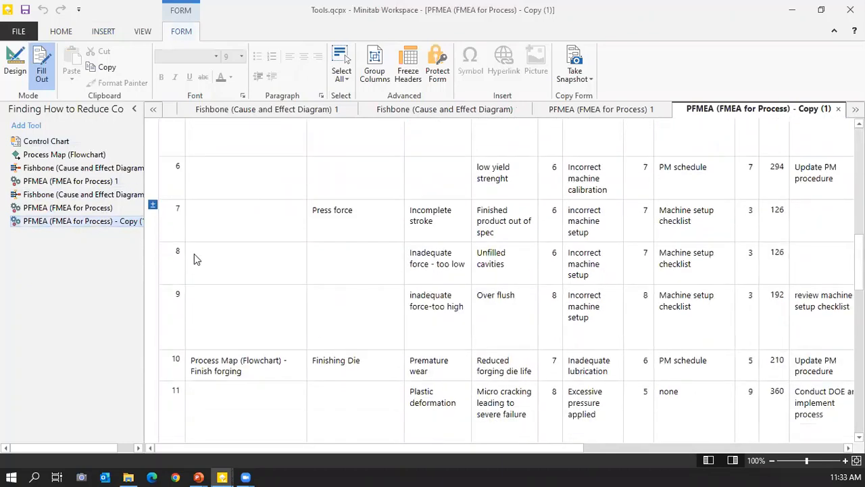
pyautogui.scroll(-1, 200, 343)
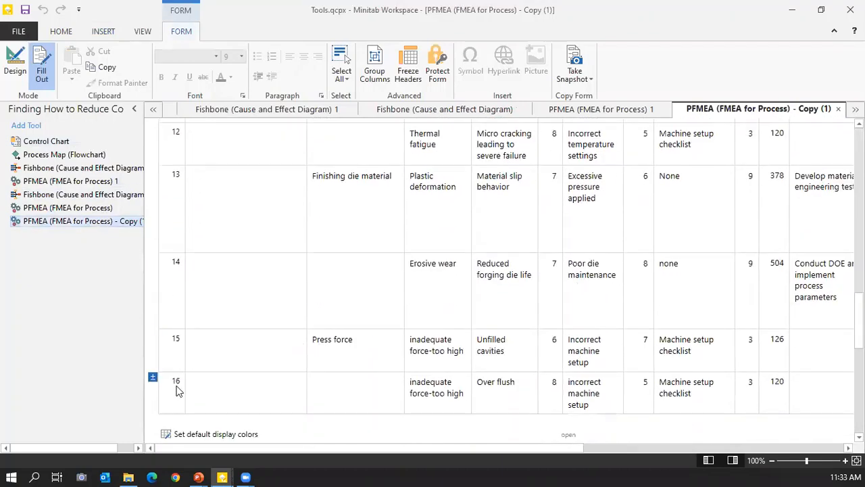
pyautogui.scroll(12, 194, 265)
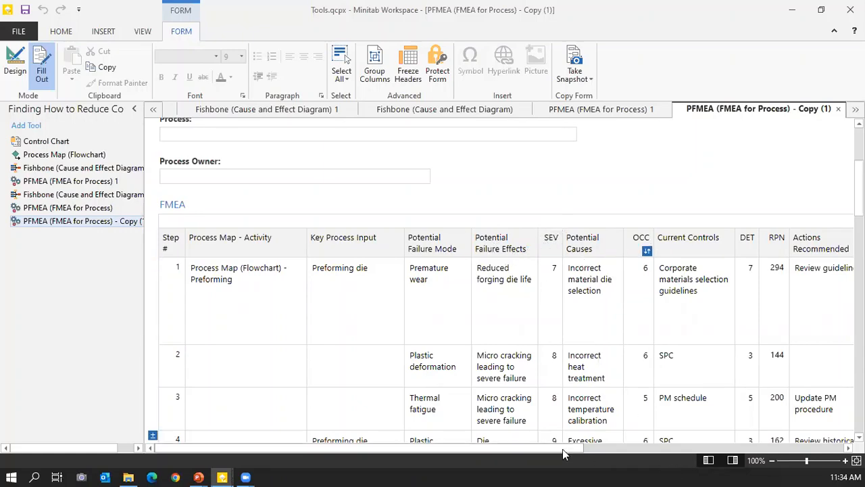
pyautogui.moveTo(563, 448); pyautogui.dragTo(723, 447)
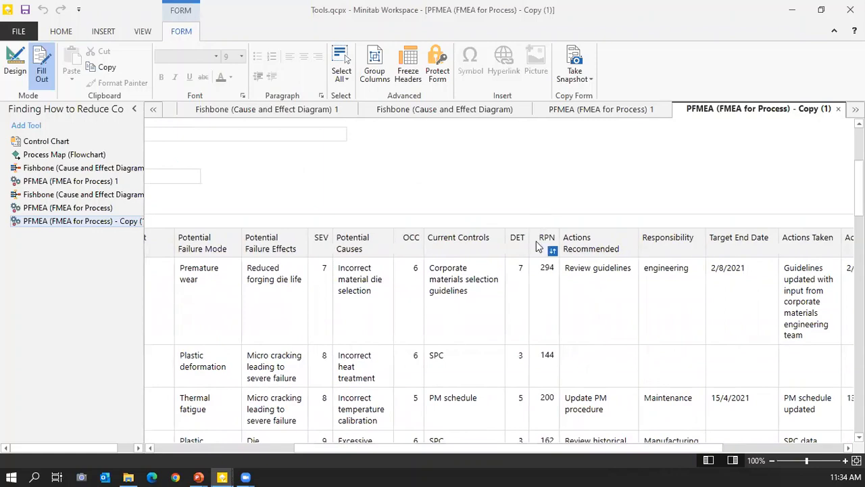
pyautogui.moveTo(588, 448); pyautogui.dragTo(732, 443)
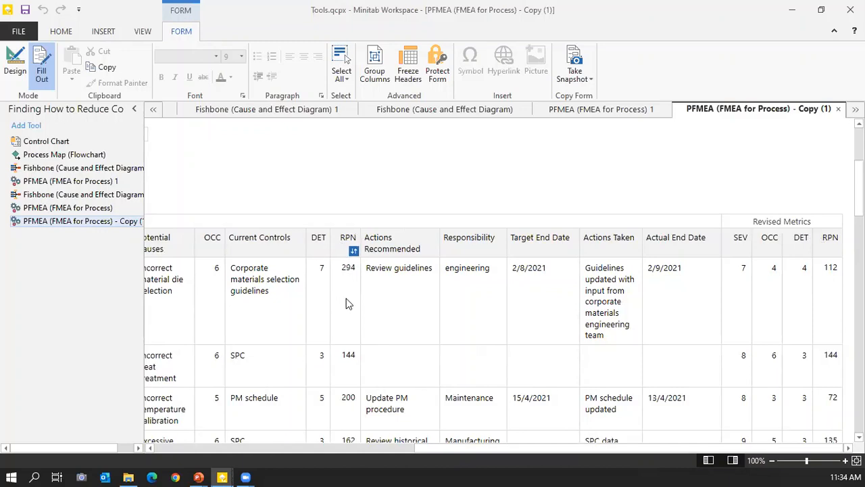
# Review the Control Chart, Process Map and both Fishbone diagrams, and return to the first columns of the completed PFMEA copy.
pyautogui.click(41, 143)
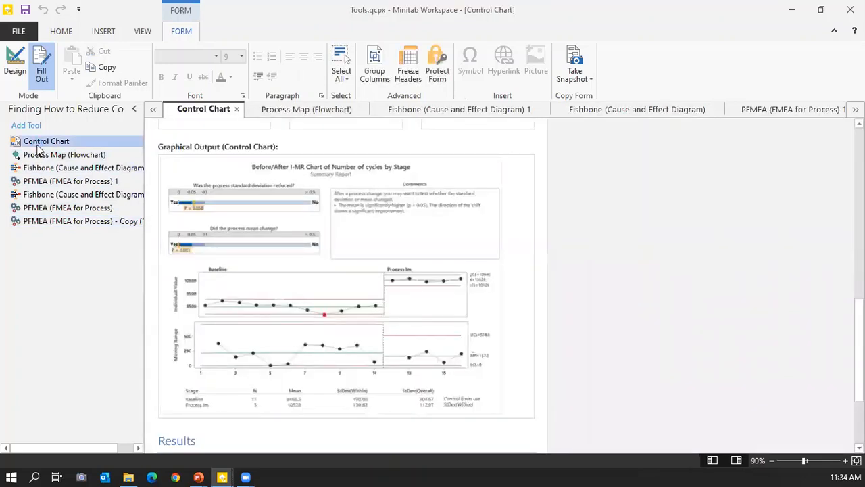
pyautogui.scroll(2, 295, 224)
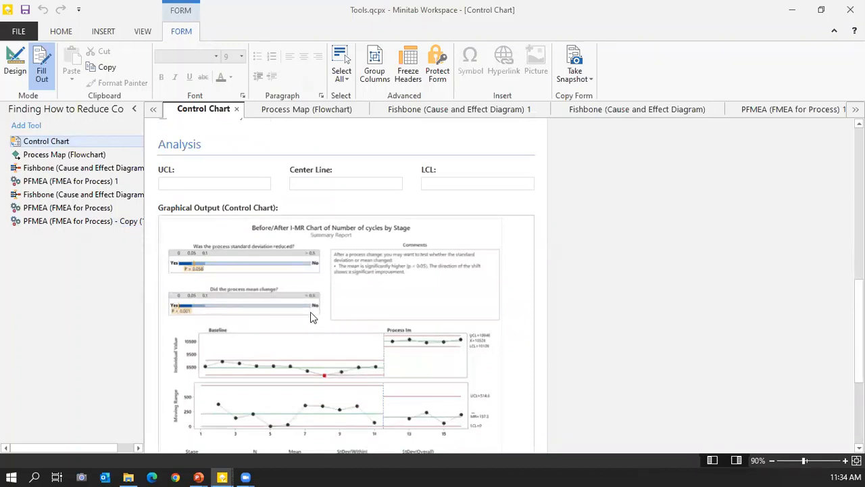
pyautogui.click(87, 154)
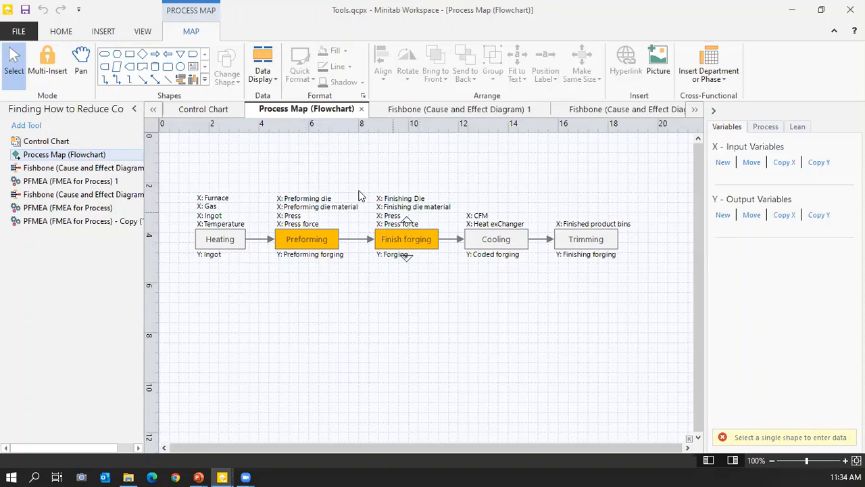
pyautogui.moveTo(308, 219)
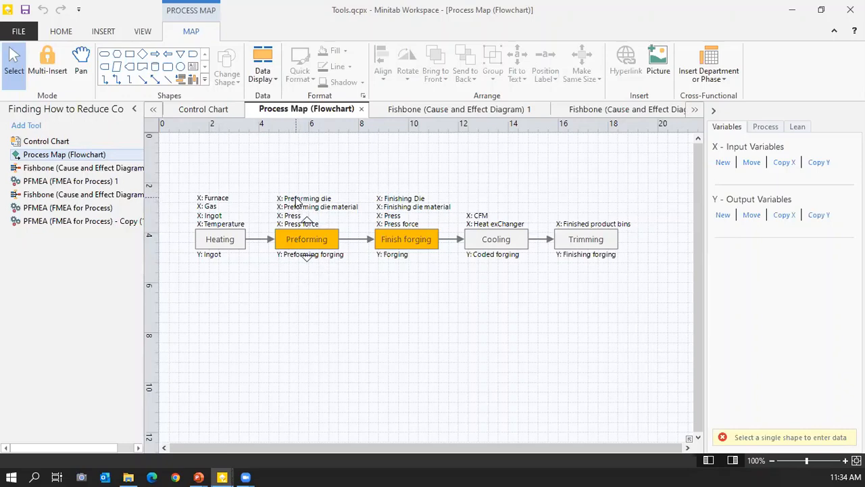
pyautogui.click(75, 169)
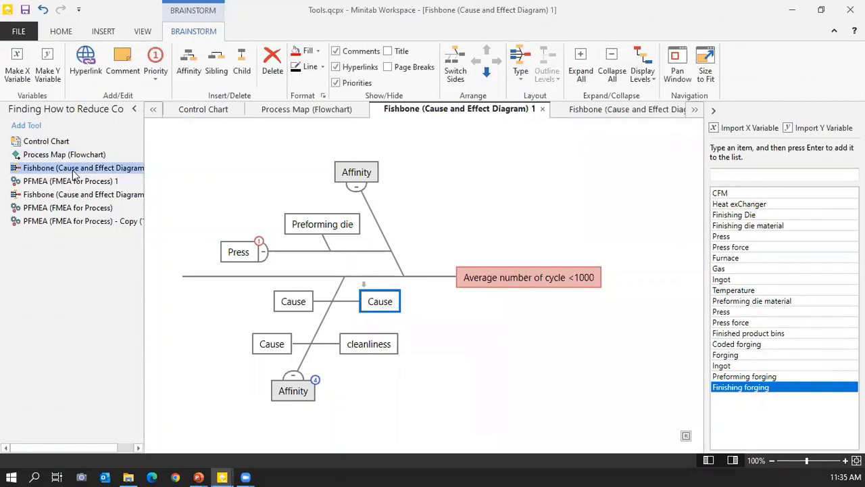
pyautogui.click(78, 195)
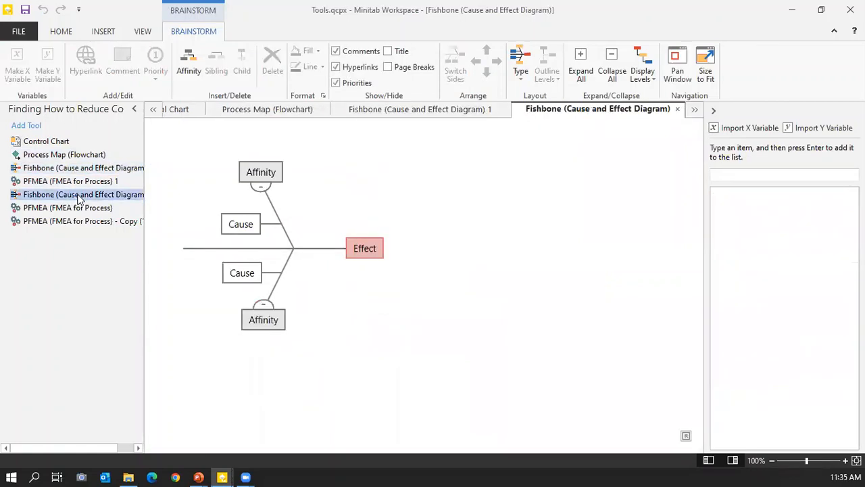
pyautogui.click(74, 167)
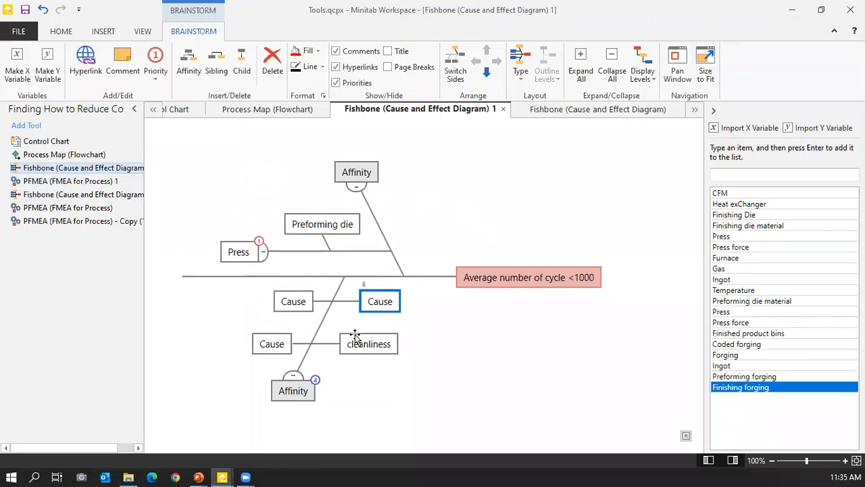
pyautogui.click(60, 221)
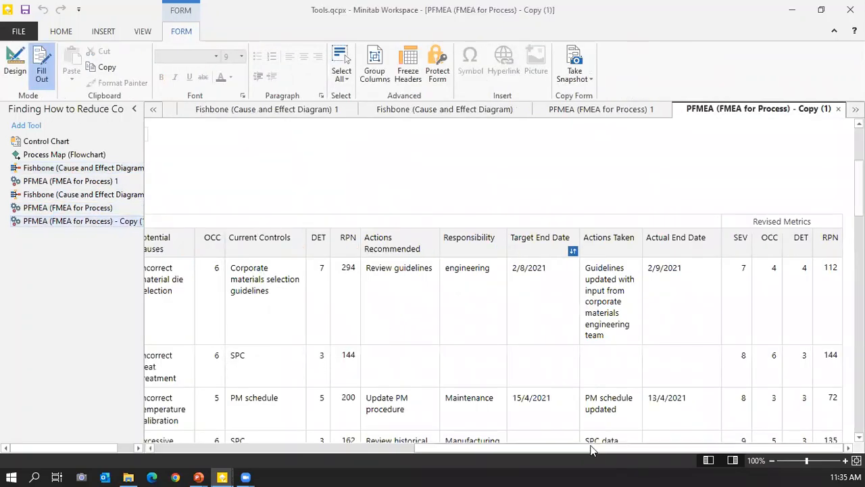
pyautogui.moveTo(592, 449); pyautogui.dragTo(300, 453)
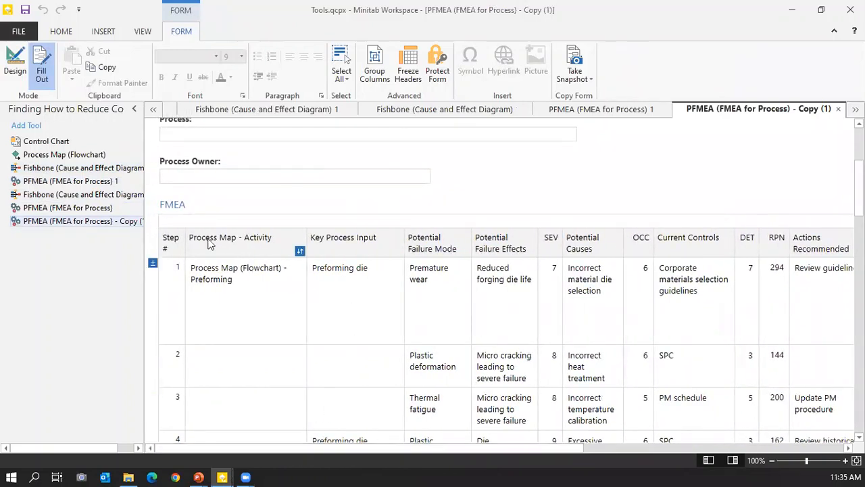
# Insert a C&E Matrix (X-Y Matrix) form into the project, finding it with the search "C&E".
pyautogui.click(106, 33)
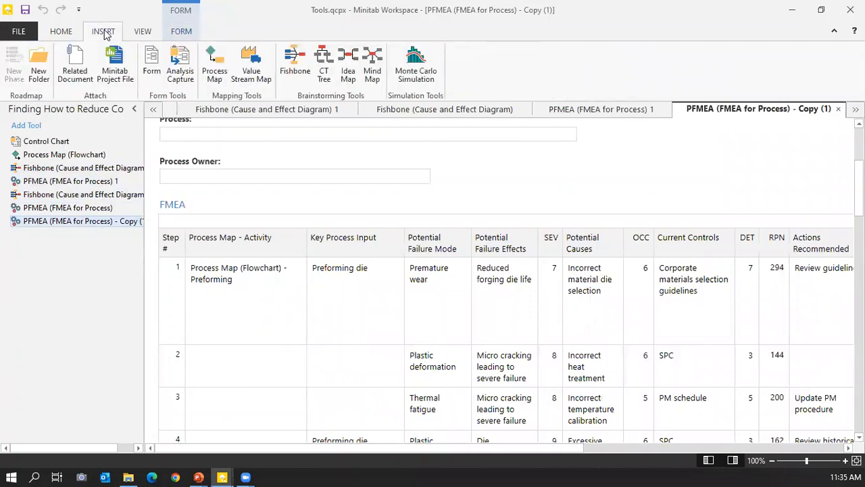
pyautogui.click(155, 68)
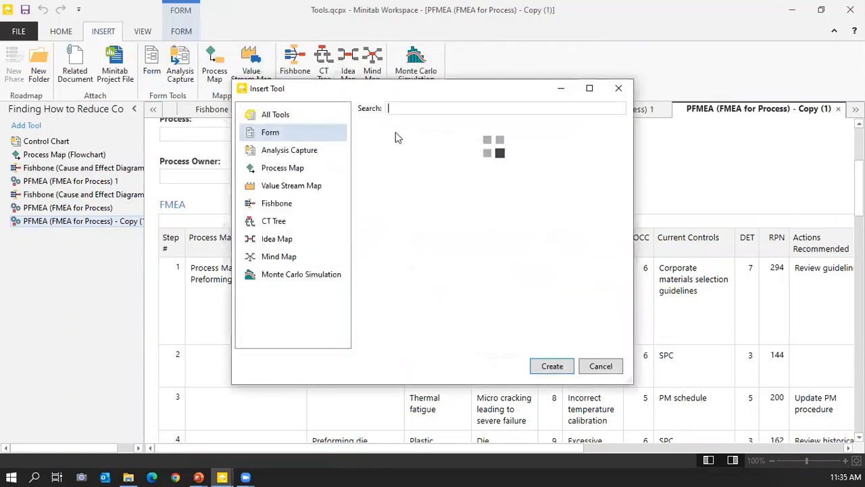
pyautogui.write('C')
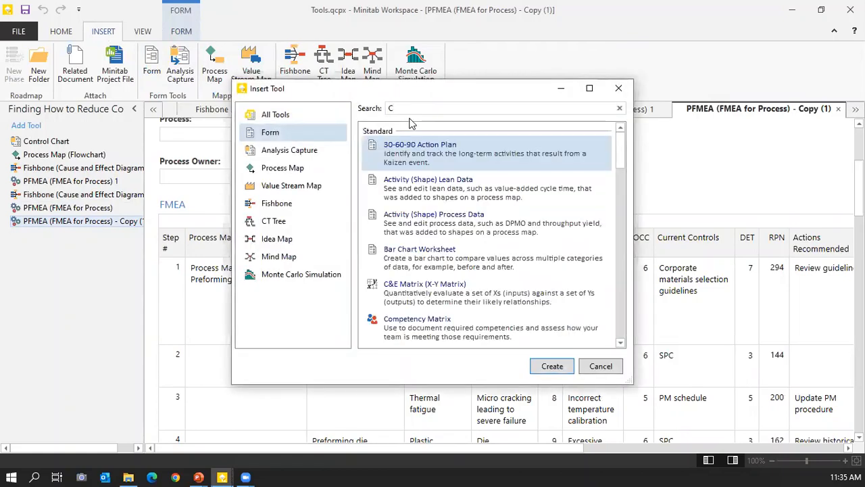
pyautogui.write('&E')
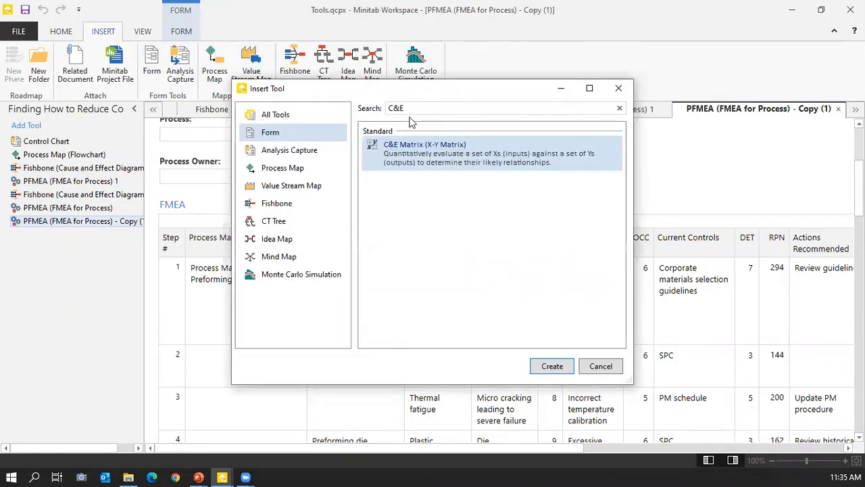
pyautogui.click(549, 366)
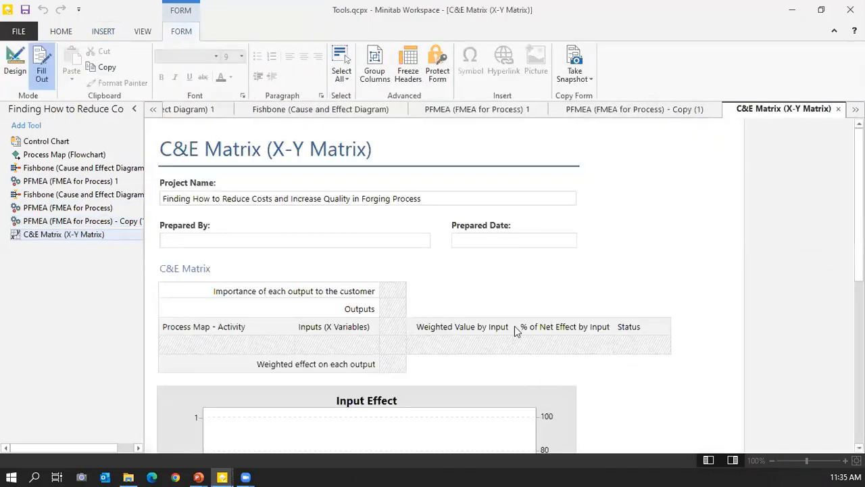
# Fill the C&E Matrix input rows with all existing X variables from the process map.
pyautogui.scroll(-1, 477, 289)
pyautogui.click(152, 310)
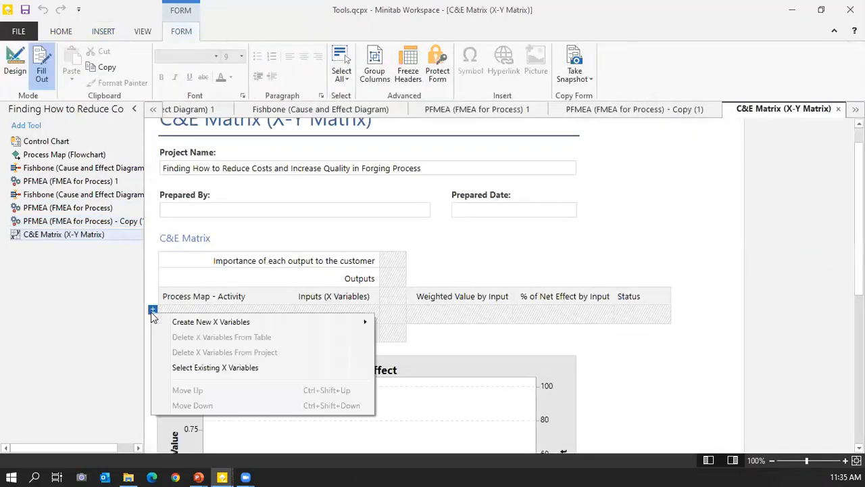
pyautogui.moveTo(171, 323)
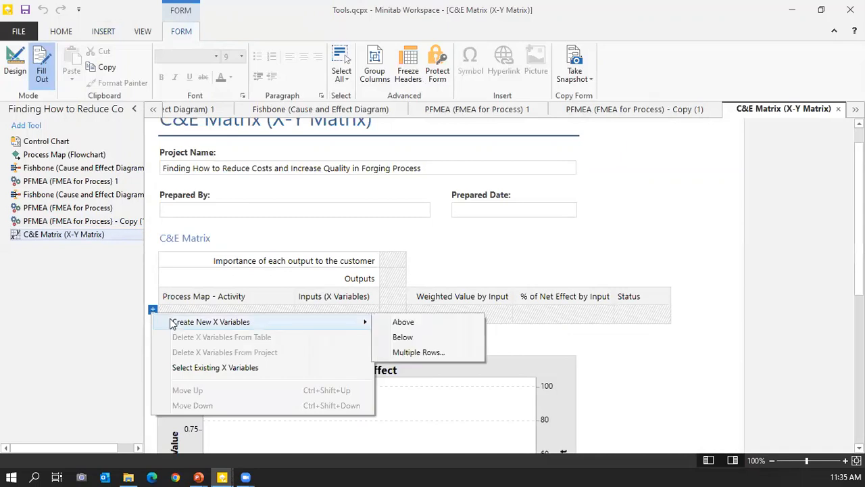
pyautogui.click(200, 367)
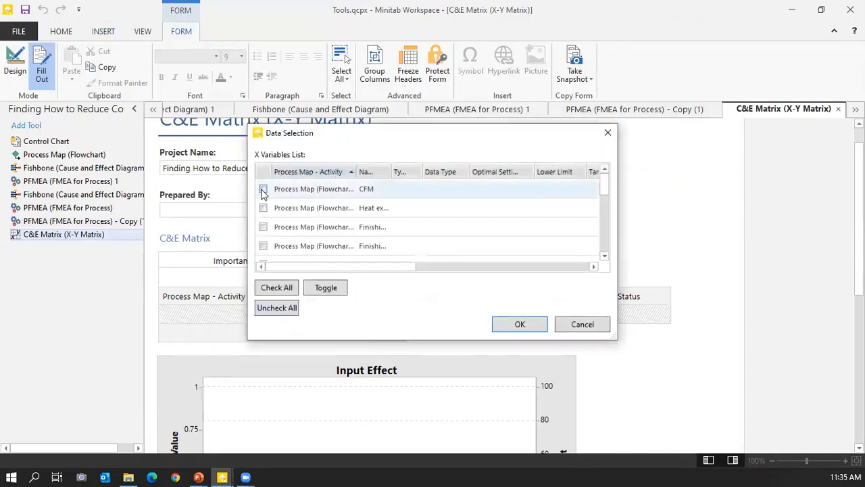
pyautogui.click(263, 189)
pyautogui.click(270, 291)
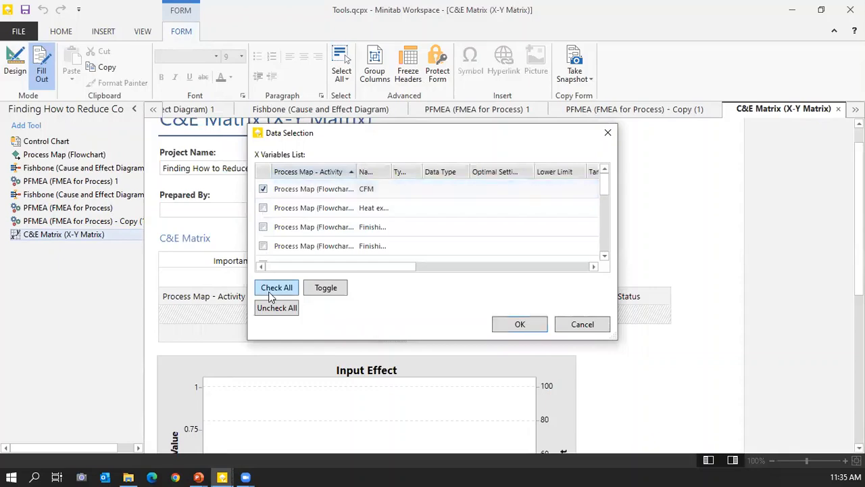
pyautogui.click(513, 325)
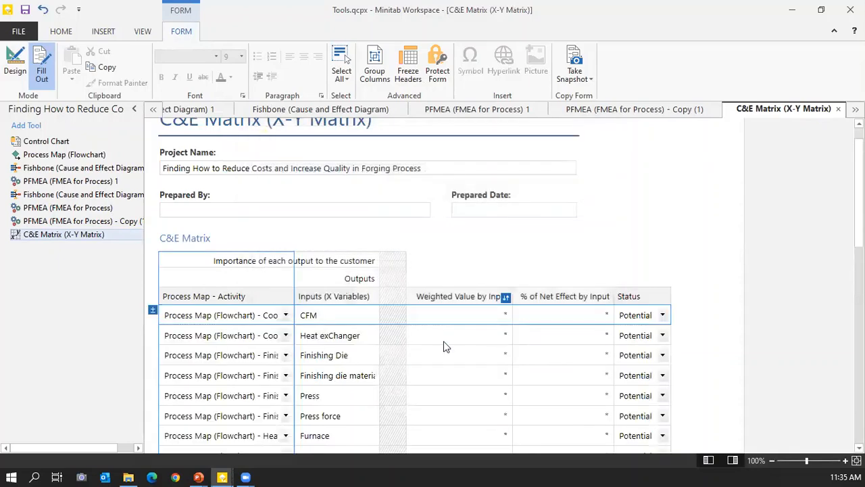
# Examine the C&E Matrix's process map activities, input variables and Input Effect chart area, and return to the start of the form.
pyautogui.scroll(-1, 265, 383)
pyautogui.scroll(-5, 264, 383)
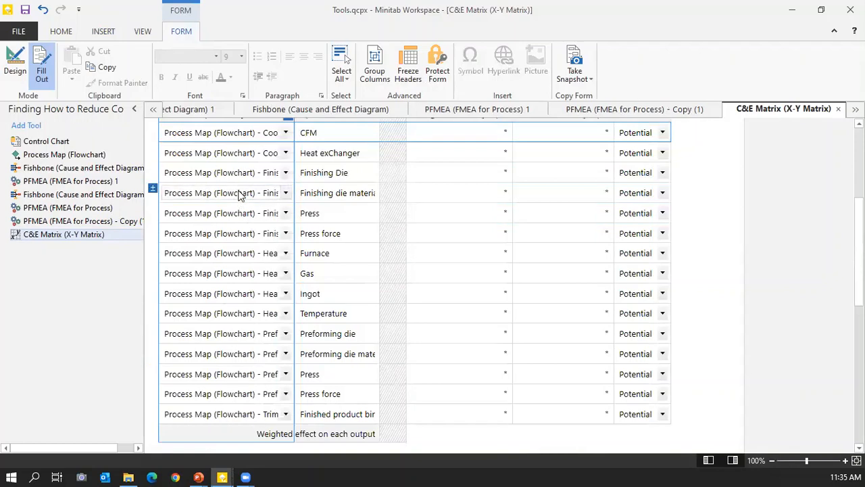
pyautogui.scroll(-3, 232, 201)
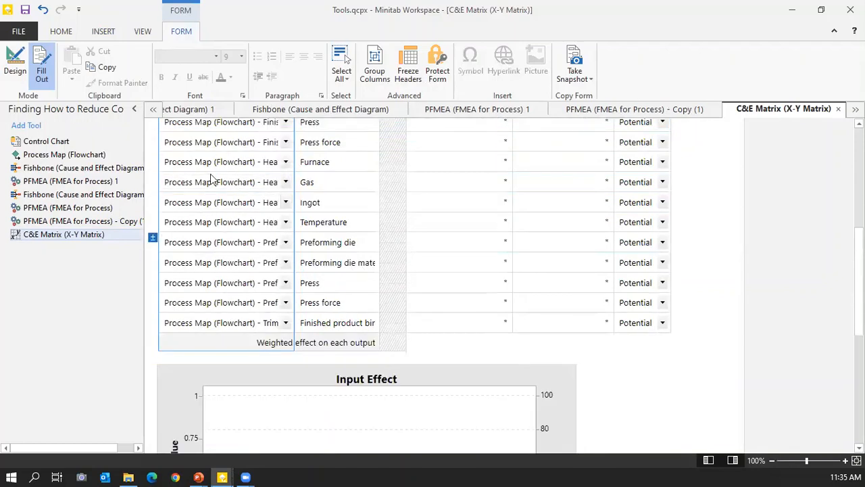
pyautogui.scroll(8, 369, 260)
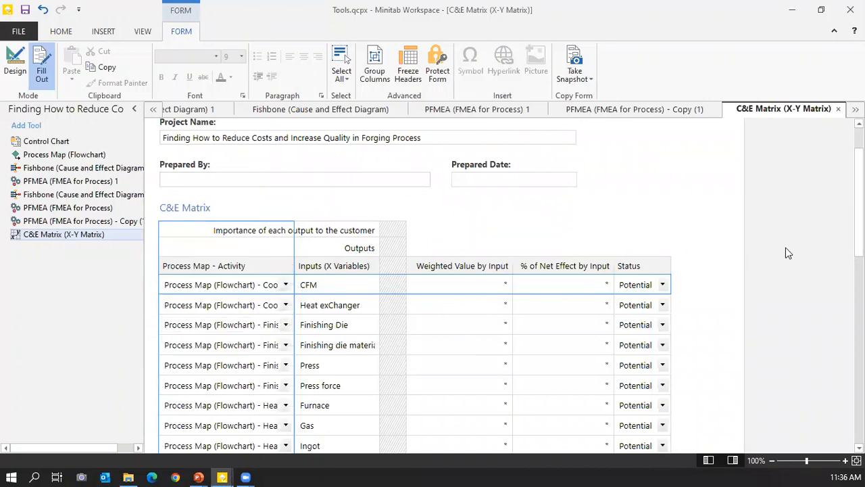
pyautogui.scroll(1, 763, 281)
pyautogui.scroll(-5, 763, 281)
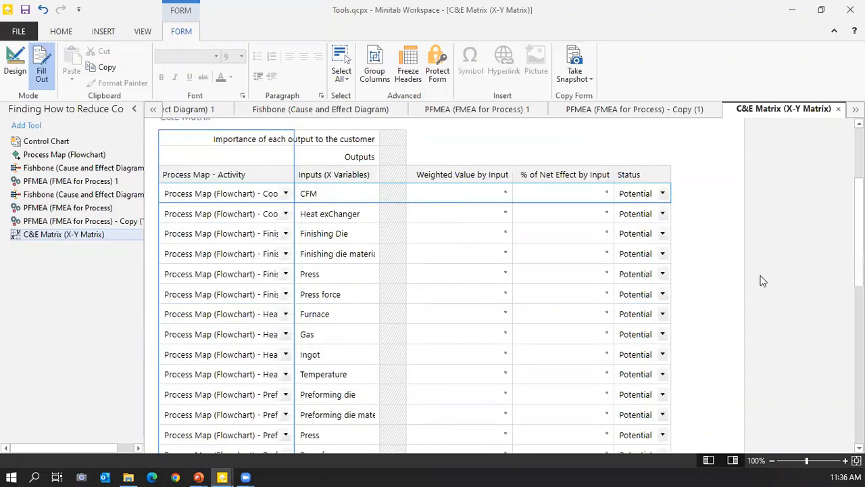
pyautogui.scroll(4, 763, 280)
pyautogui.scroll(3, 763, 280)
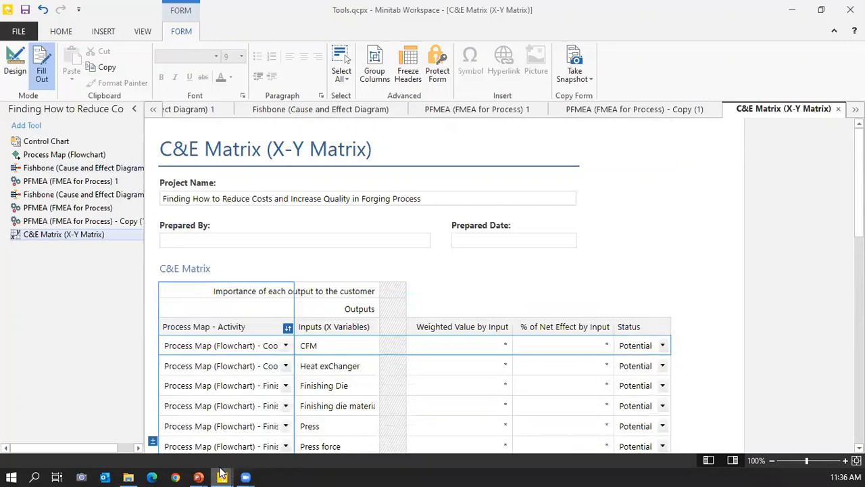
# Switch to the open project "Improve quality performance of new eco-labeled detergent production line" and open its Project Charter.
pyautogui.moveTo(221, 473)
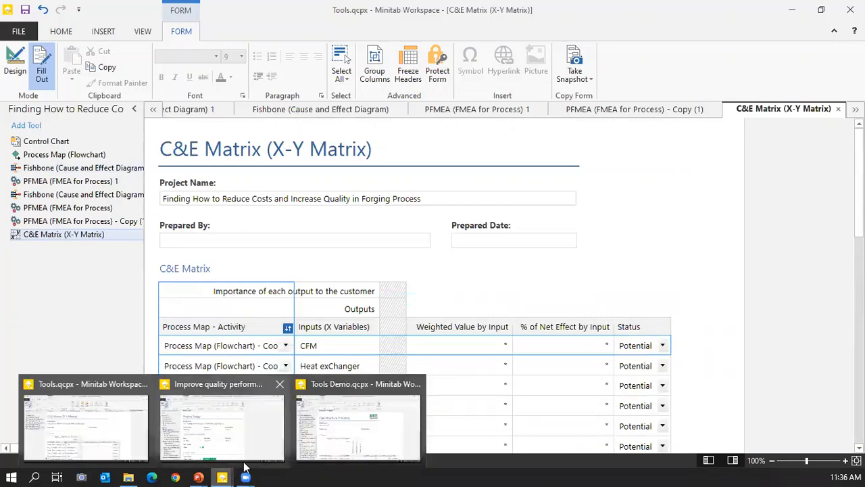
pyautogui.click(244, 442)
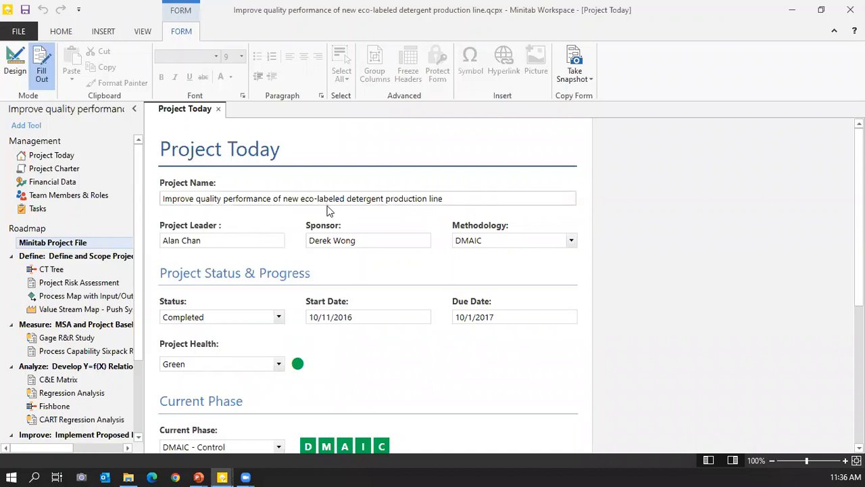
pyautogui.click(55, 169)
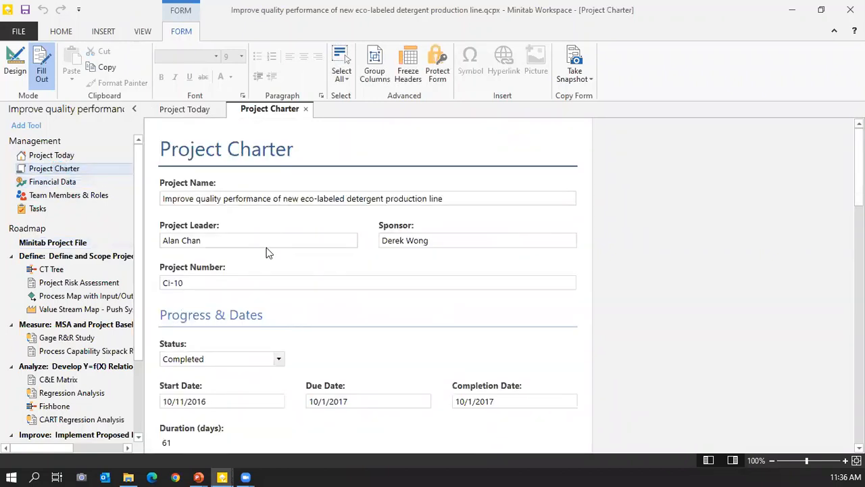
# Read through the Project Charter's progress dates, project classification, problem statement, objective and business case.
pyautogui.scroll(-3, 267, 252)
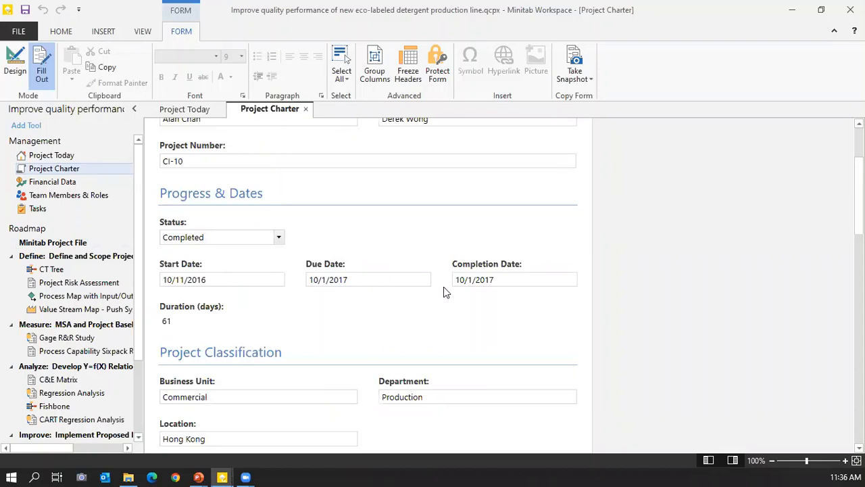
pyautogui.scroll(-4, 470, 298)
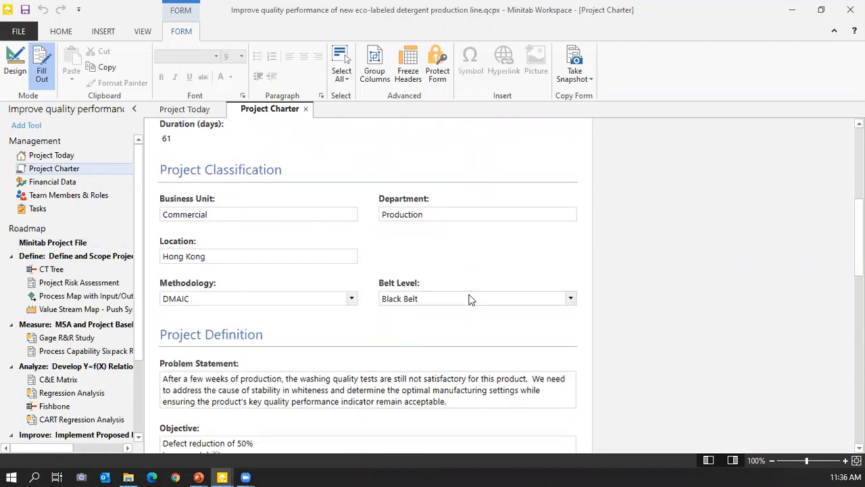
pyautogui.scroll(-3, 184, 274)
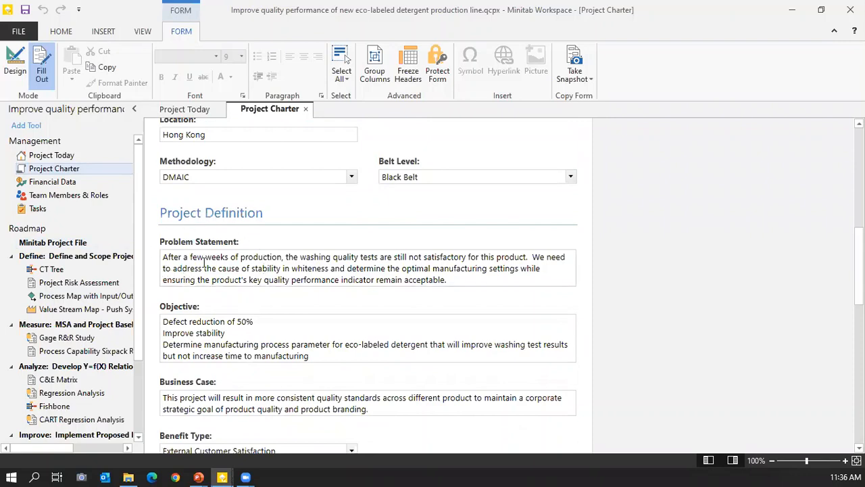
pyautogui.scroll(-2, 205, 264)
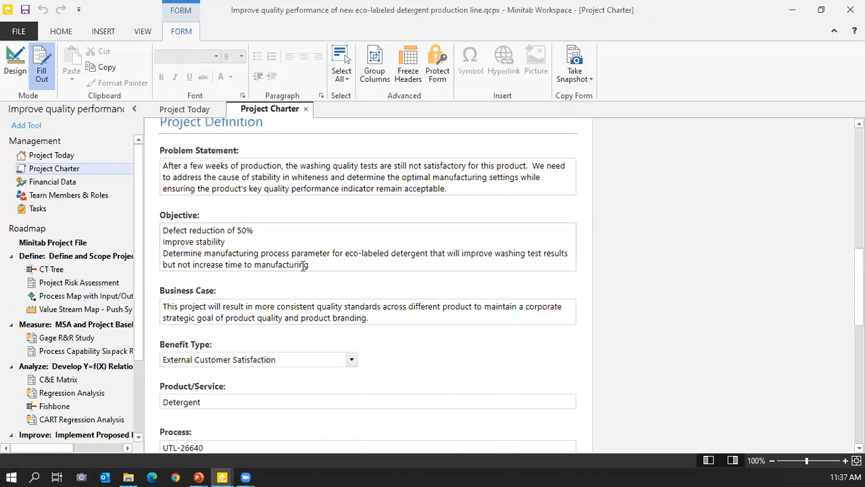
pyautogui.scroll(-2, 303, 267)
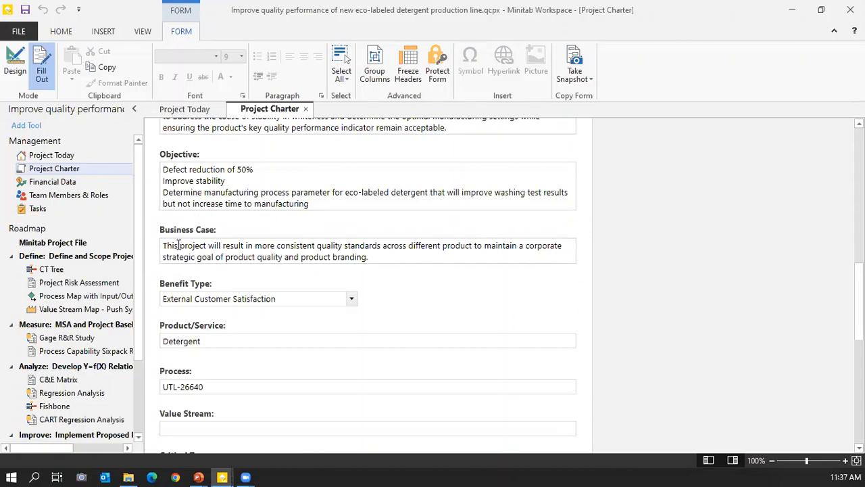
# Open Team Members & Roles and review the team roles and the Team Members table.
pyautogui.click(60, 195)
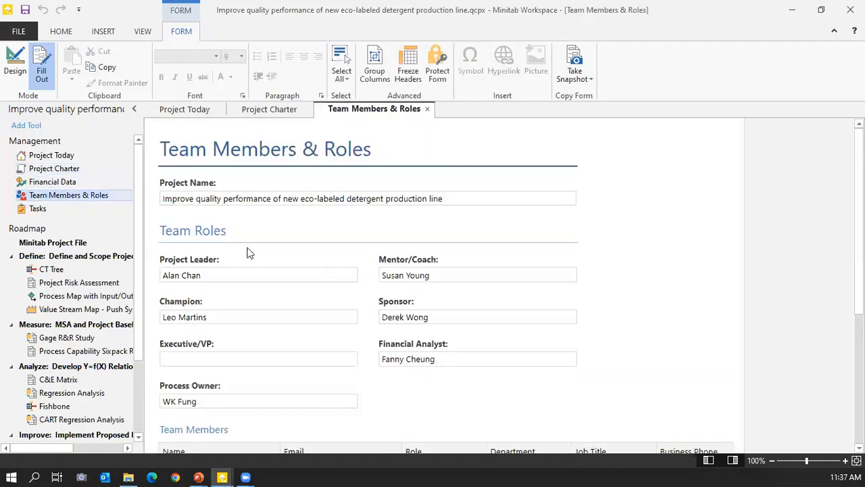
pyautogui.scroll(-4, 270, 245)
pyautogui.scroll(-4, 271, 245)
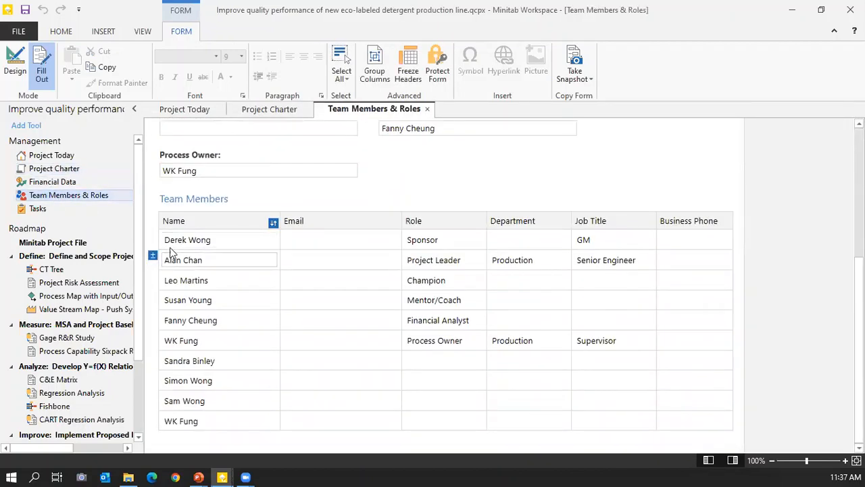
# Review the Define phase's CT Tree and the evaluation criteria in the Project Risk Assessment.
pyautogui.click(52, 269)
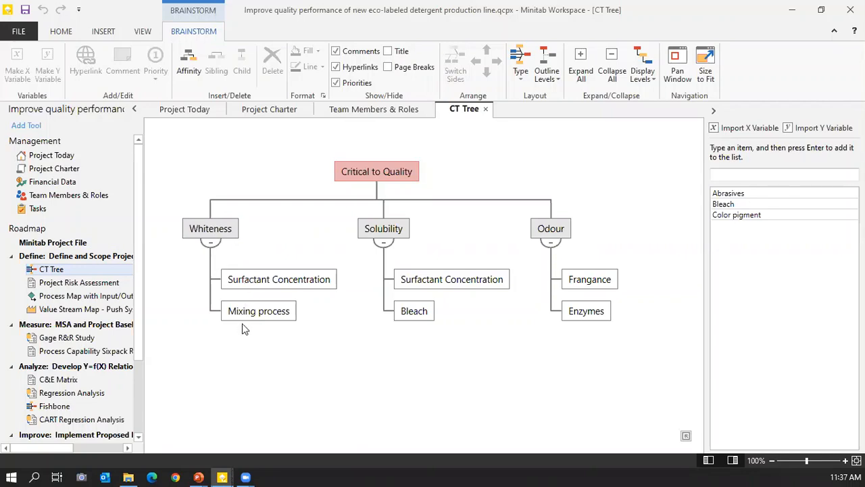
pyautogui.click(94, 282)
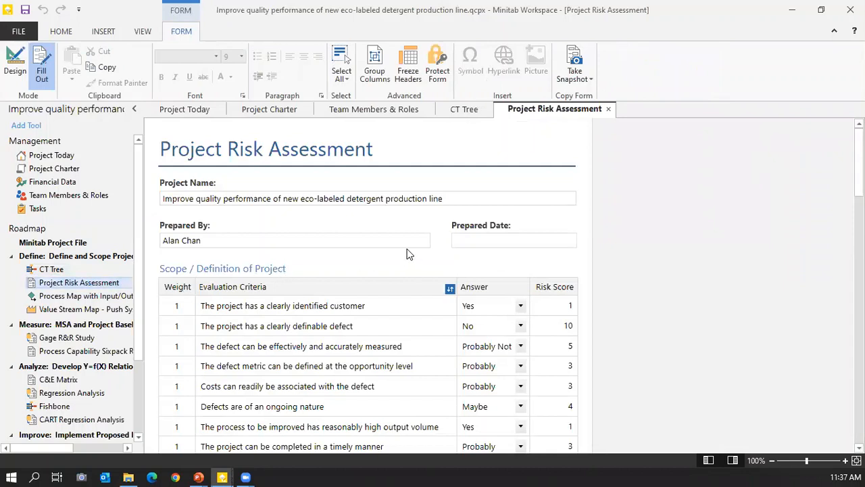
pyautogui.scroll(-3, 408, 254)
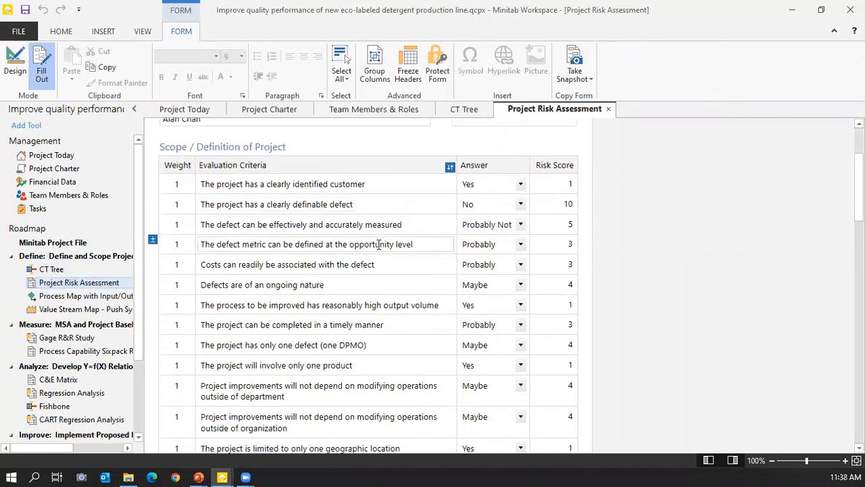
# Examine the Process Map with Input/Output Details, including its X and Y variables from the ingredients through packaging.
pyautogui.click(59, 295)
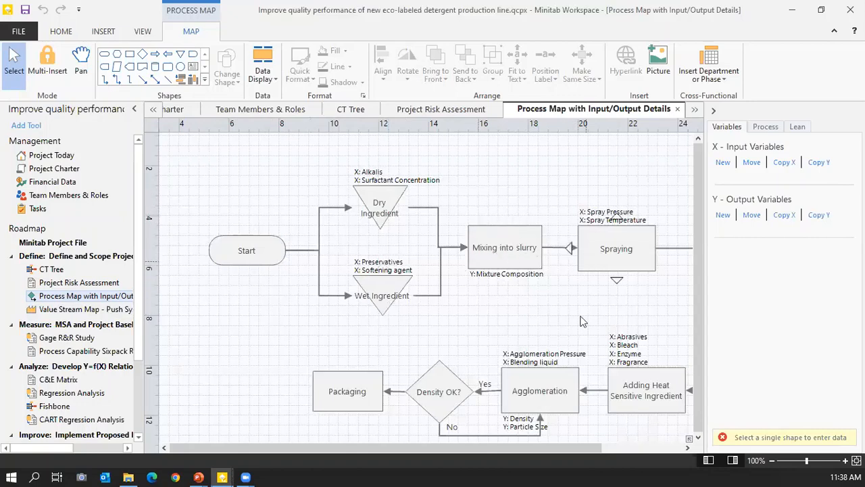
pyautogui.moveTo(536, 449); pyautogui.dragTo(583, 449)
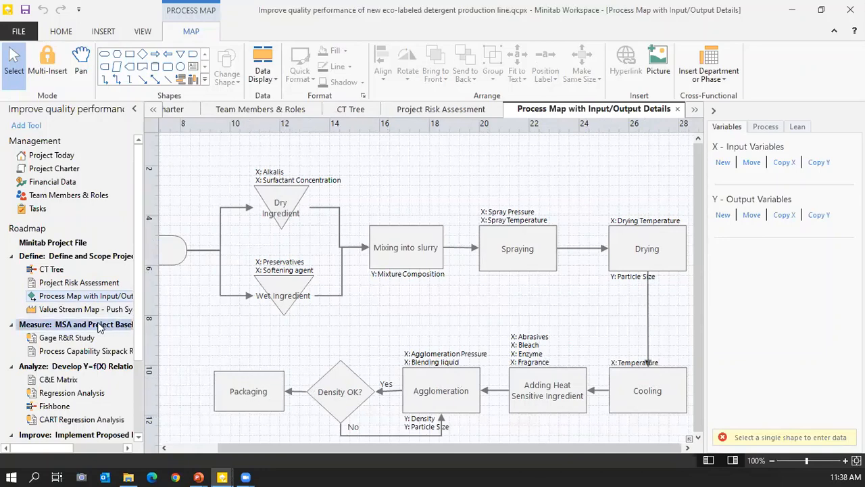
pyautogui.click(78, 337)
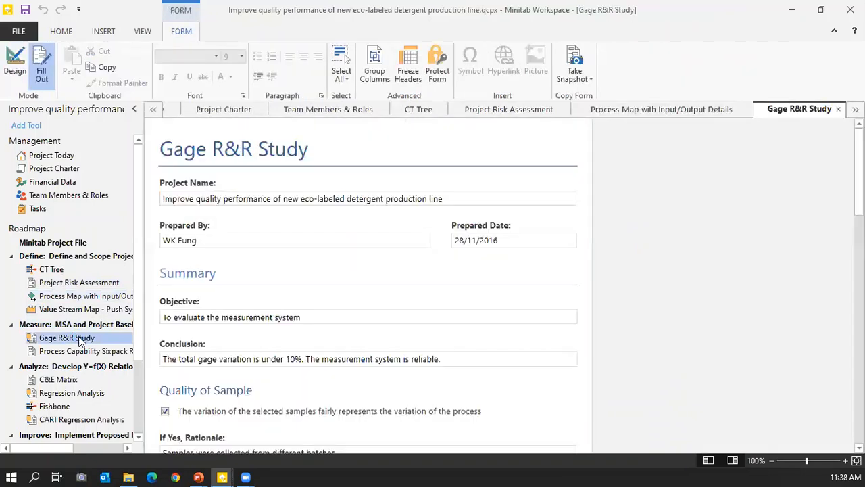
pyautogui.click(71, 296)
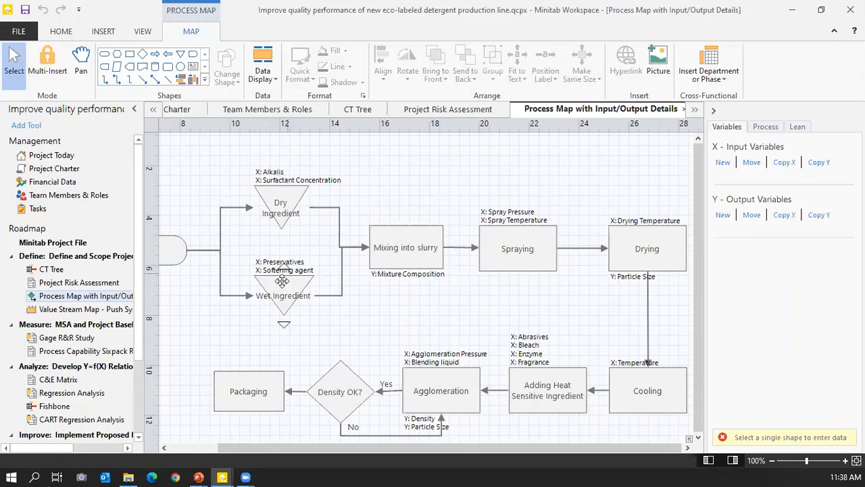
# Review the Measure phase's Gage R&R Study output and the Process Capability Sixpack Report for the whiteness test results.
pyautogui.click(79, 338)
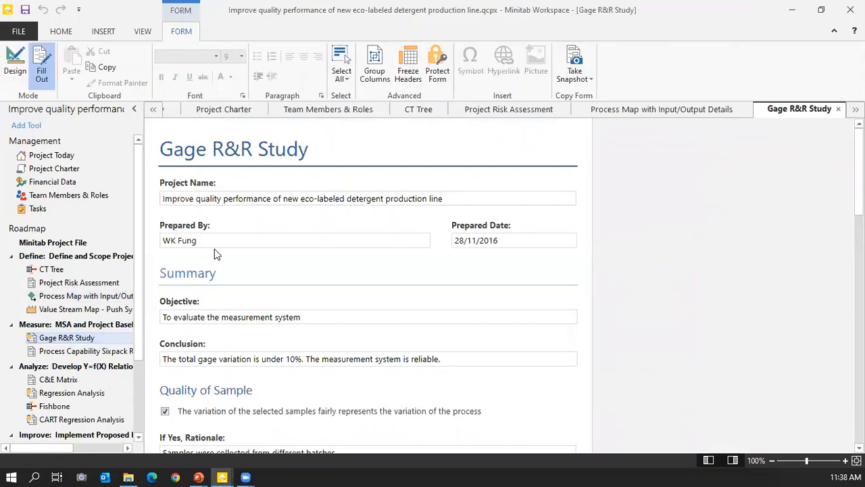
pyautogui.scroll(-10, 215, 254)
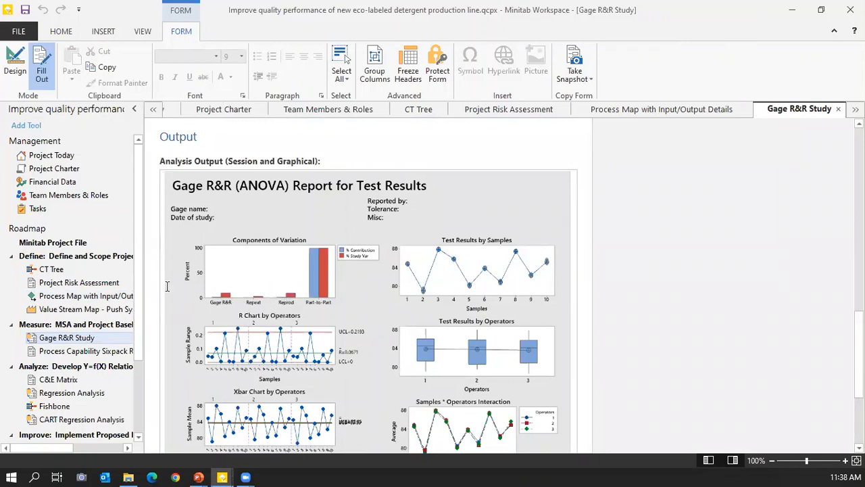
pyautogui.click(91, 351)
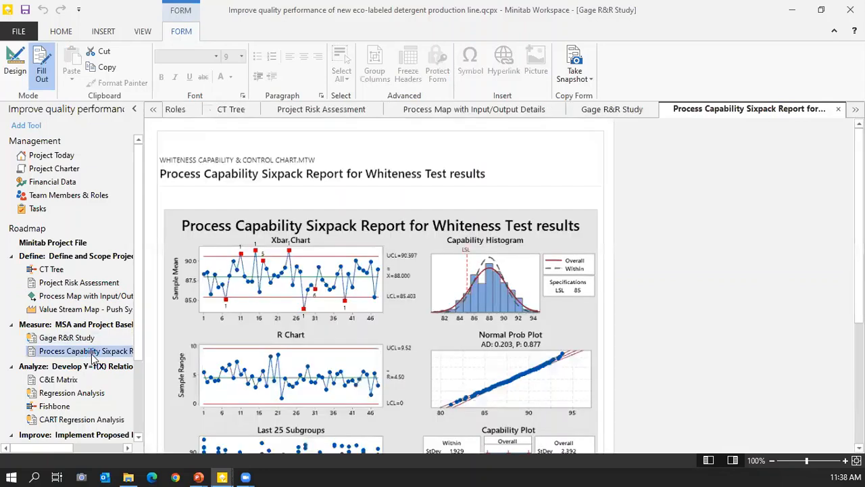
pyautogui.scroll(-3, 397, 329)
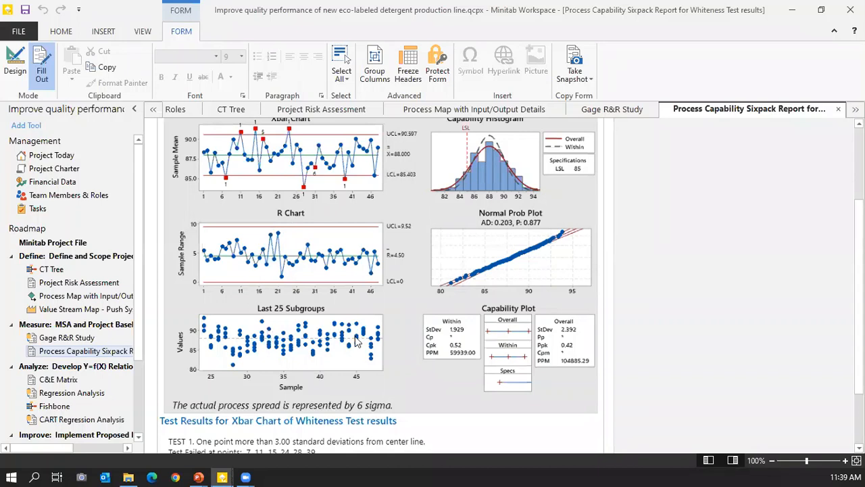
# Open the Analyze phase's C&E Matrix and examine its input ratings and Input Effect Pareto chart.
pyautogui.scroll(-2, 71, 346)
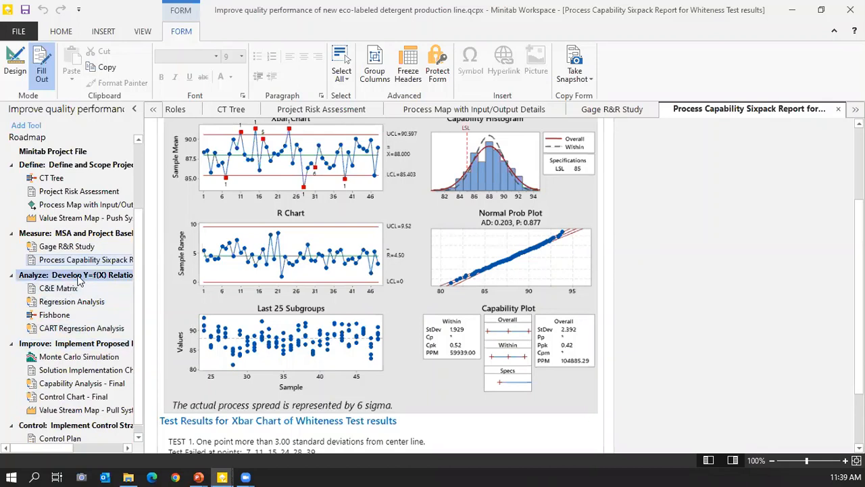
pyautogui.click(67, 289)
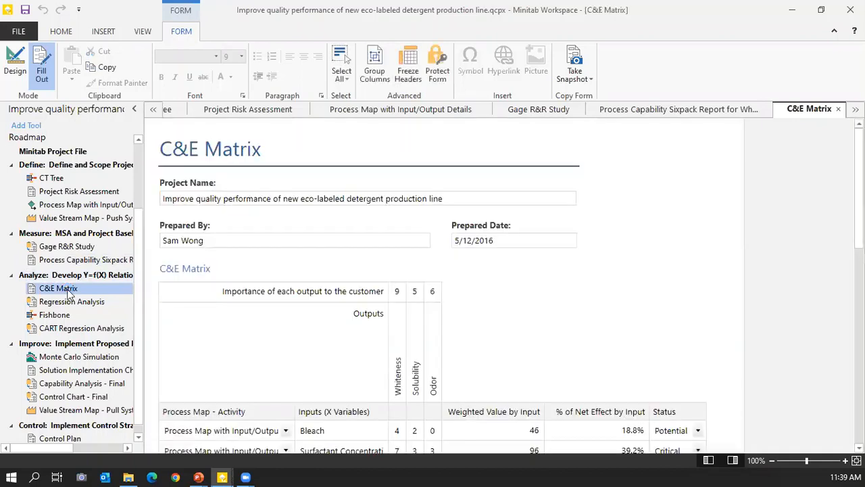
pyautogui.scroll(-3, 384, 265)
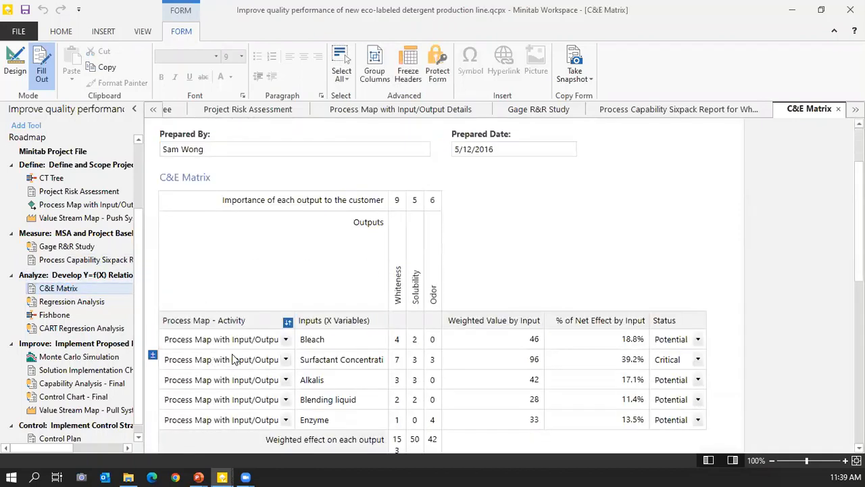
pyautogui.scroll(-5, 407, 362)
pyautogui.scroll(-3, 407, 368)
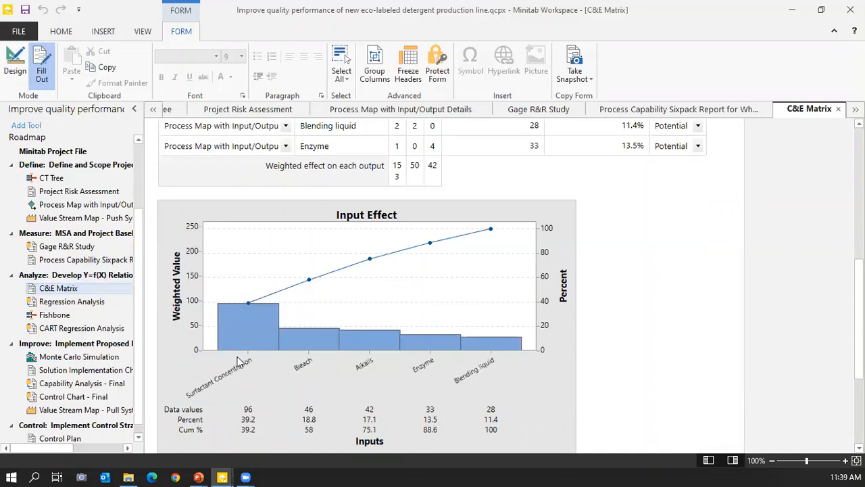
pyautogui.scroll(-2, 239, 329)
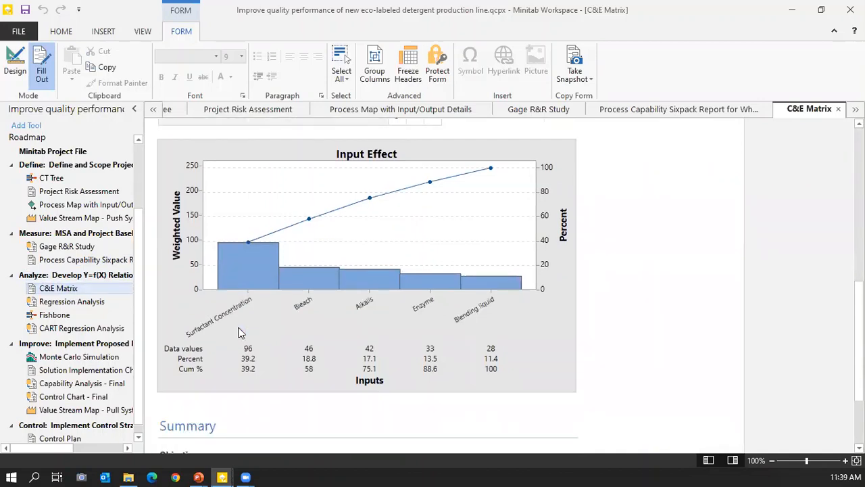
# Open the Regression Analysis form and review its variables, final regression equation and summary report for whiteness versus surfactant concentration.
pyautogui.doubleClick(74, 305)
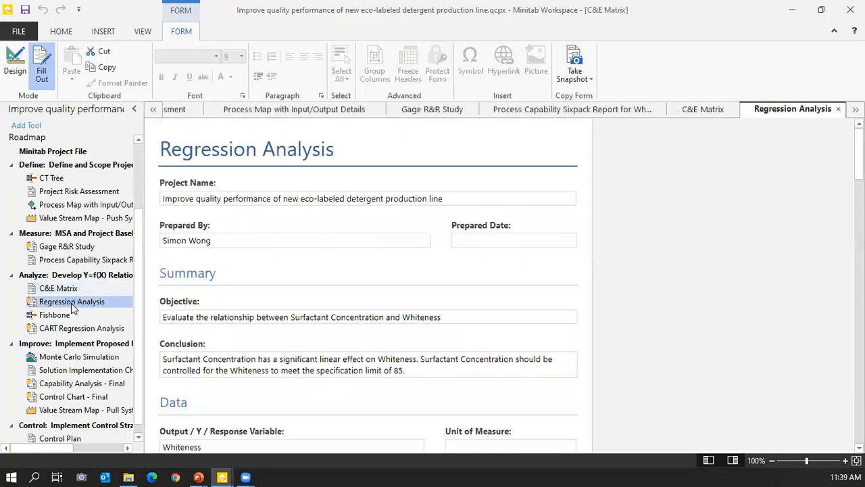
pyautogui.scroll(-3, 385, 300)
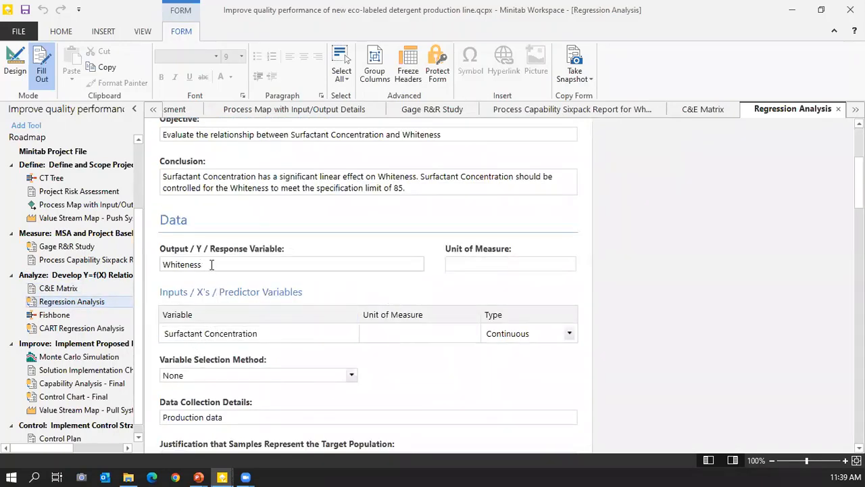
pyautogui.scroll(-1, 212, 264)
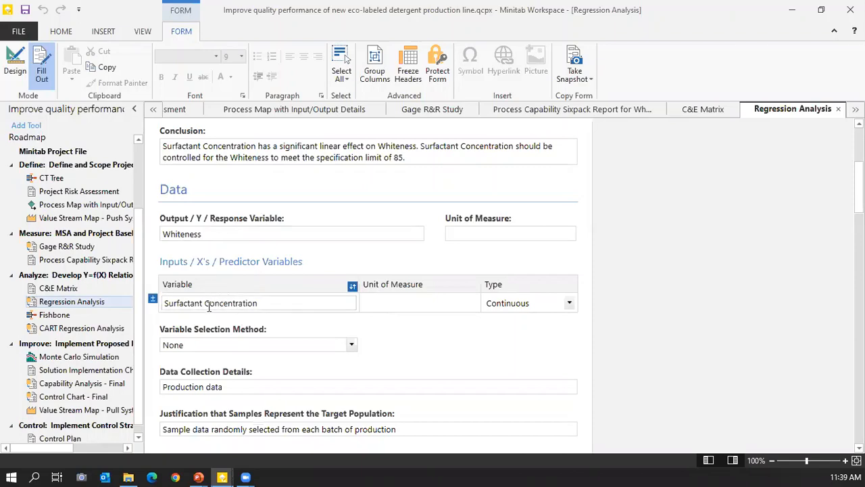
pyautogui.scroll(-3, 230, 311)
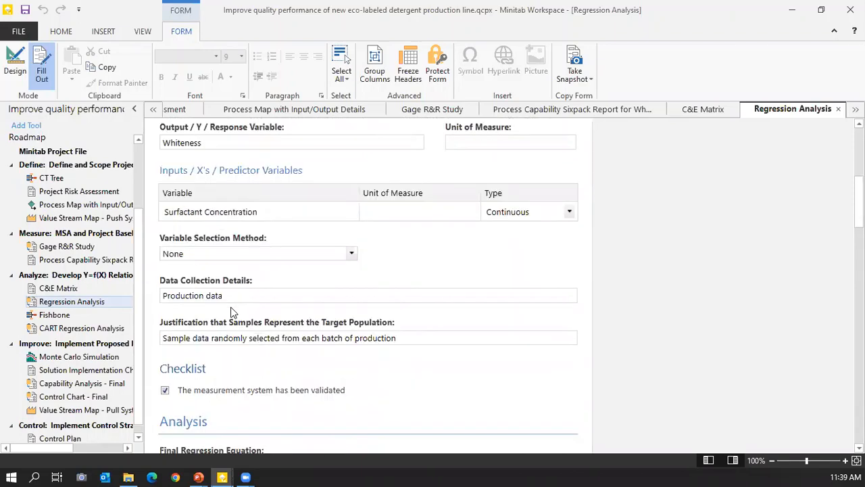
pyautogui.scroll(-3, 230, 311)
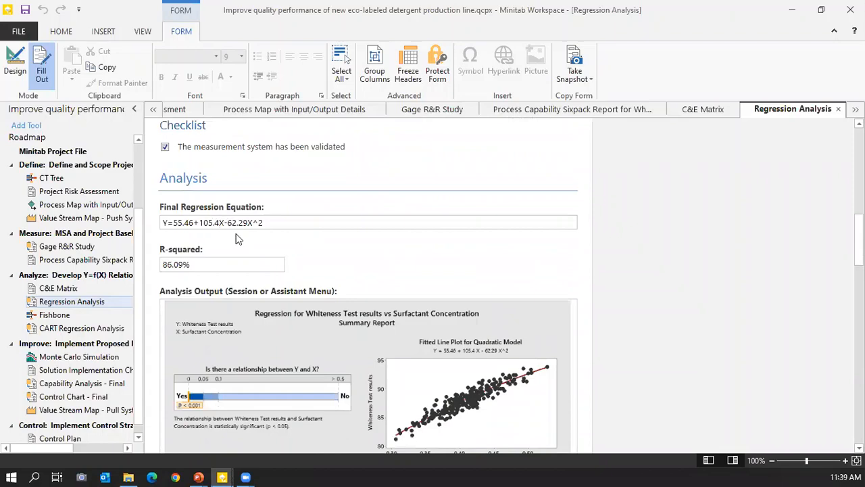
pyautogui.scroll(-1, 235, 242)
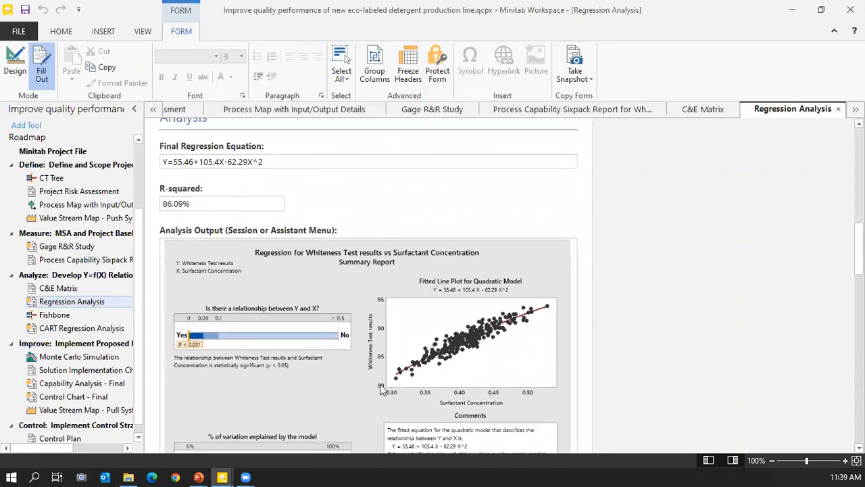
pyautogui.scroll(-3, 551, 318)
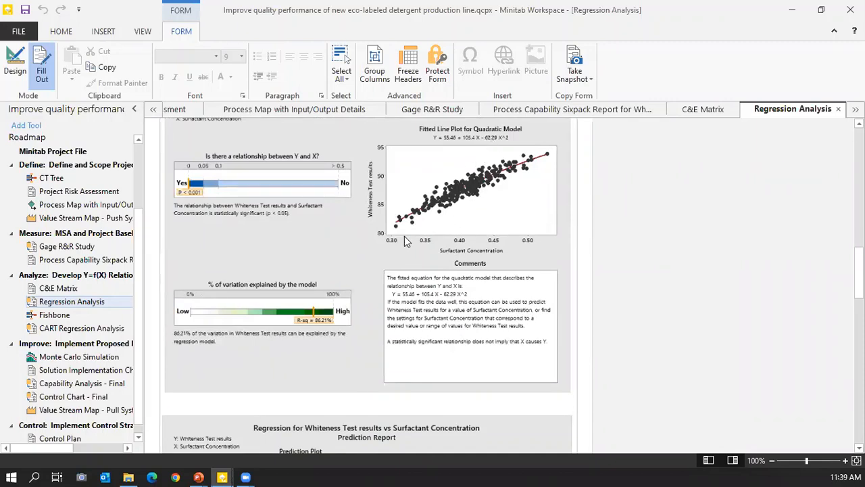
pyautogui.scroll(-3, 281, 284)
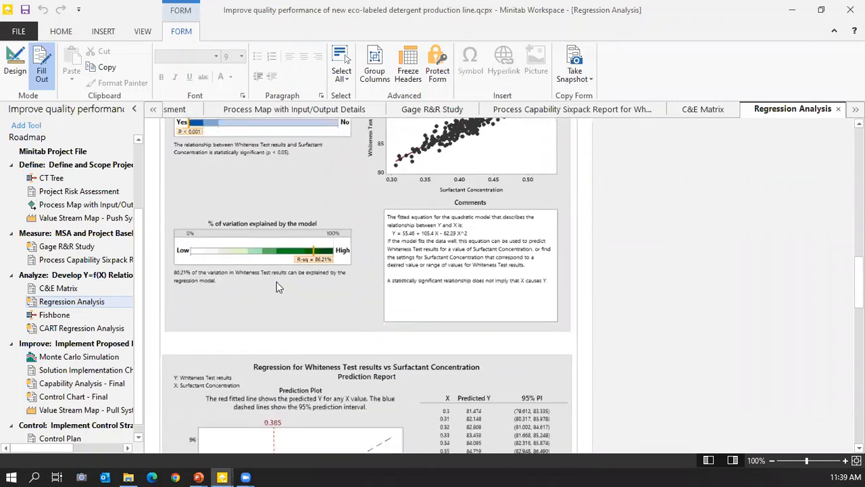
# Review the Fishbone on surfactant concentration variability and the CART Regression Analysis form's optimal tree diagram.
pyautogui.click(54, 315)
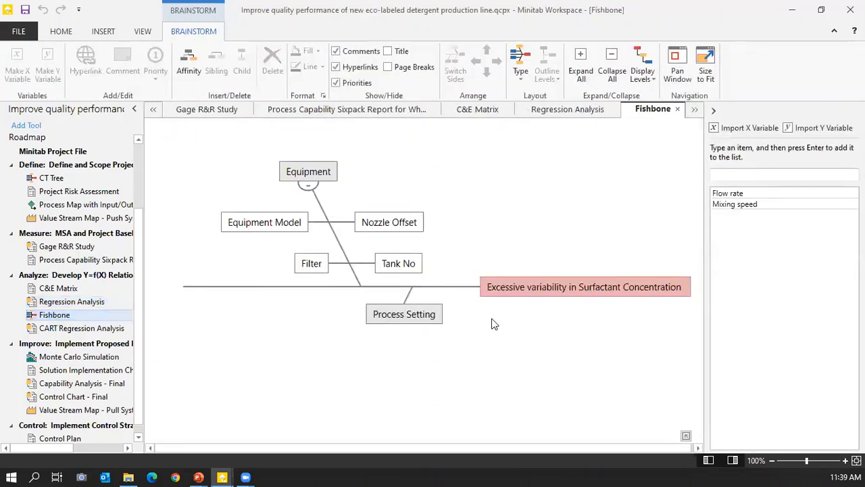
pyautogui.click(74, 328)
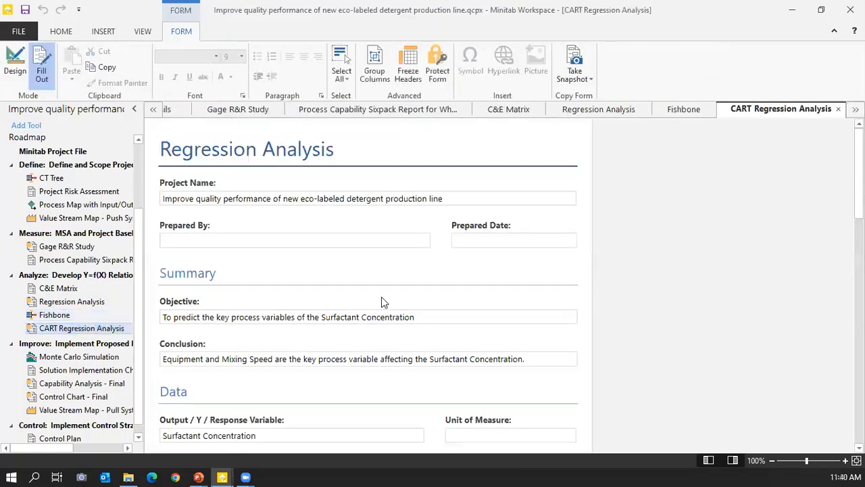
pyautogui.scroll(-3, 381, 303)
pyautogui.scroll(-8, 383, 303)
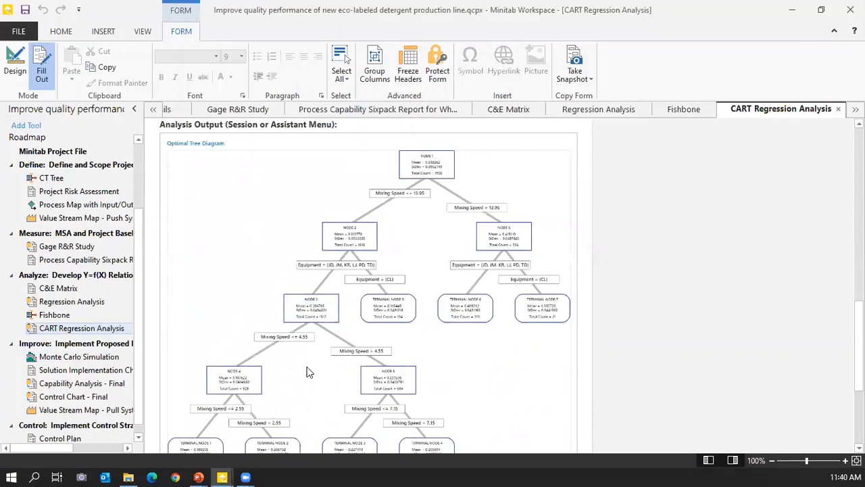
# Open the Improve phase's Monte Carlo Simulation and look over the remaining Improve and Control phase tools in the roadmap.
pyautogui.click(50, 359)
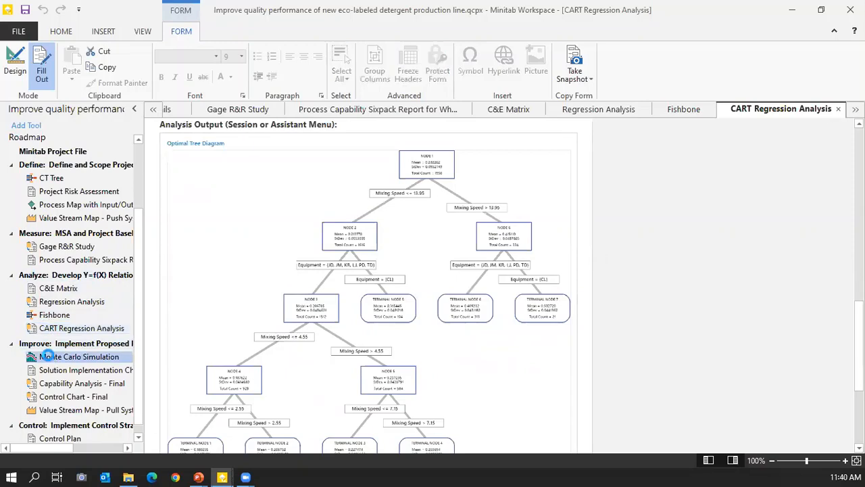
pyautogui.doubleClick(48, 356)
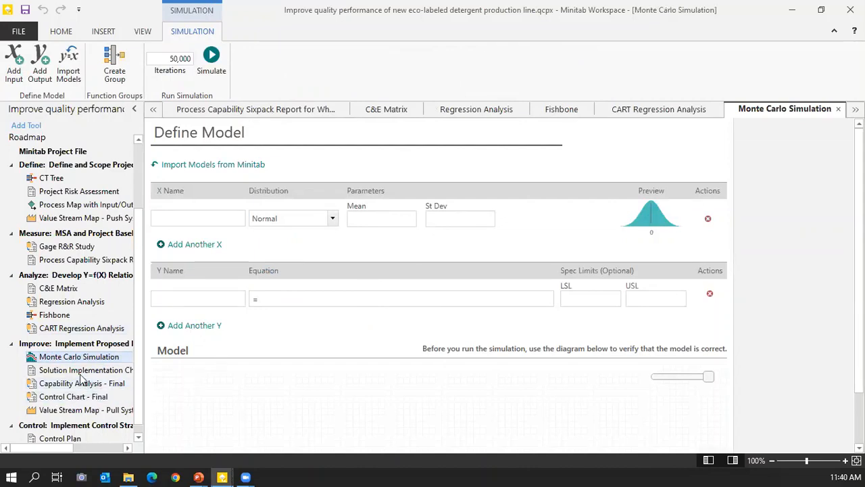
pyautogui.scroll(-1, 87, 372)
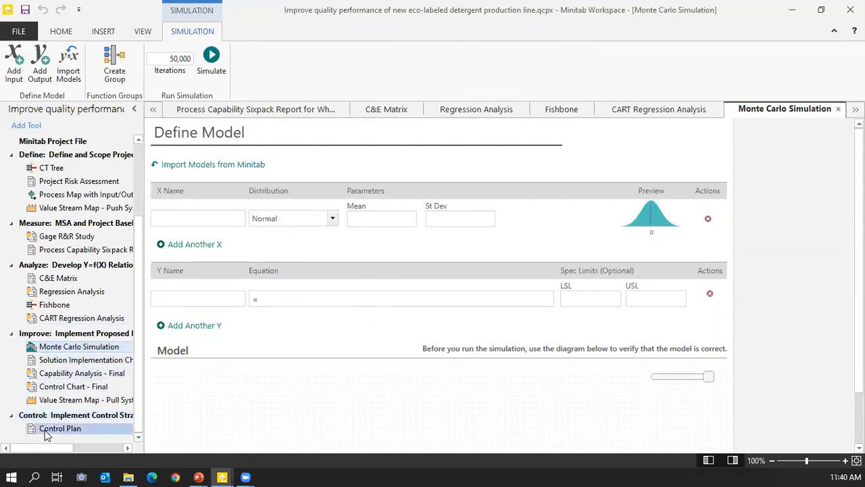
pyautogui.click(45, 430)
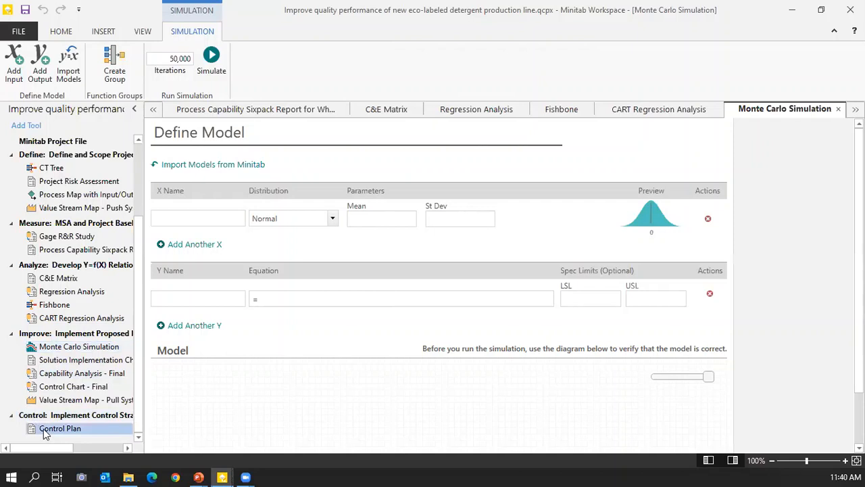
pyautogui.click(42, 420)
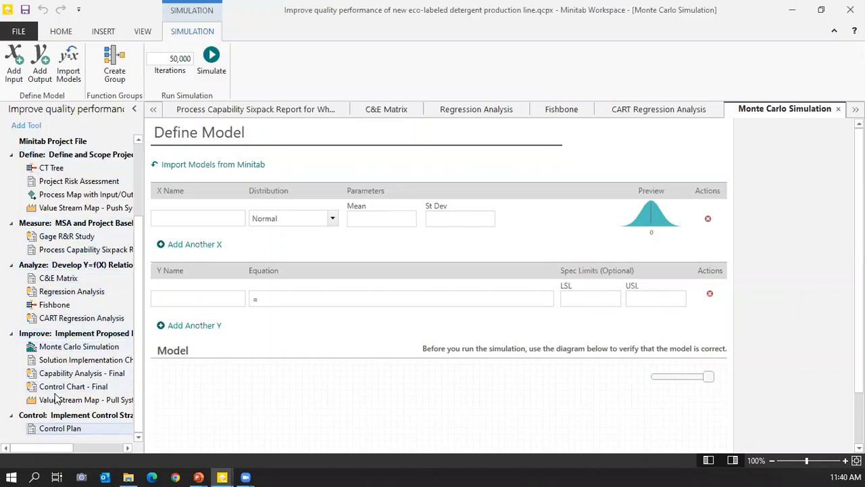
# Look at the CT Tree's export options, open the PDF export for the Process Map with Input/Output Details, and cancel it.
pyautogui.click(48, 172)
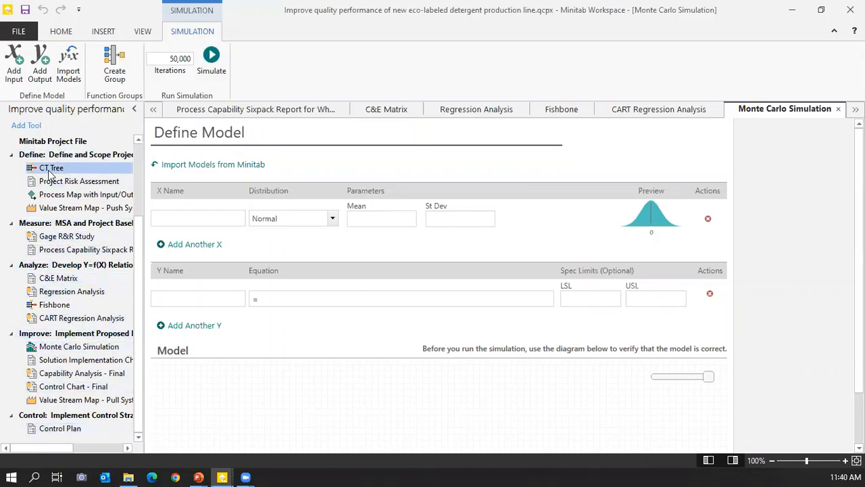
pyautogui.rightClick(49, 173)
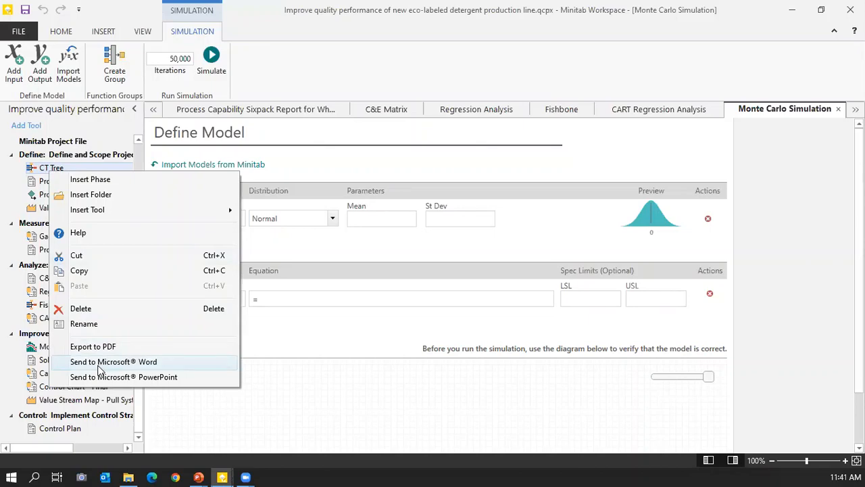
pyautogui.click(34, 192)
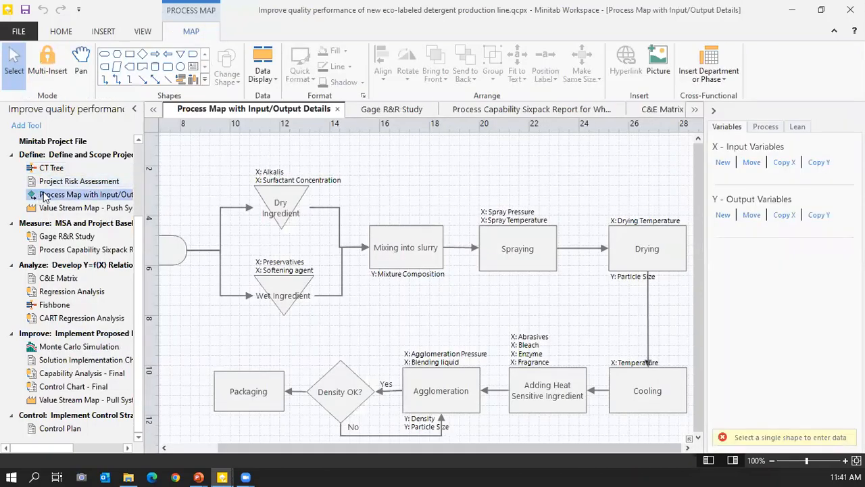
pyautogui.rightClick(44, 195)
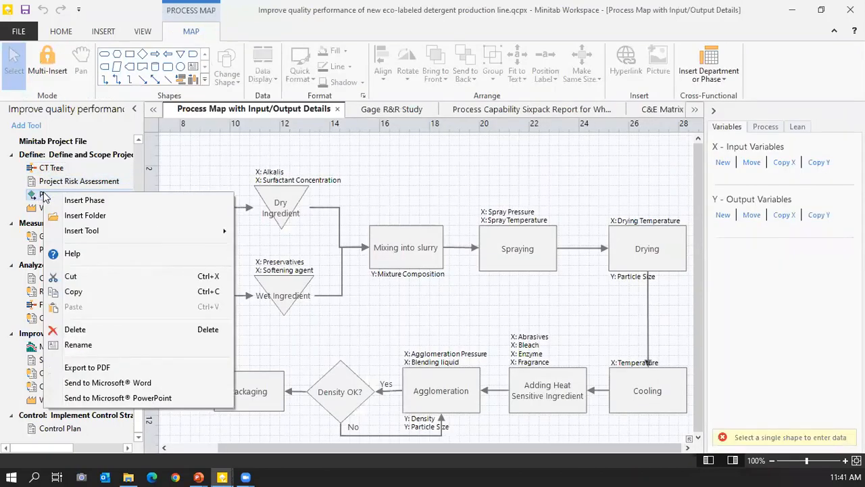
pyautogui.click(70, 371)
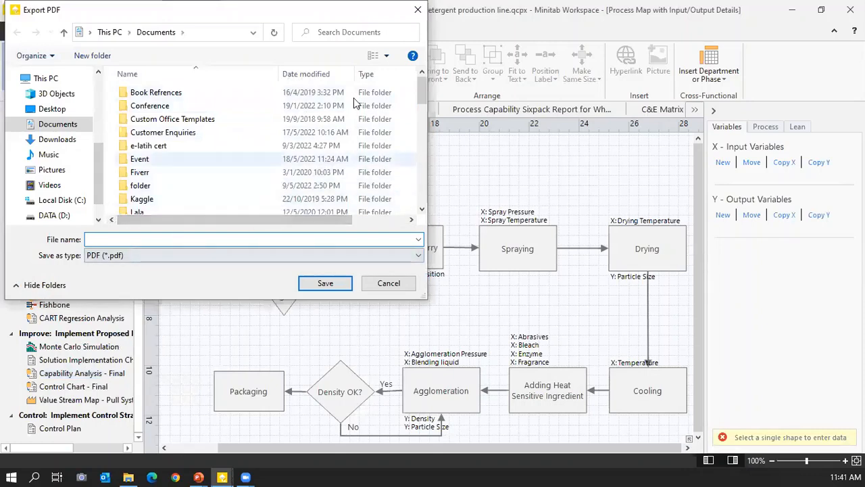
pyautogui.click(419, 12)
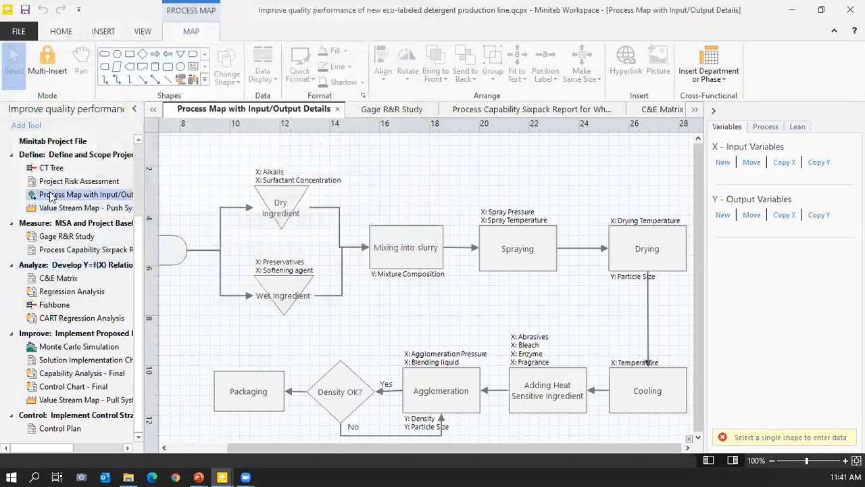
# Try to send the Process Map with Input/Output Details to Microsoft Word and to Microsoft PowerPoint.
pyautogui.rightClick(52, 194)
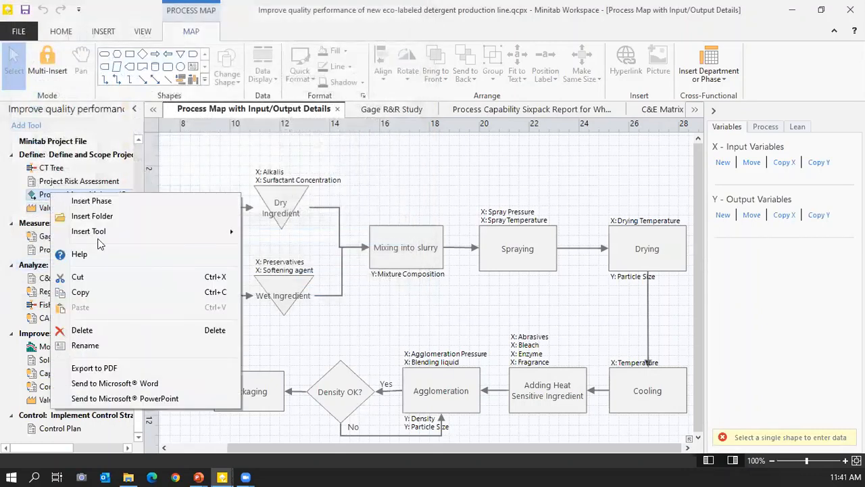
pyautogui.click(115, 383)
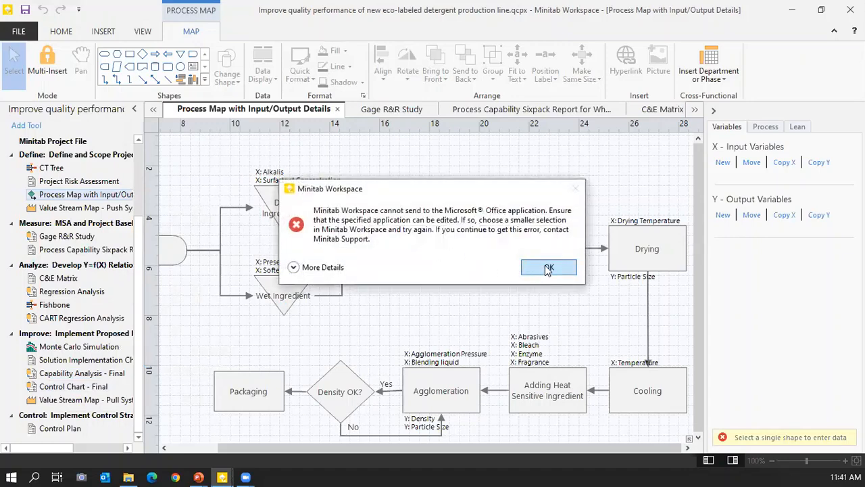
pyautogui.click(548, 269)
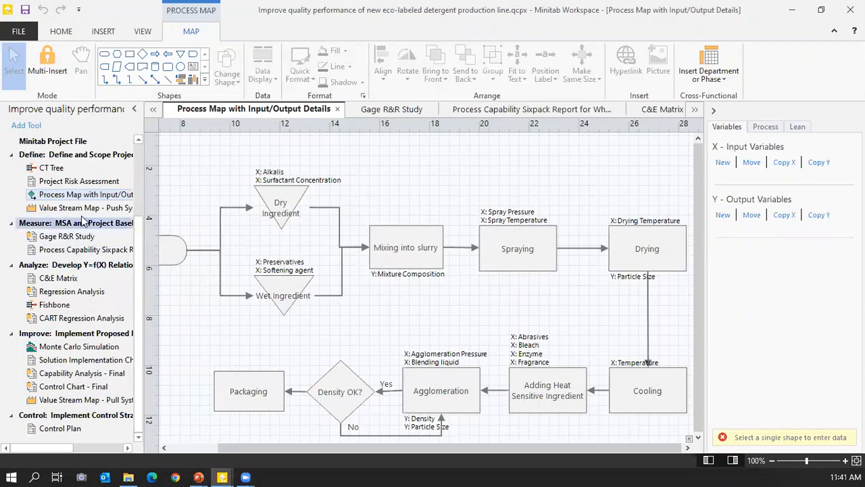
pyautogui.rightClick(62, 201)
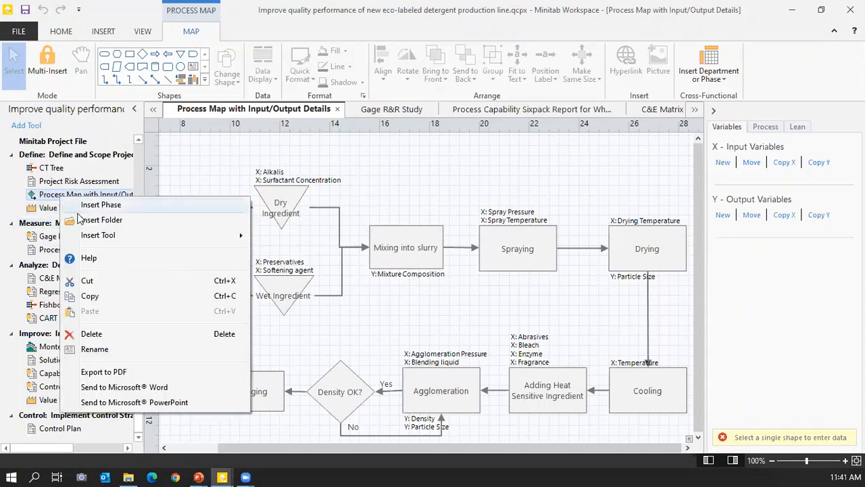
pyautogui.click(137, 403)
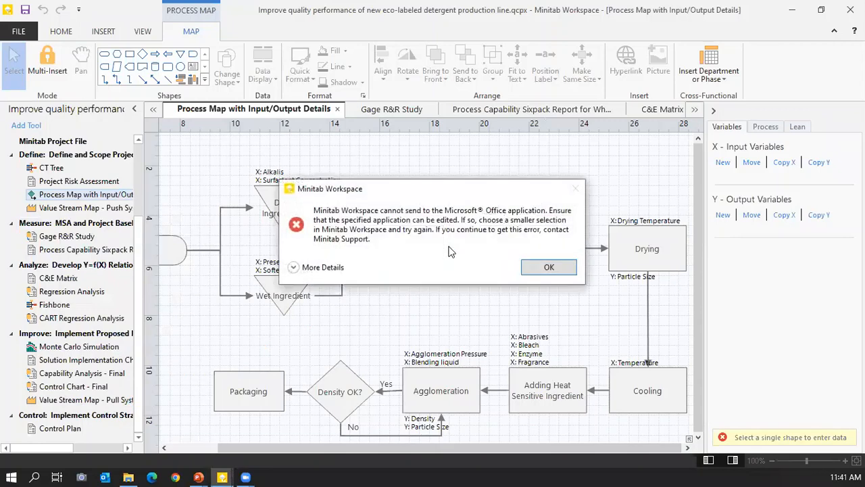
pyautogui.click(548, 267)
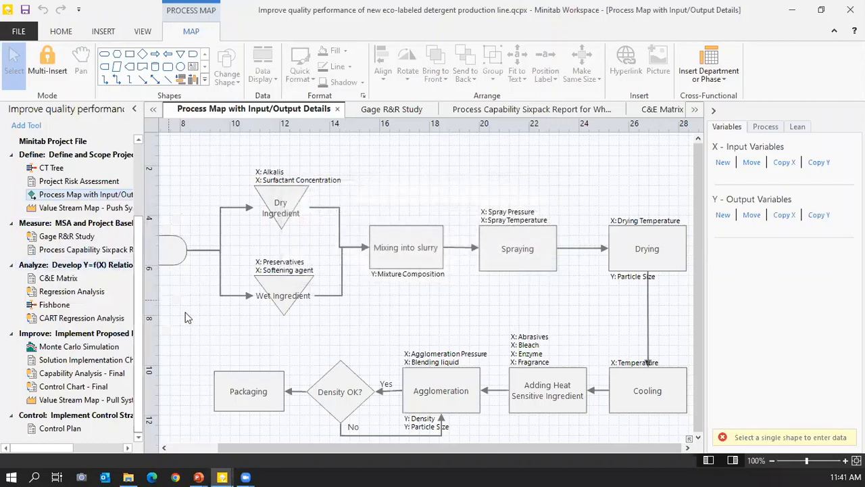
pyautogui.moveTo(222, 473)
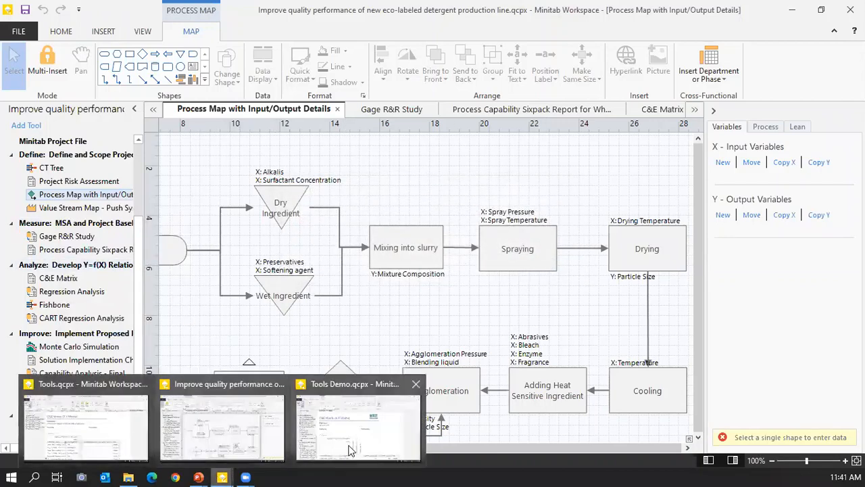
# Open the CT Tree and try to send it to Microsoft PowerPoint.
pyautogui.doubleClick(60, 170)
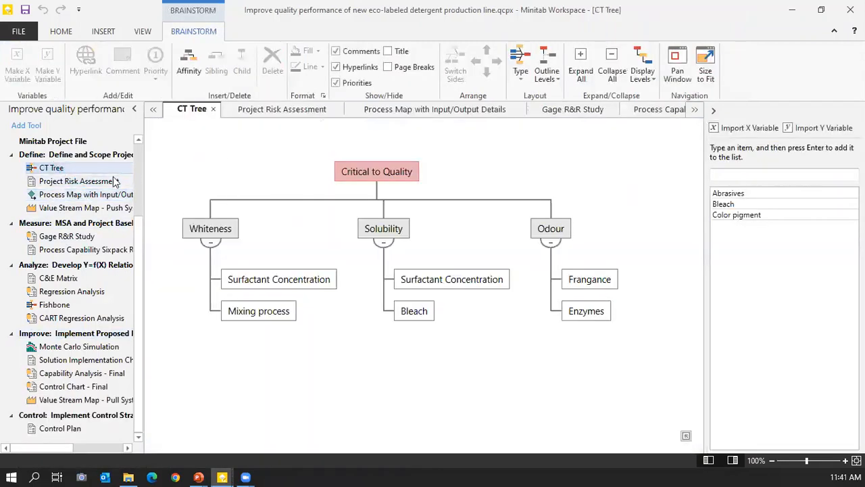
pyautogui.rightClick(67, 168)
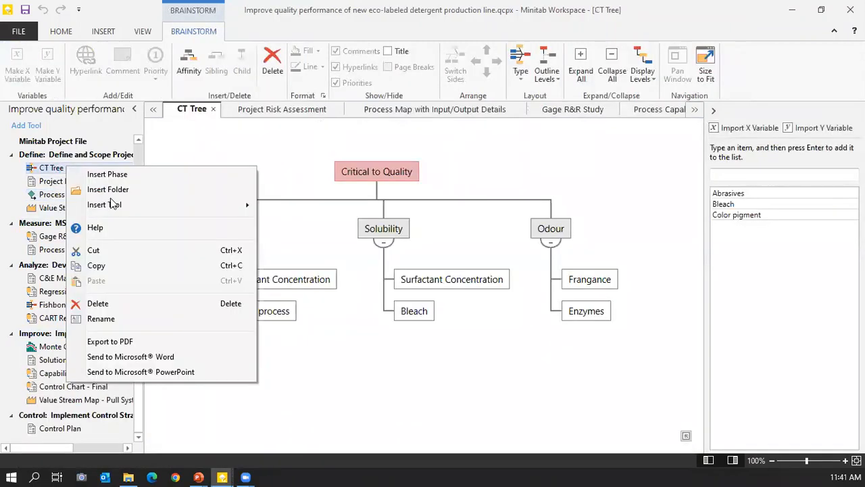
pyautogui.click(154, 373)
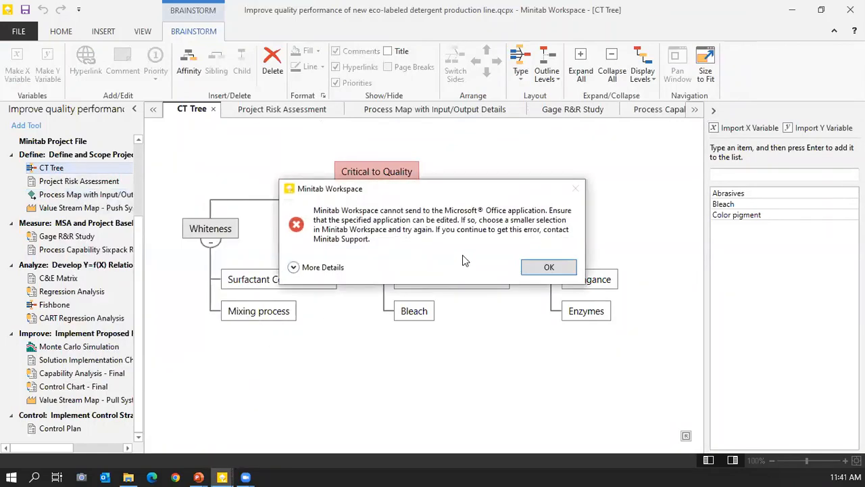
pyautogui.click(536, 268)
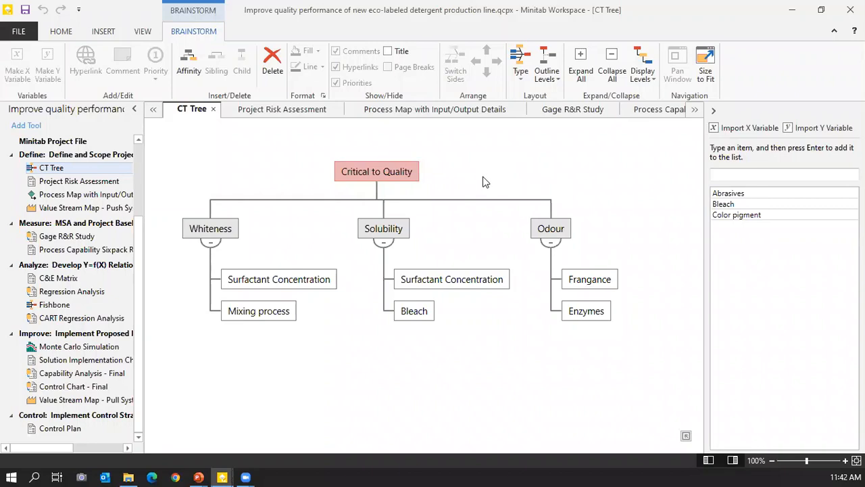
pyautogui.scroll(3, 88, 341)
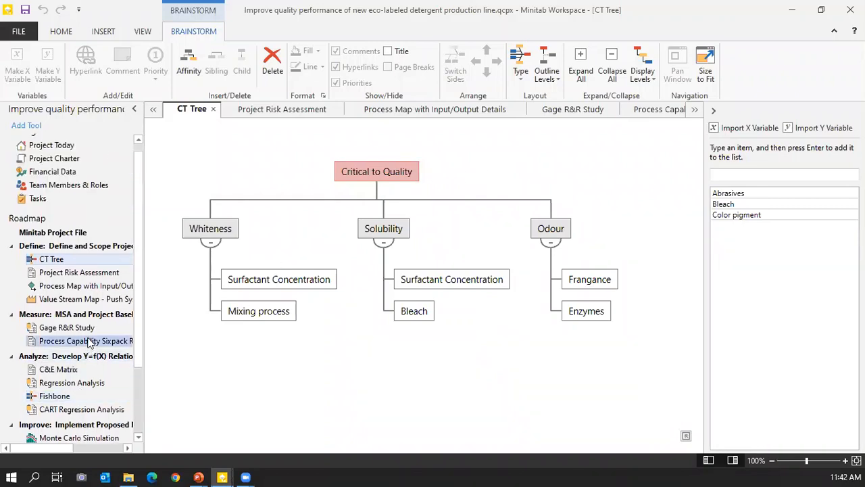
pyautogui.scroll(1, 88, 340)
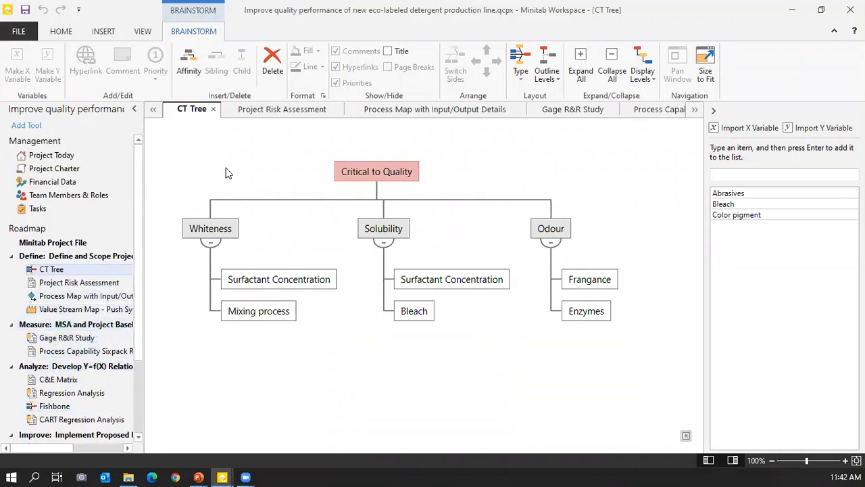
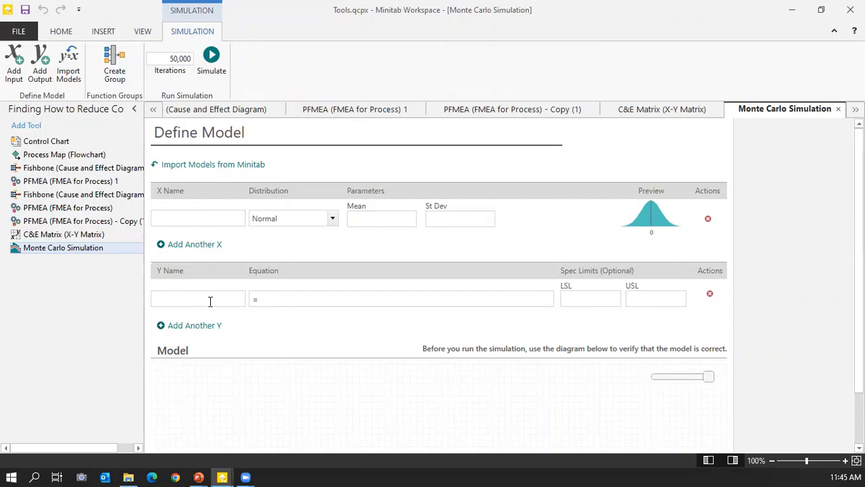
# In the Tools.qcpx Monte Carlo Simulation, name the output Response and begin its equation with 1.00900 - 0.098667Transfer position.
pyautogui.write('Response')
pyautogui.click(310, 300)
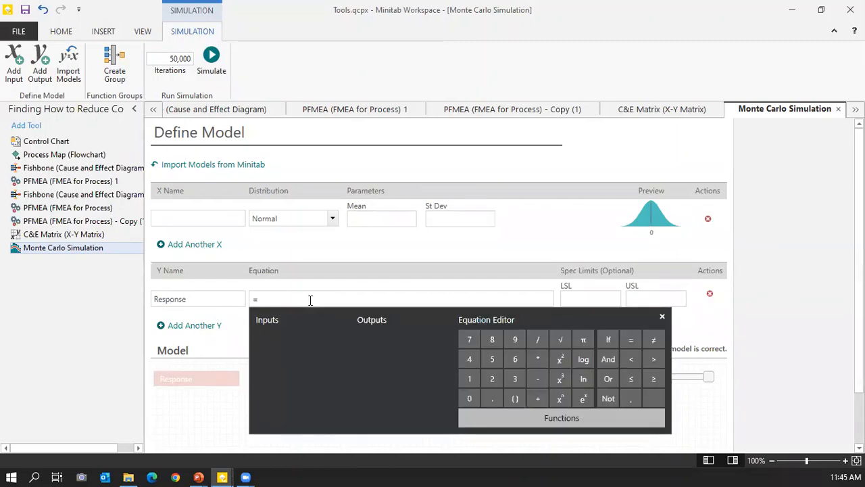
pyautogui.write('1,0')
pyautogui.press('BackSpace')
pyautogui.press('BackSpace')
pyautogui.press('BackSpace')
pyautogui.write('1.00900 - 0.098667Transfr')
pyautogui.press('BackSpace')
pyautogui.write('er position')
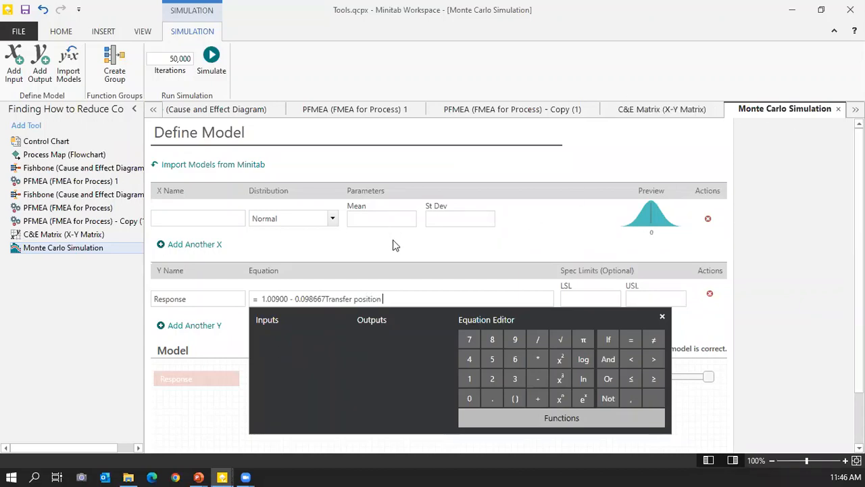
pyautogui.click(363, 218)
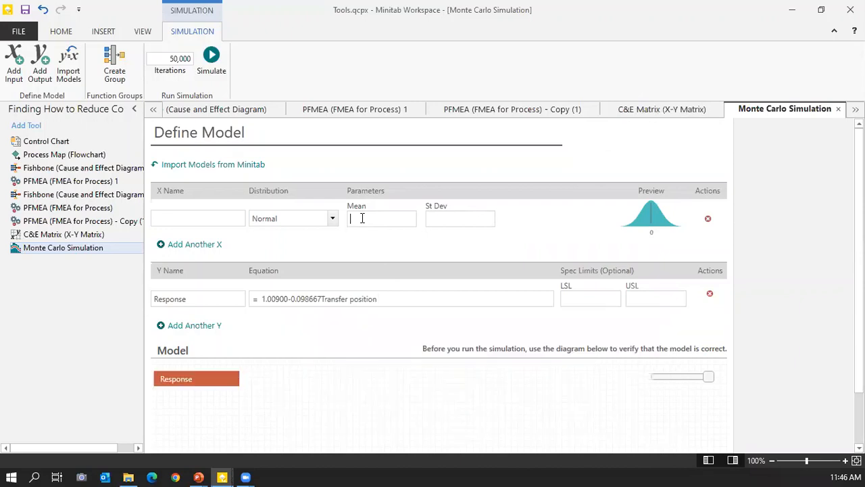
# Extend the Response equation with the term - 0.006250Injection speed.
pyautogui.click(382, 298)
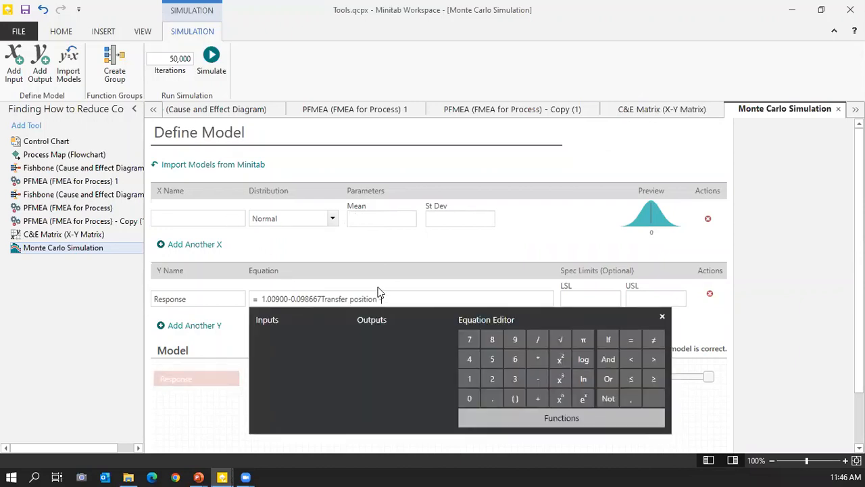
pyautogui.write('-0.0')
pyautogui.write('0')
pyautogui.write('6')
pyautogui.write('2')
pyautogui.write('50ln(')
pyautogui.write('ection sp')
pyautogui.write('eed')
# Complete the Response equation with the interaction term + 0.0008333Transfer position*Injection speed.
pyautogui.write(' + ')
pyautogui.write('0.')
pyautogui.write('00')
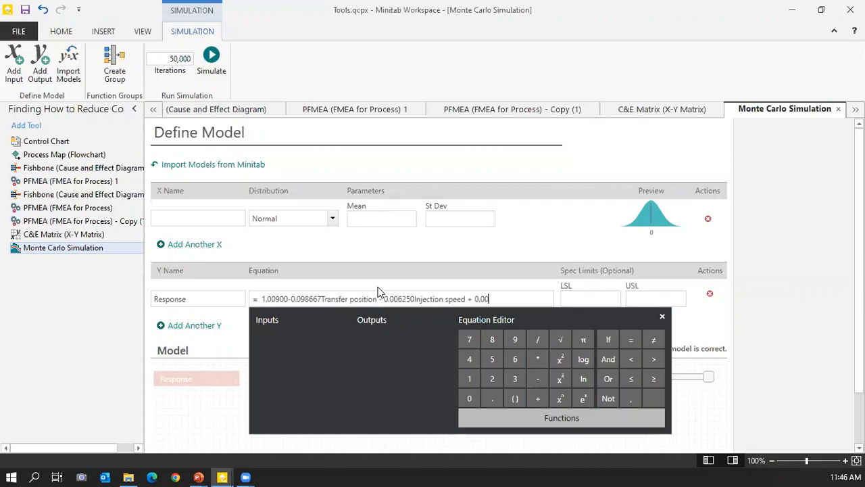
pyautogui.write('08333Transfer position *')
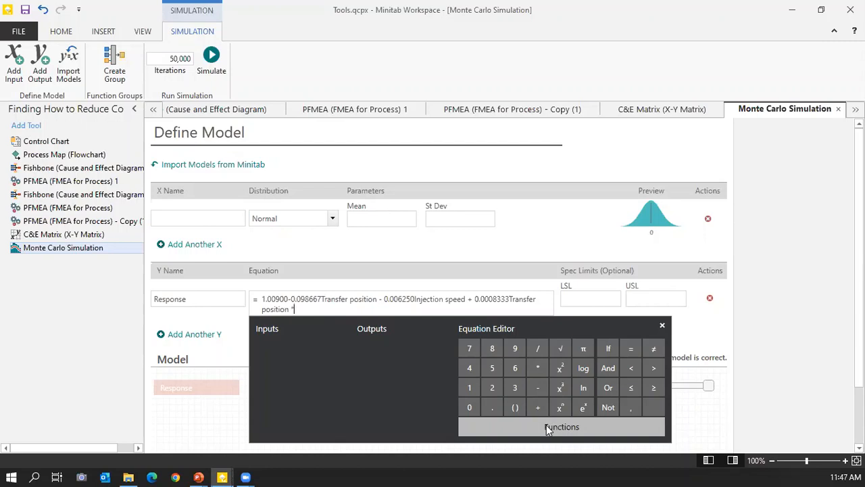
pyautogui.write('Injection')
pyautogui.write('speed')
pyautogui.click(494, 255)
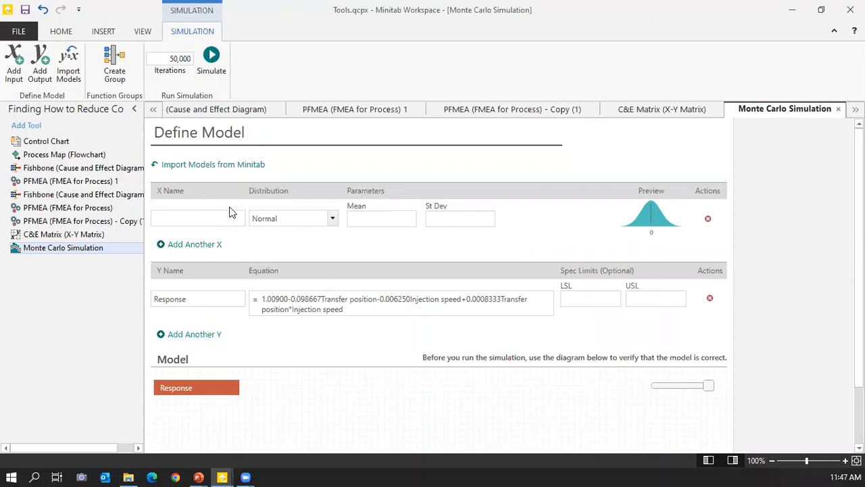
# Define the first input as Transfer position with a Normal distribution, mean 0.875 and standard deviation 0.09.
pyautogui.write('Transfer position')
pyautogui.click(361, 224)
pyautogui.click(330, 224)
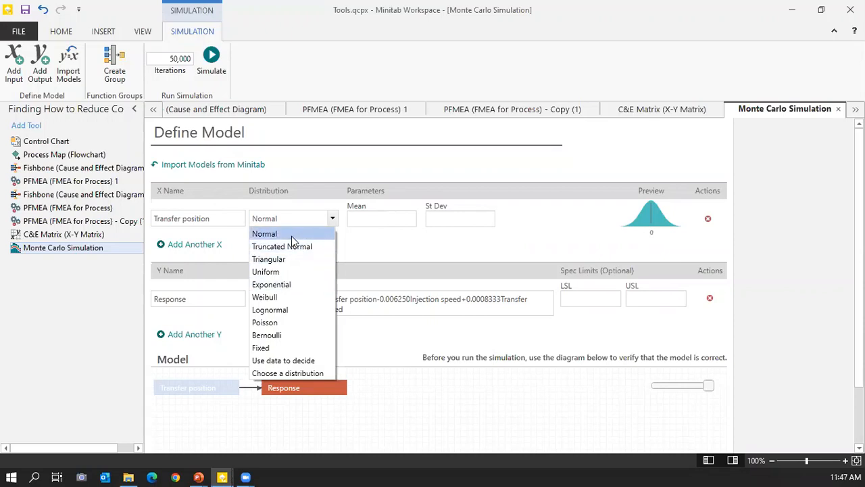
pyautogui.click(387, 219)
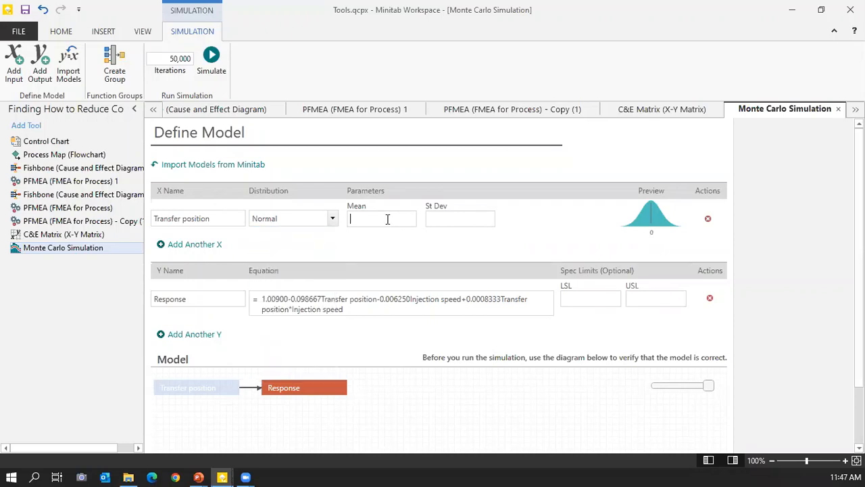
pyautogui.click(389, 220)
pyautogui.write('0.874')
pyautogui.press('BackSpace')
pyautogui.write('5')
pyautogui.click(446, 217)
pyautogui.write('0.09')
# Add a second Normal input named Injection speed with mean 9.5 and standard deviation 0.15, and run the simulation with 50,000 iterations.
pyautogui.click(181, 245)
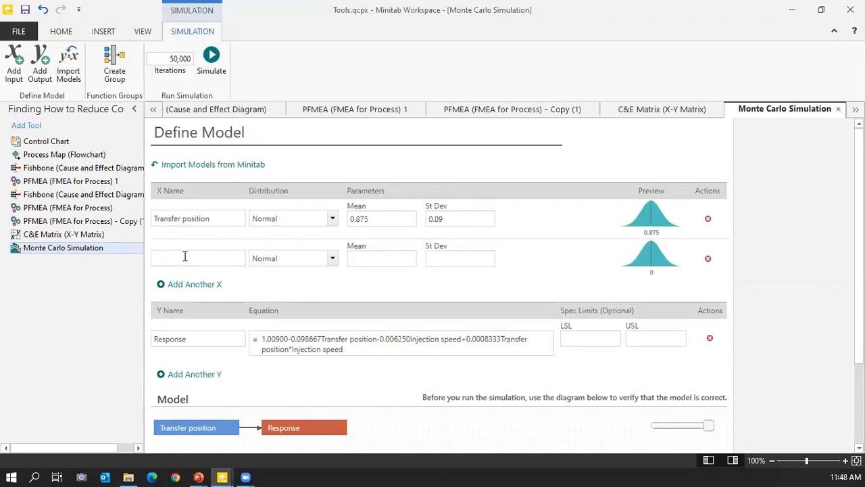
pyautogui.write('Injection speed')
pyautogui.click(399, 256)
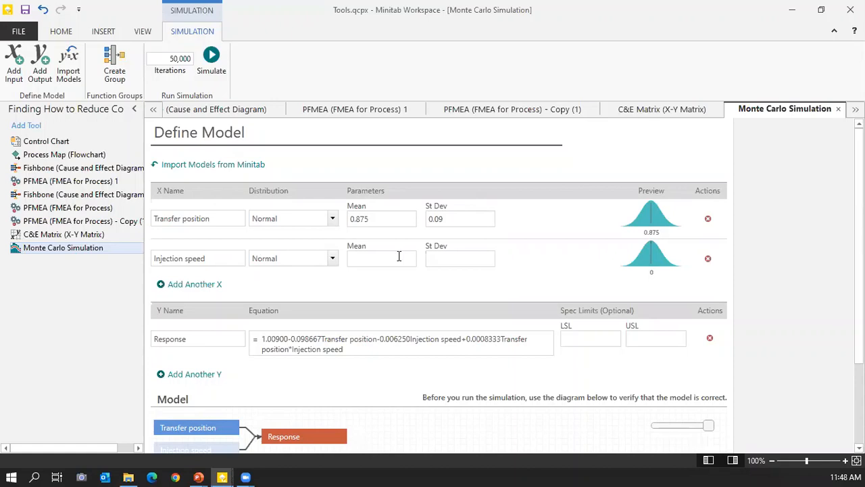
pyautogui.write('9.5')
pyautogui.write('0.15')
pyautogui.scroll(-3, 460, 276)
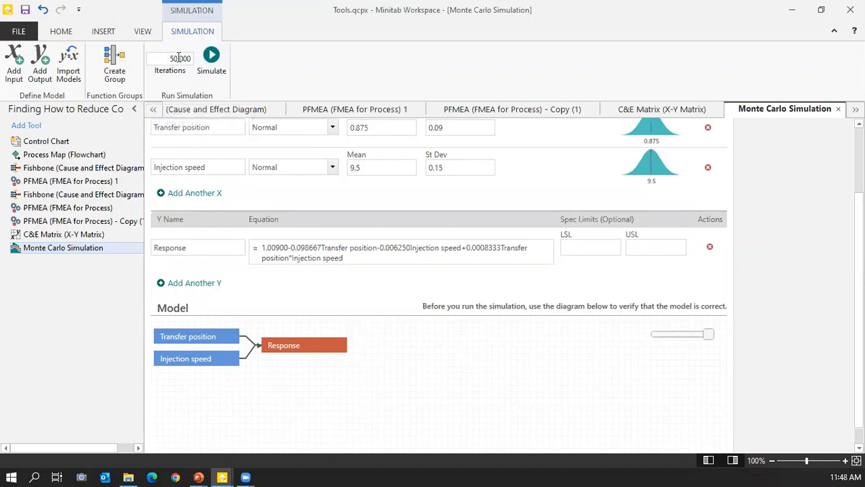
pyautogui.click(213, 59)
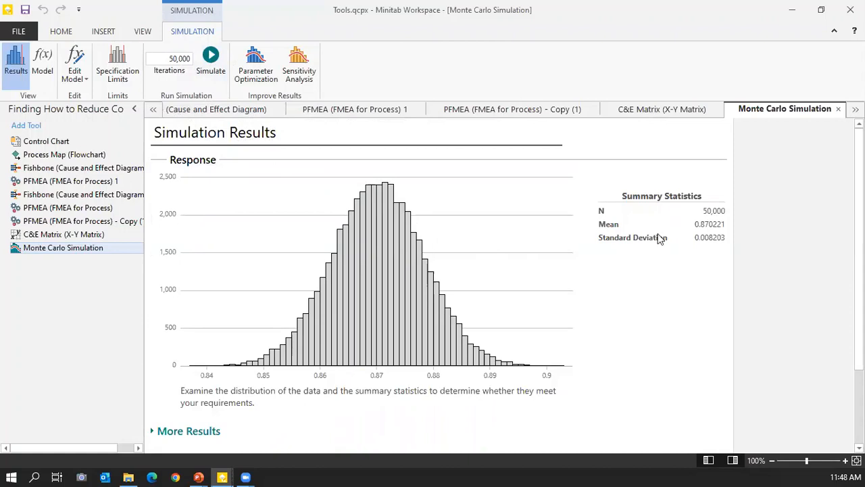
# Set the specification limits for Response to LSL 0.5 and USL 1.
pyautogui.scroll(-3, 661, 239)
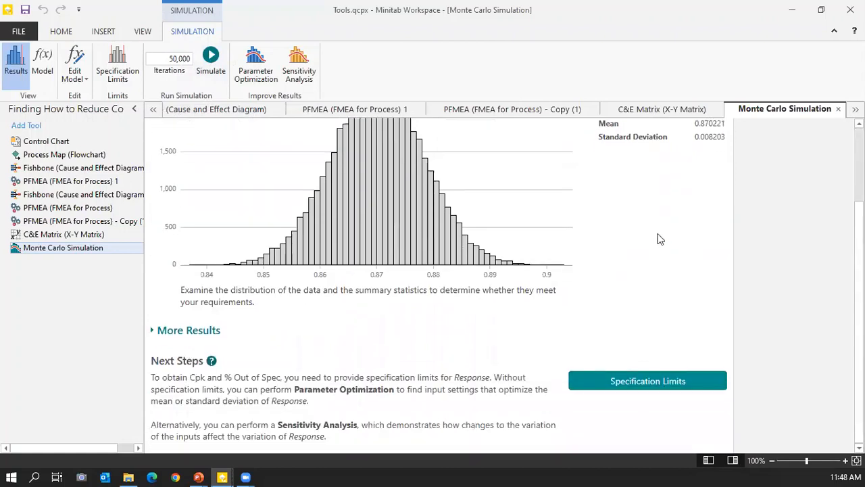
pyautogui.click(637, 387)
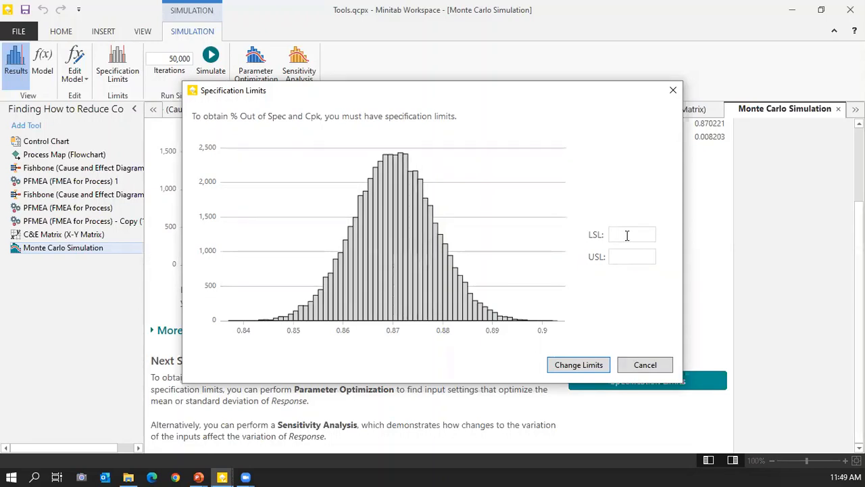
pyautogui.write('1')
pyautogui.click(628, 256)
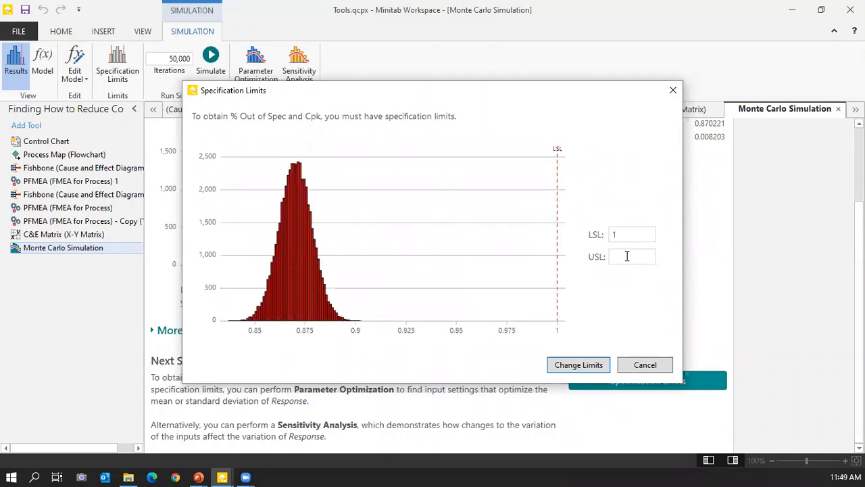
pyautogui.doubleClick(645, 240)
pyautogui.press('BackSpace')
pyautogui.write('0.5')
pyautogui.click(646, 257)
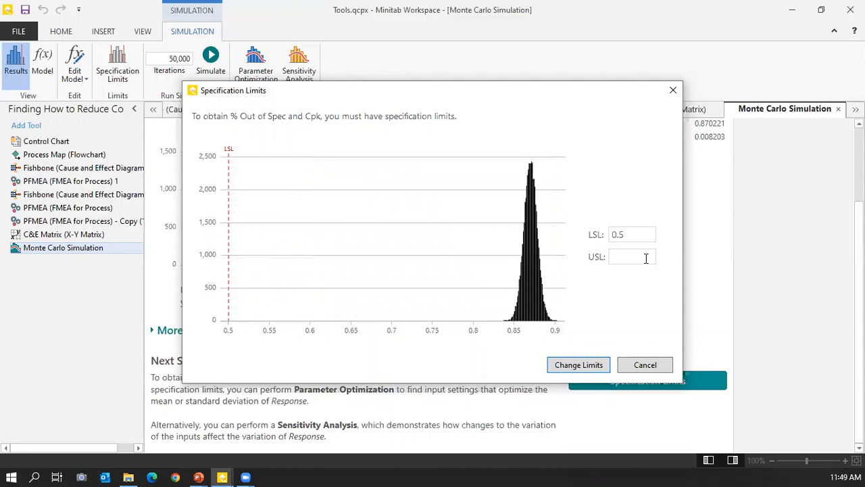
pyautogui.click(579, 365)
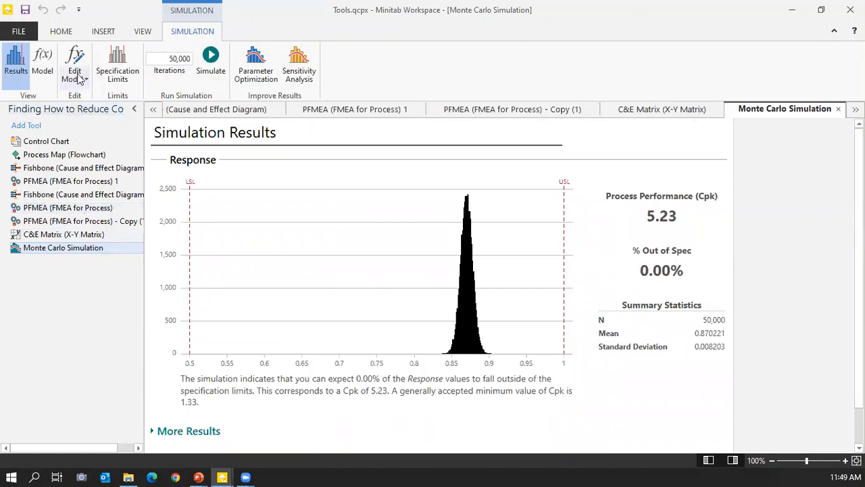
# Run Parameter Optimization minimizing Response's % Out of Spec, with search ranges 0.5 to 1 for Transfer position and 5 to 15 for Injection speed.
pyautogui.click(40, 58)
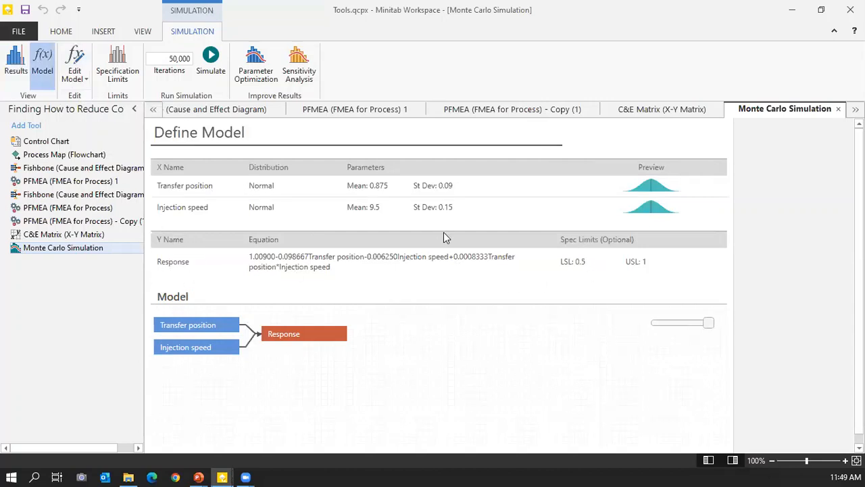
pyautogui.click(254, 68)
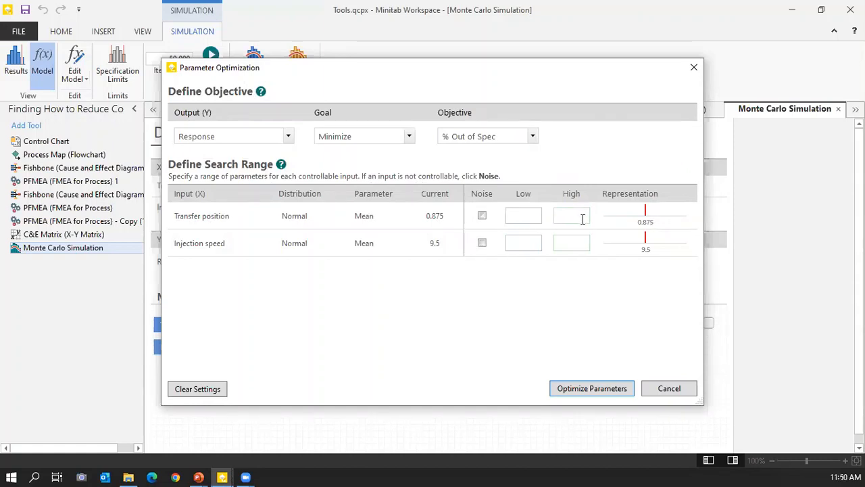
pyautogui.click(512, 217)
pyautogui.write('1')
pyautogui.click(514, 246)
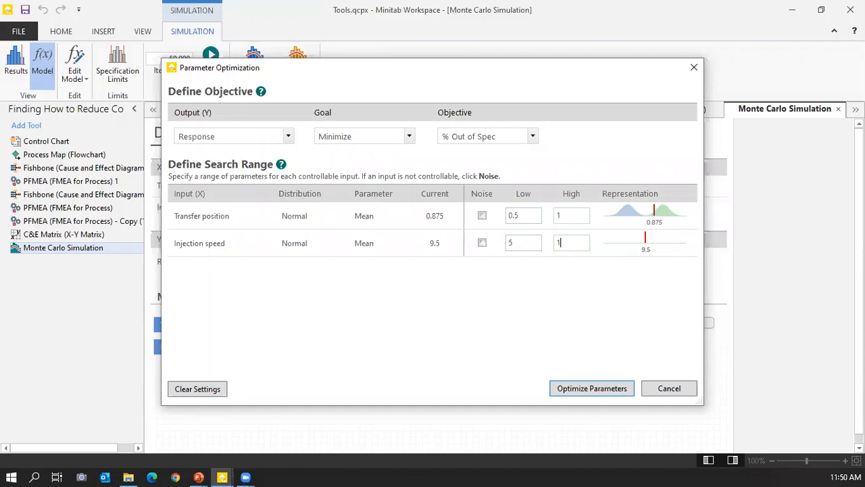
pyautogui.click(589, 388)
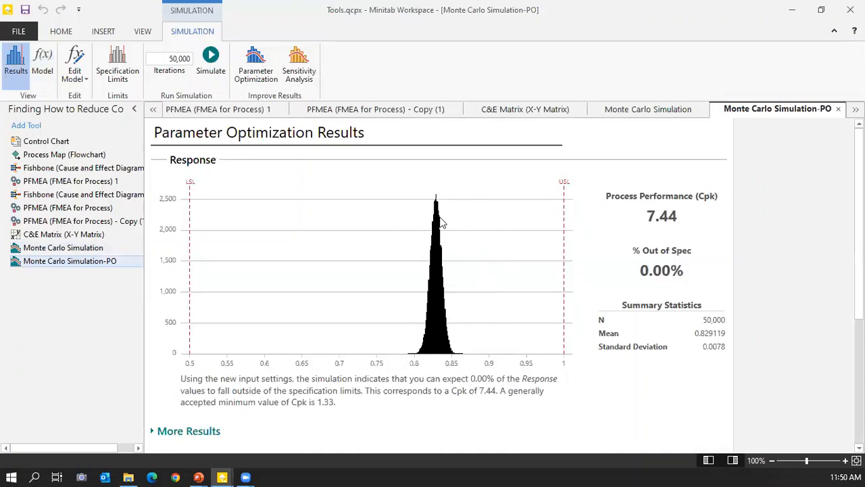
# Run a Sensitivity Analysis on the optimized model with standard deviation changes of 20% for Transfer position and 50% for Injection speed.
pyautogui.scroll(-3, 534, 383)
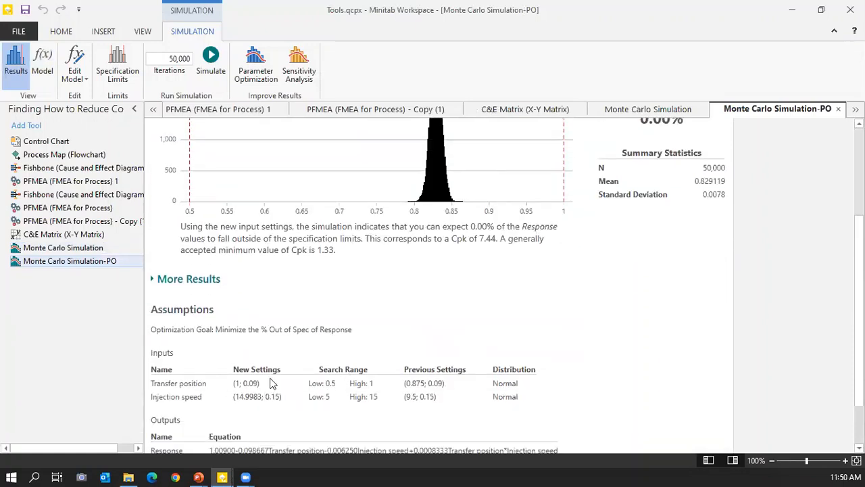
pyautogui.scroll(3, 615, 315)
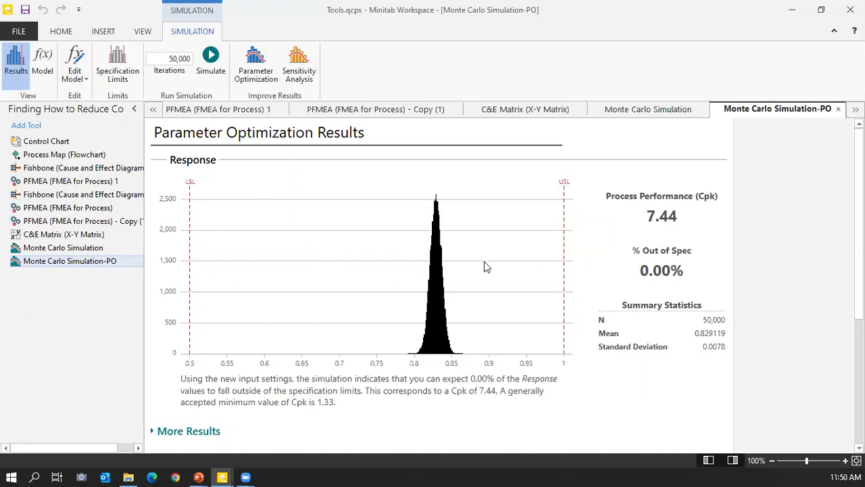
pyautogui.scroll(-1, 493, 262)
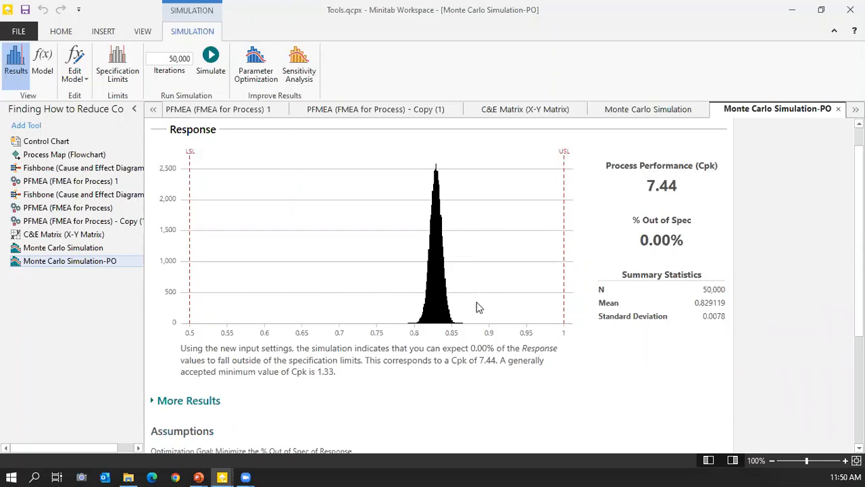
pyautogui.scroll(-6, 474, 308)
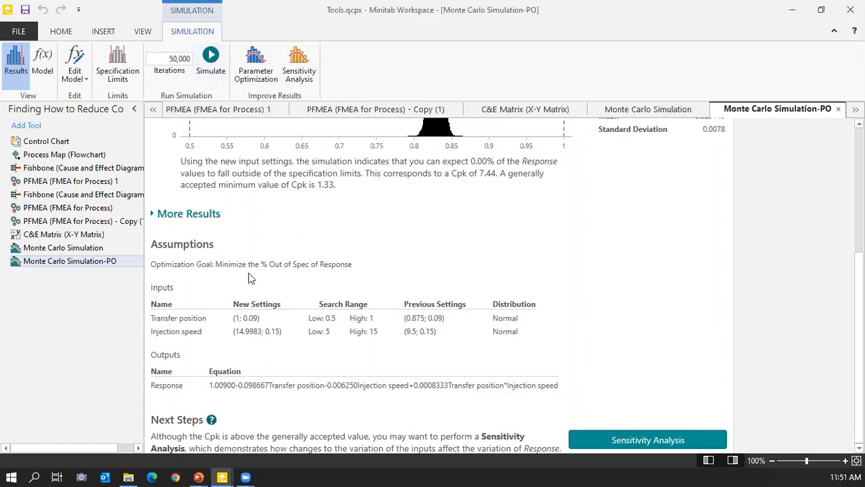
pyautogui.click(628, 440)
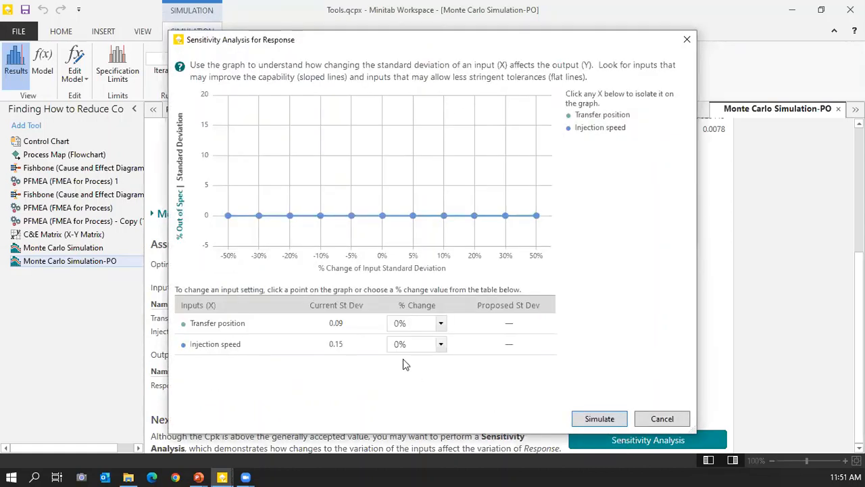
pyautogui.click(440, 323)
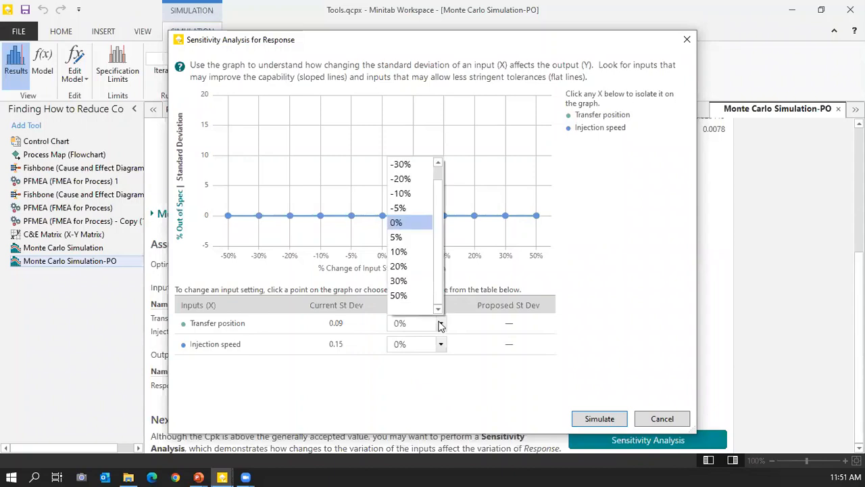
pyautogui.click(412, 266)
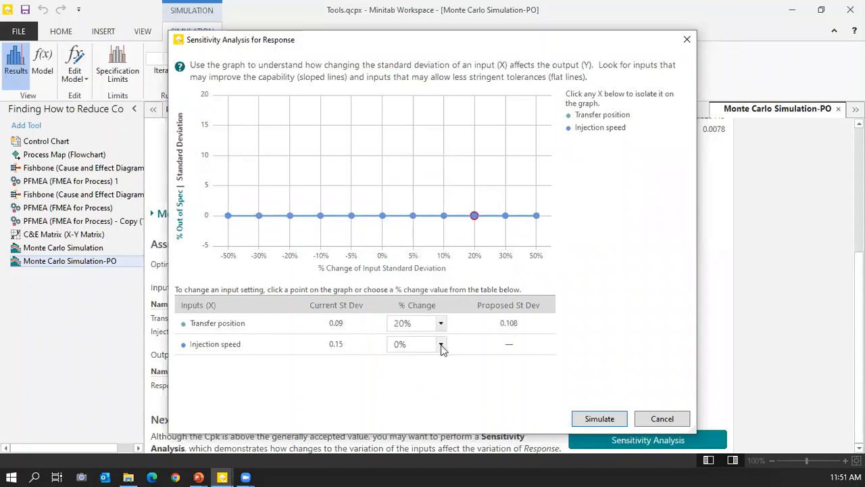
pyautogui.click(440, 344)
pyautogui.click(410, 318)
pyautogui.click(591, 420)
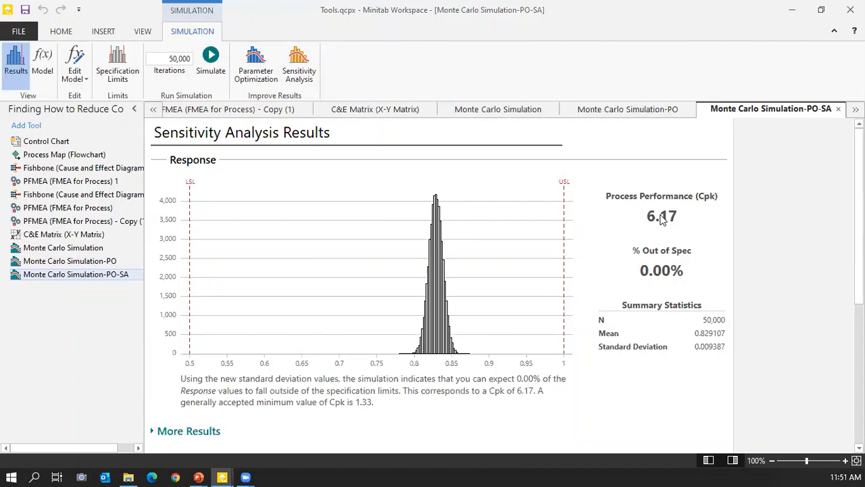
pyautogui.scroll(-5, 662, 223)
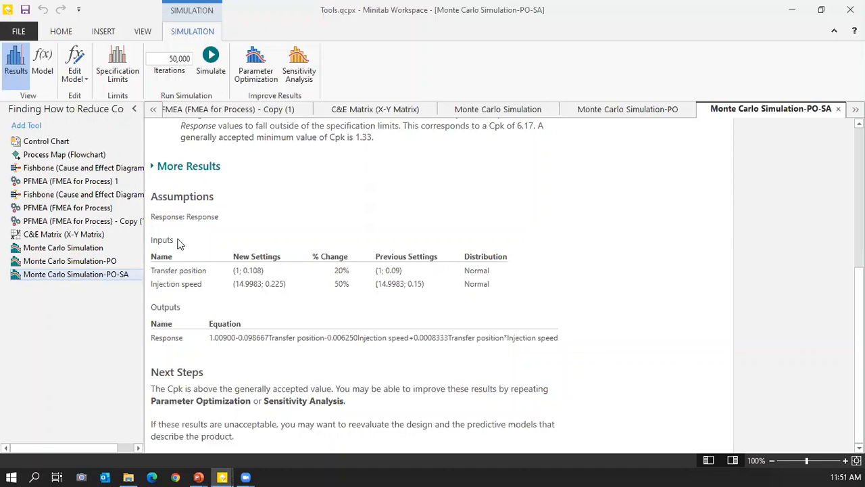
# Insert a new blank Monte Carlo Simulation tool into the project and go to its output name.
pyautogui.click(105, 33)
pyautogui.click(407, 76)
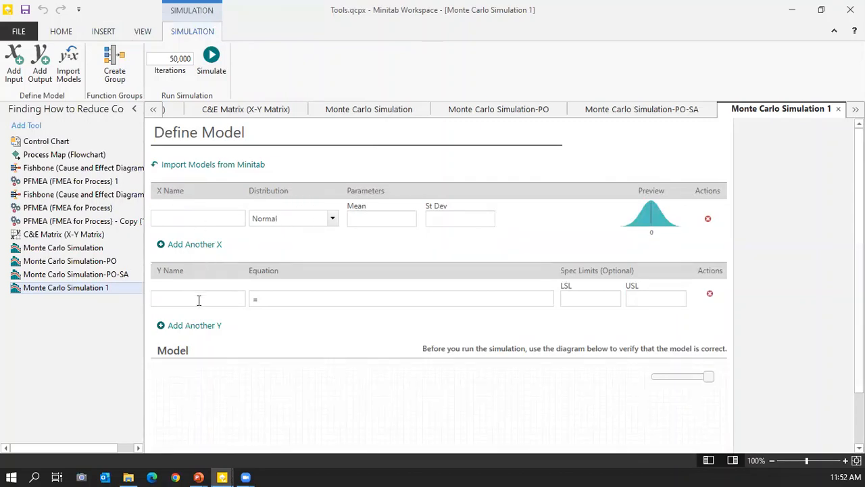
pyautogui.click(159, 298)
# Switch to the PowerPoint slide show and go to the Export Files slide.
pyautogui.moveTo(200, 473)
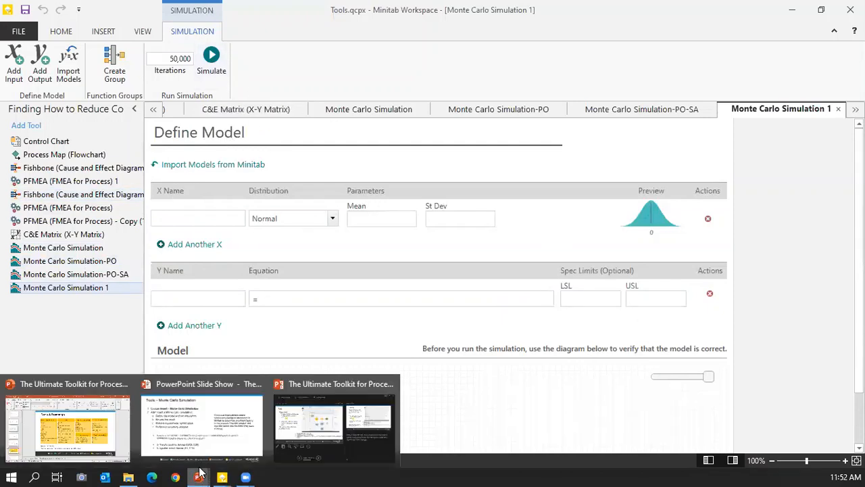
pyautogui.click(326, 445)
pyautogui.press('Right')
pyautogui.press('Right')
pyautogui.press('Right')
pyautogui.press('Right')
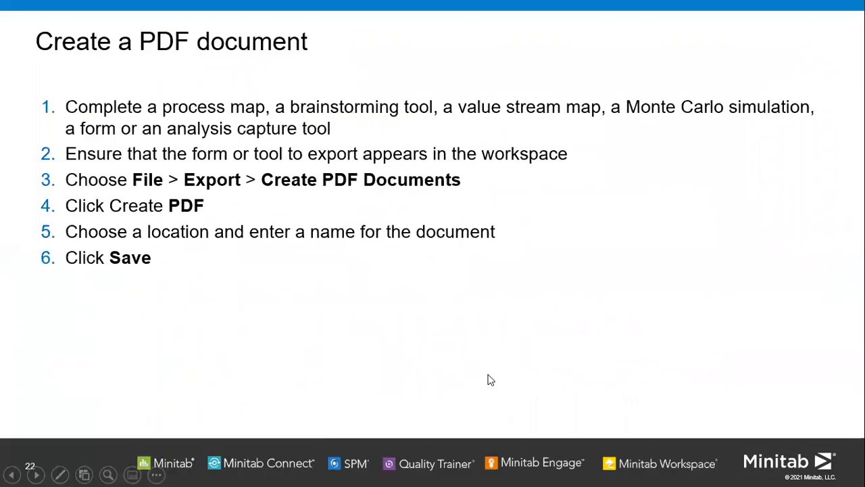
pyautogui.press('Left')
pyautogui.press('Left')
pyautogui.press('Right')
pyautogui.press('Left')
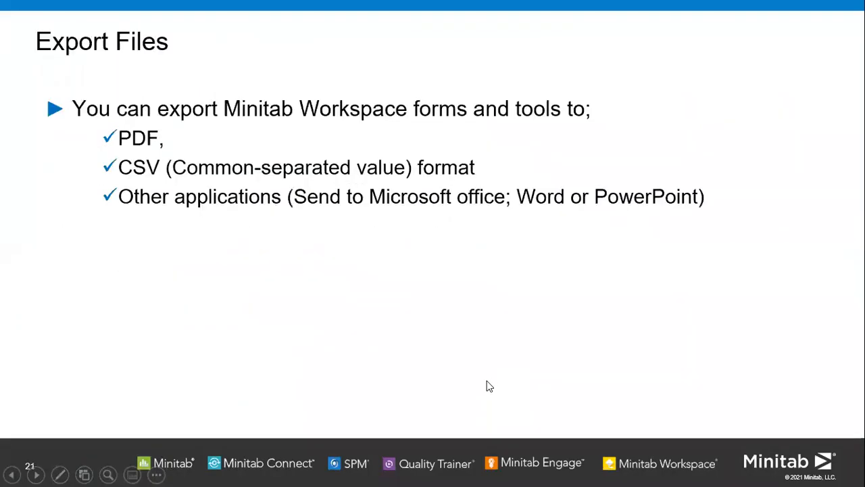
pyautogui.press('Left')
pyautogui.press('Right')
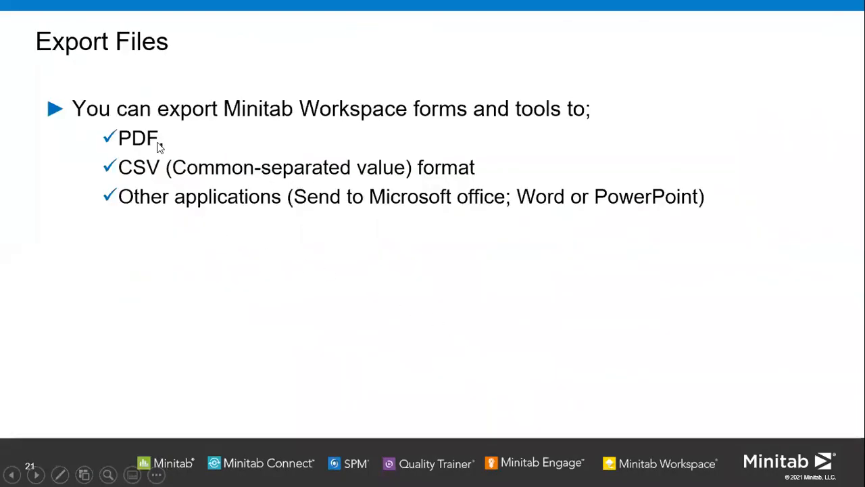